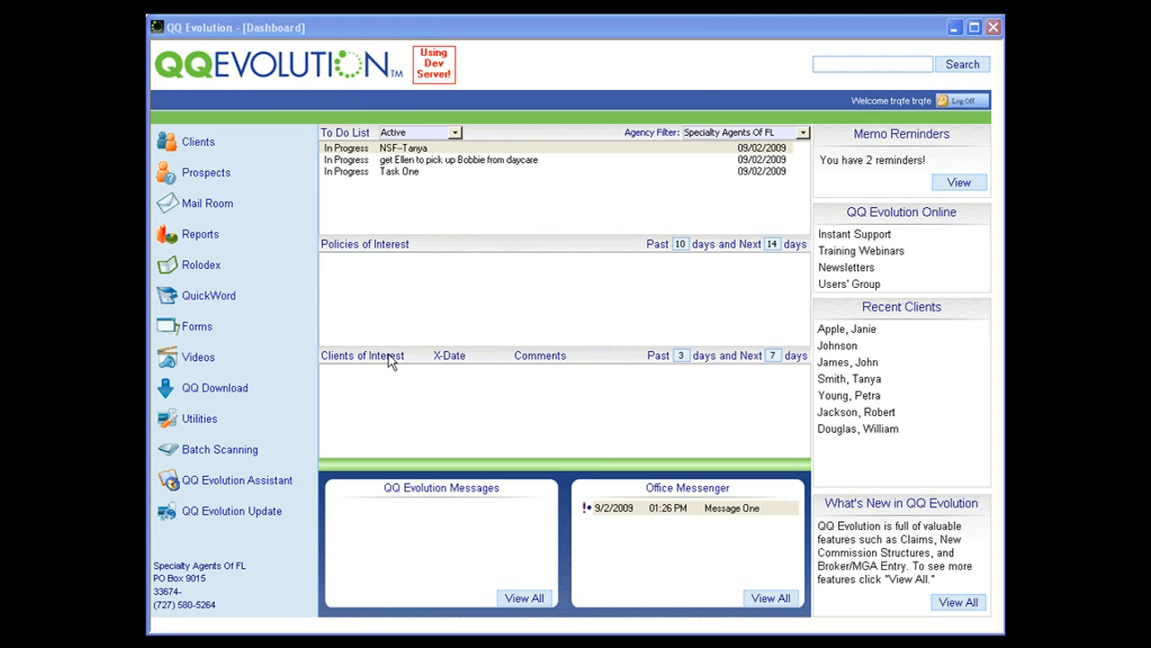
Open the Mail Room and set the date type to Expiration Date.
{"action": "left_click", "coordinate": [209, 209]}
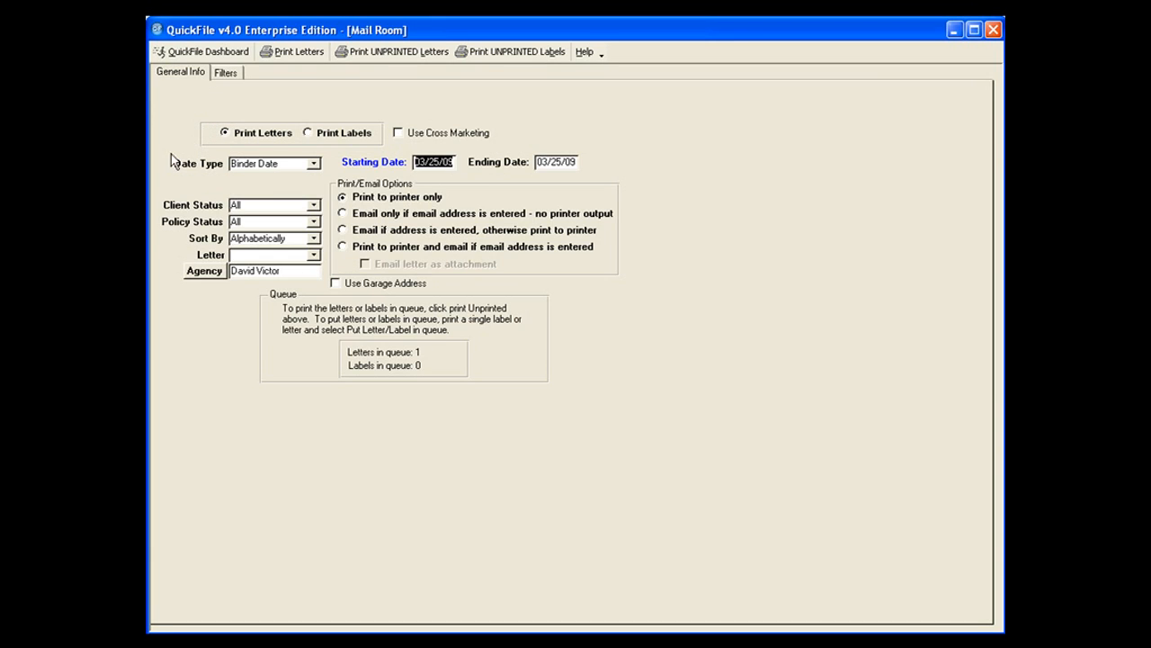
{"action": "left_click", "coordinate": [319, 168]}
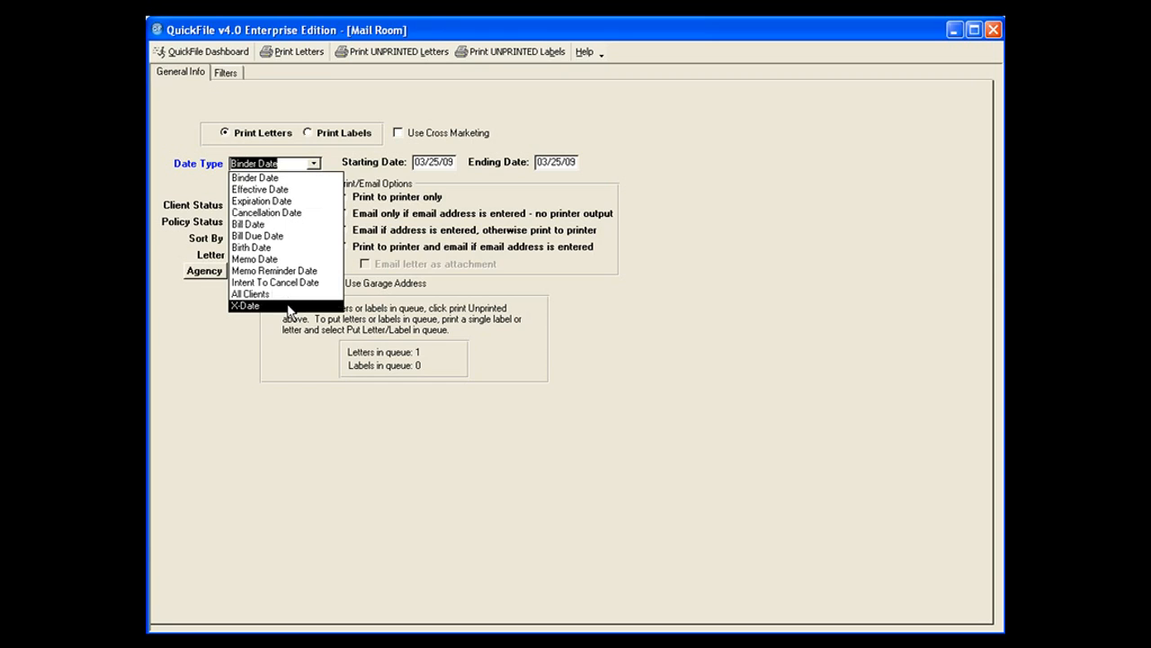
{"action": "left_click", "coordinate": [566, 338]}
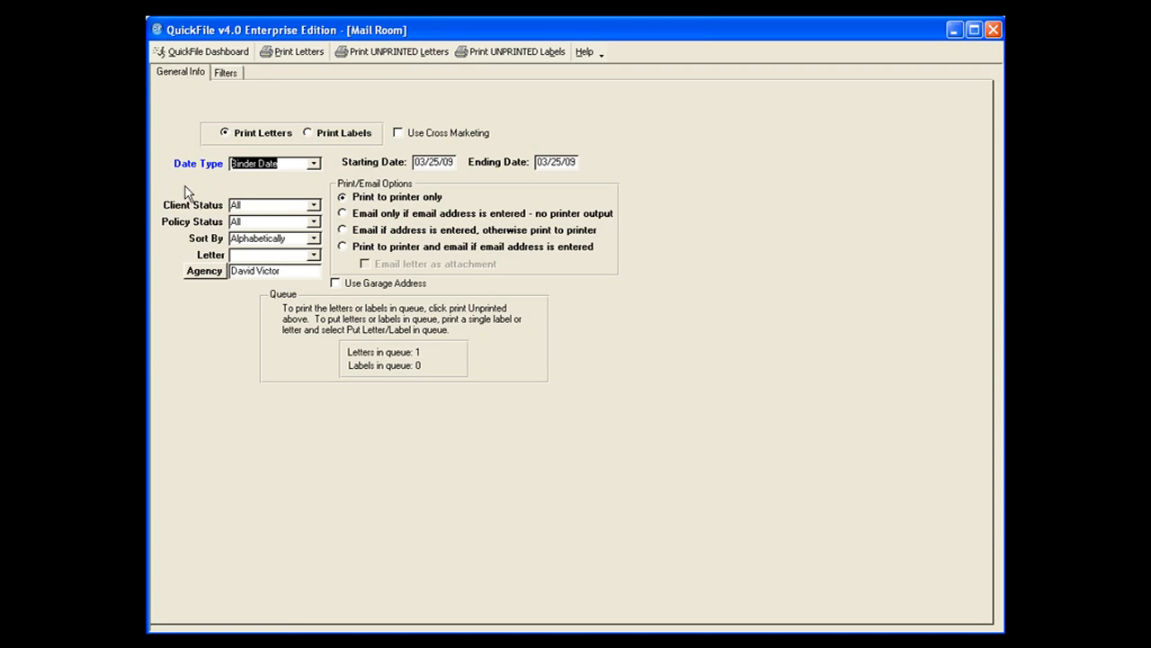
{"action": "left_click", "coordinate": [312, 165]}
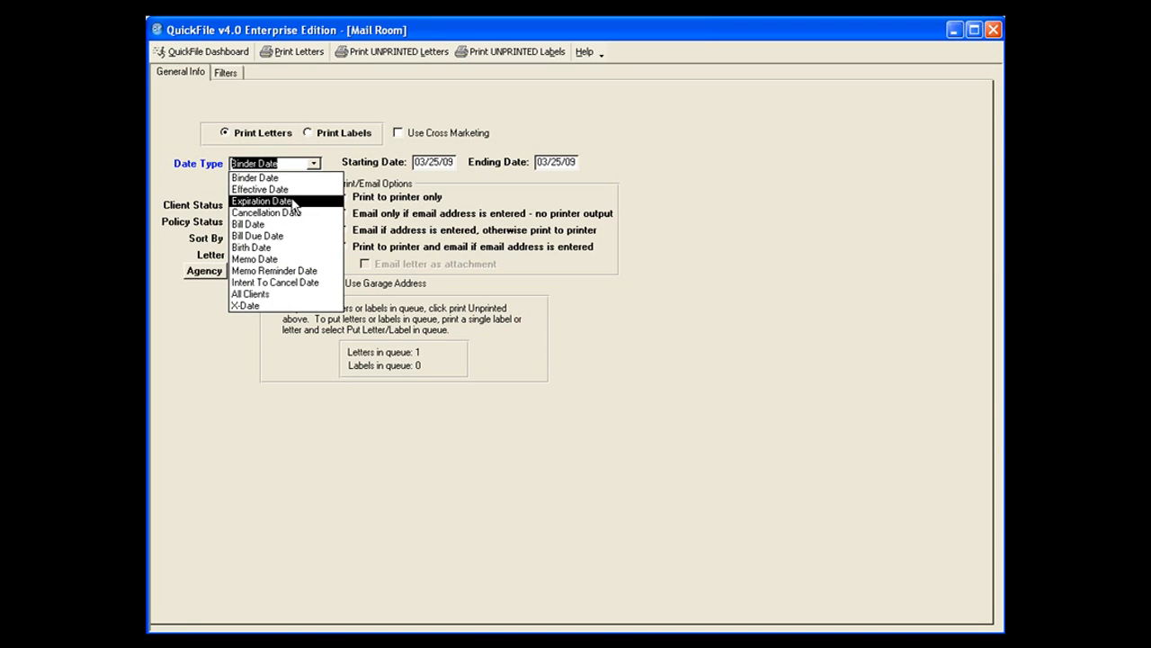
{"action": "left_click", "coordinate": [295, 201]}
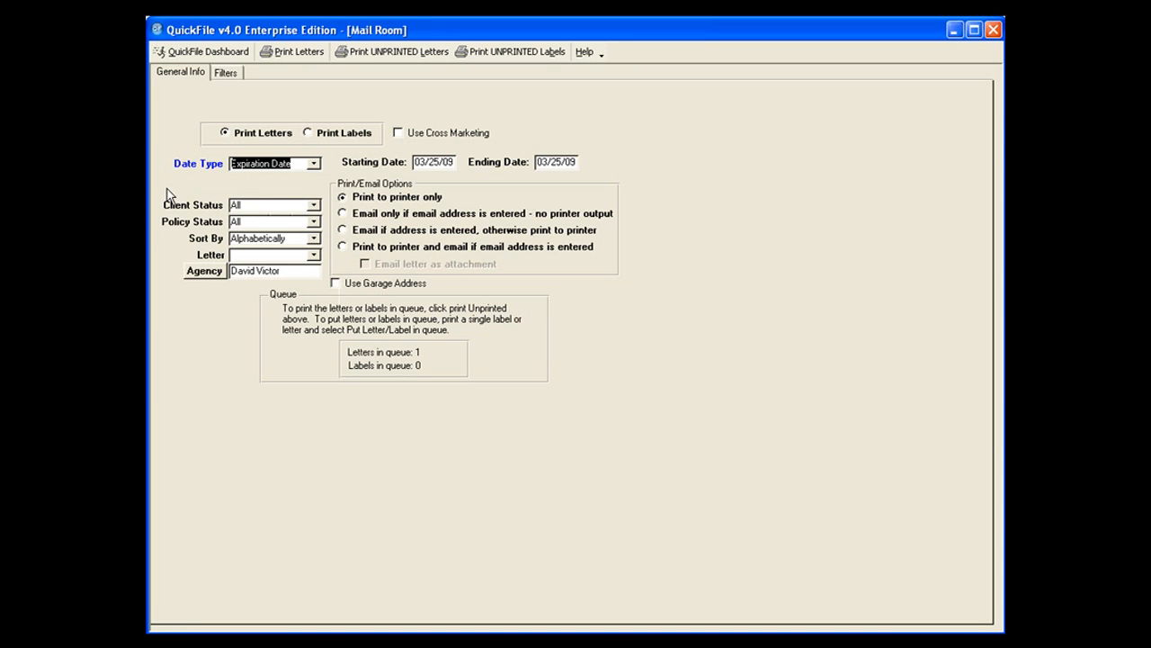
Set the client status to Active and the policy status to Pending & Active, leaving the sort order at Alphabetically.
{"action": "left_click", "coordinate": [314, 206]}
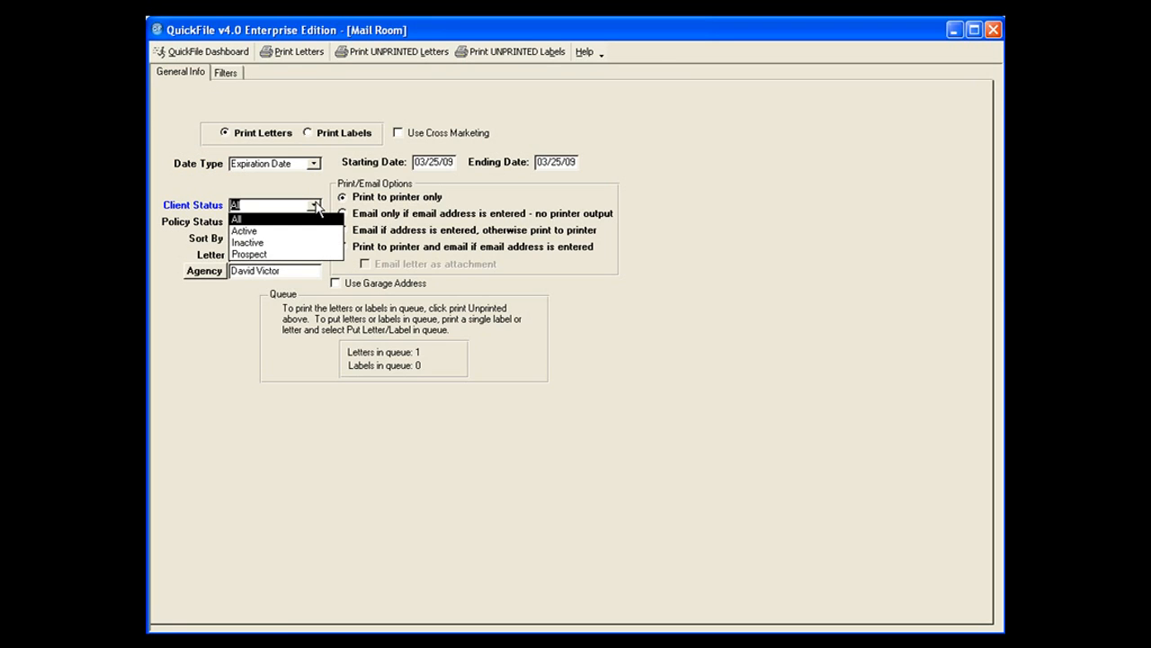
{"action": "left_click", "coordinate": [303, 232]}
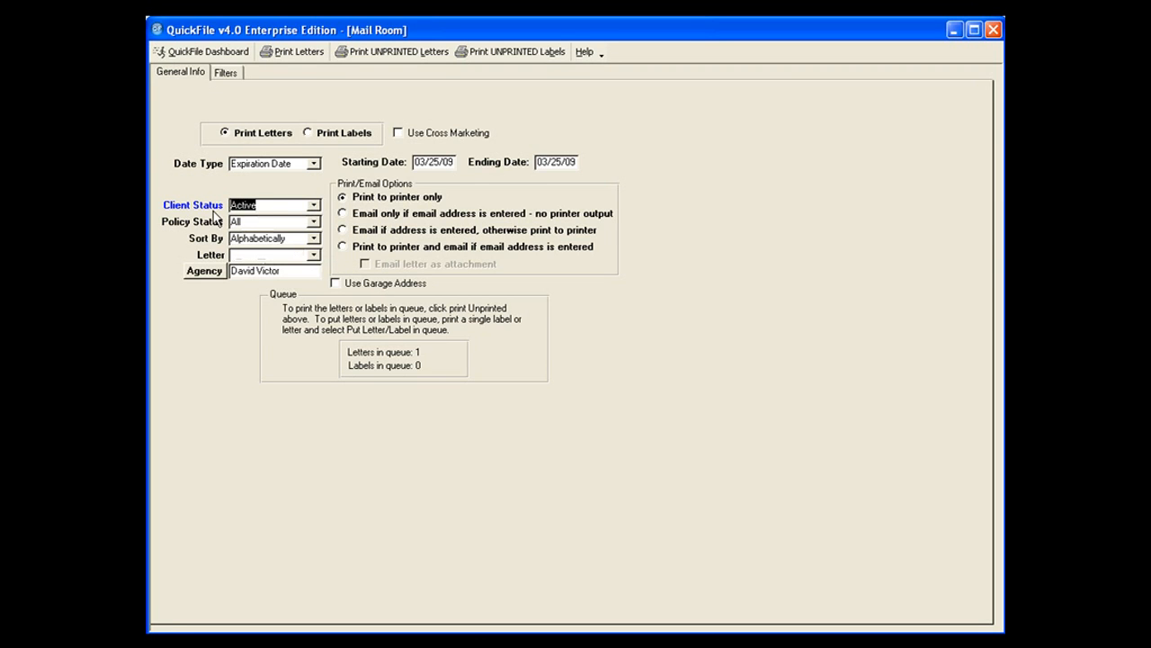
{"action": "left_click", "coordinate": [315, 223]}
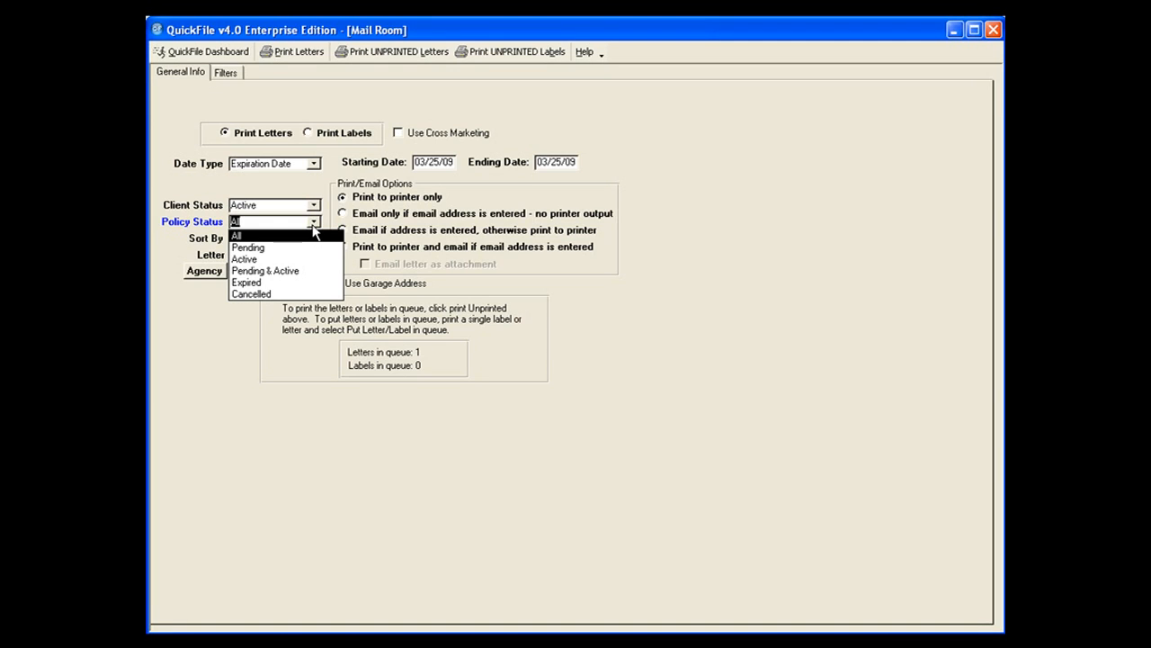
{"action": "left_click", "coordinate": [293, 274]}
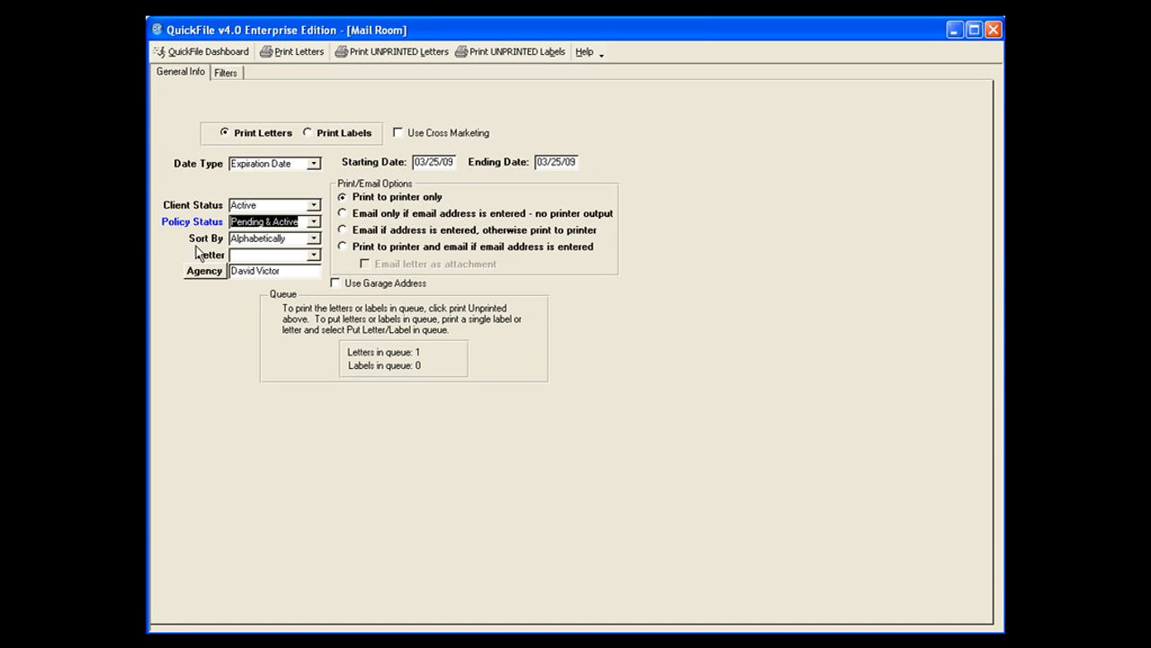
{"action": "left_click", "coordinate": [315, 239]}
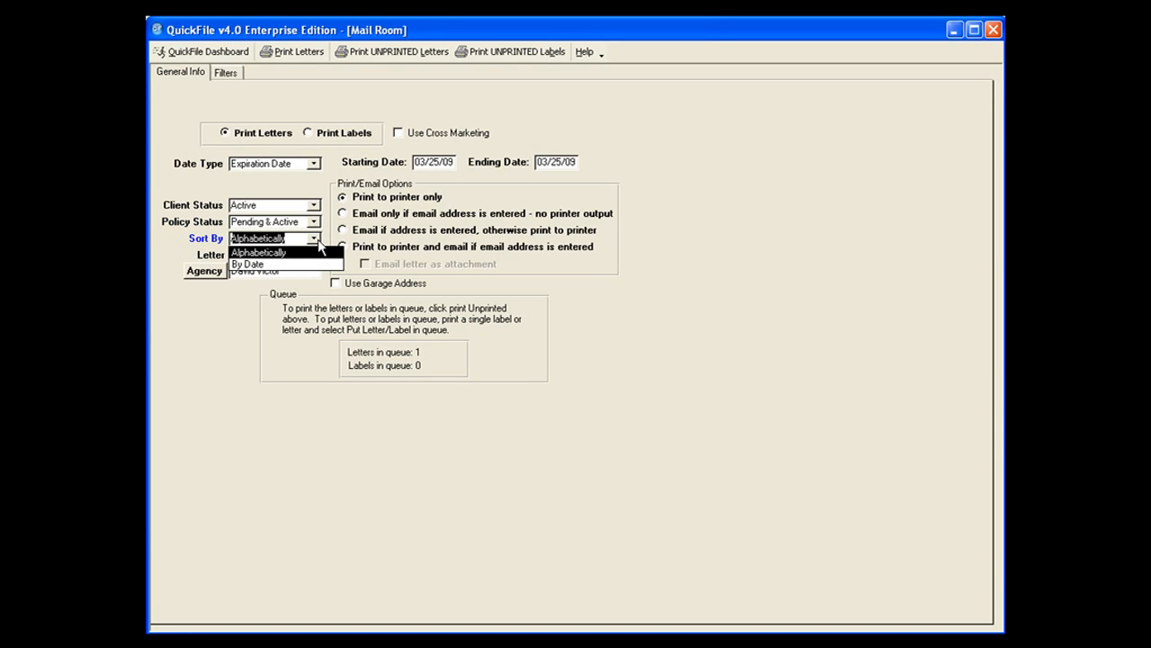
{"action": "left_click", "coordinate": [318, 240]}
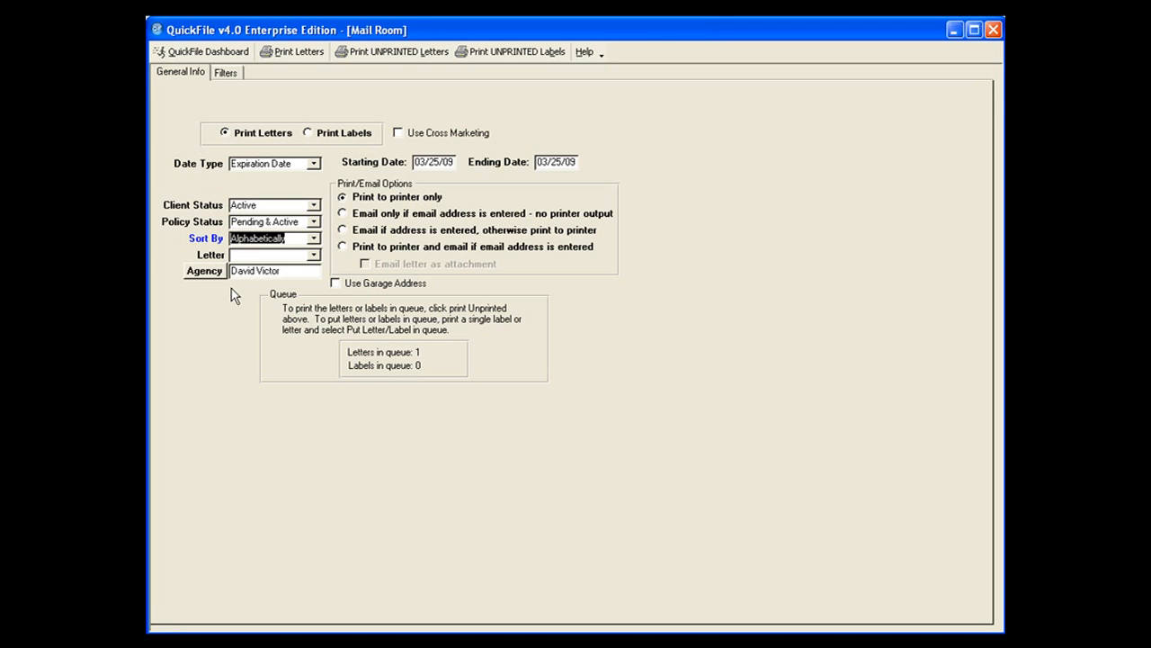
Choose the RENEWAL-EXPIRATION letter, and check the agency filter choices without changing the selection.
{"action": "left_click", "coordinate": [314, 257]}
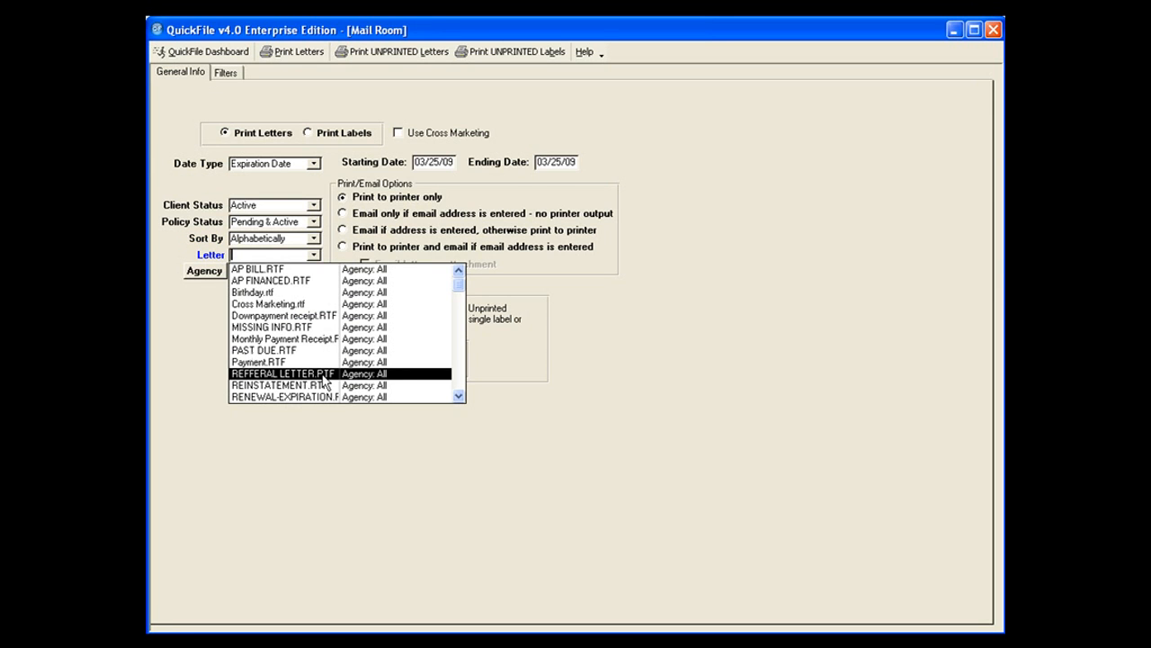
{"action": "left_click", "coordinate": [458, 397]}
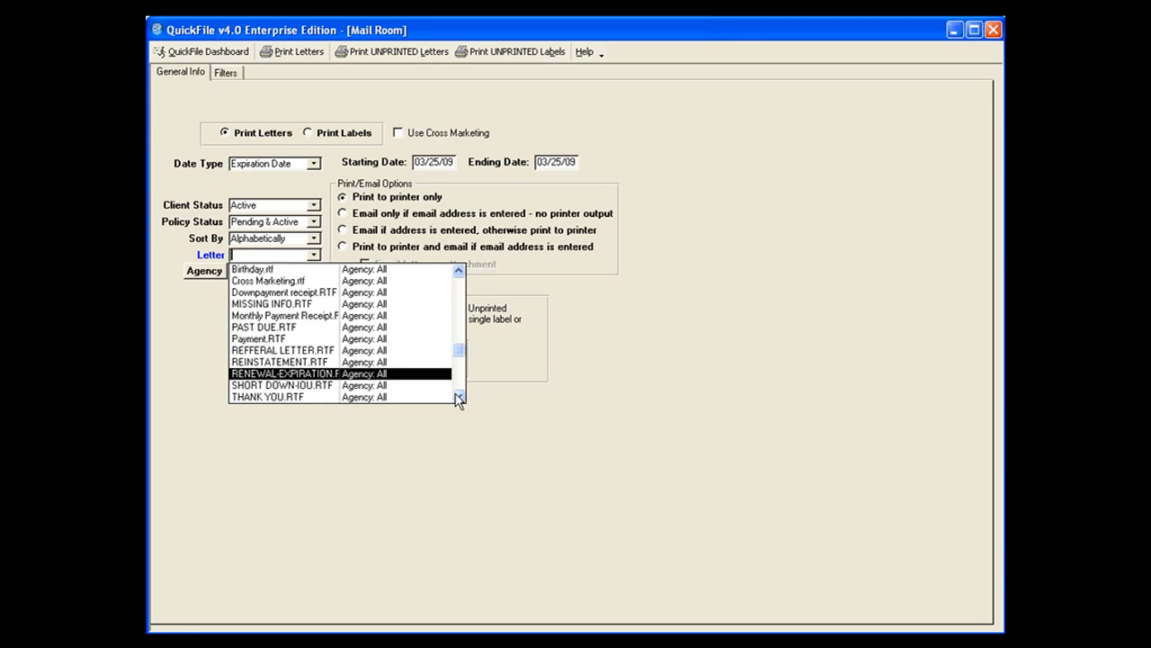
{"action": "left_click", "coordinate": [458, 397]}
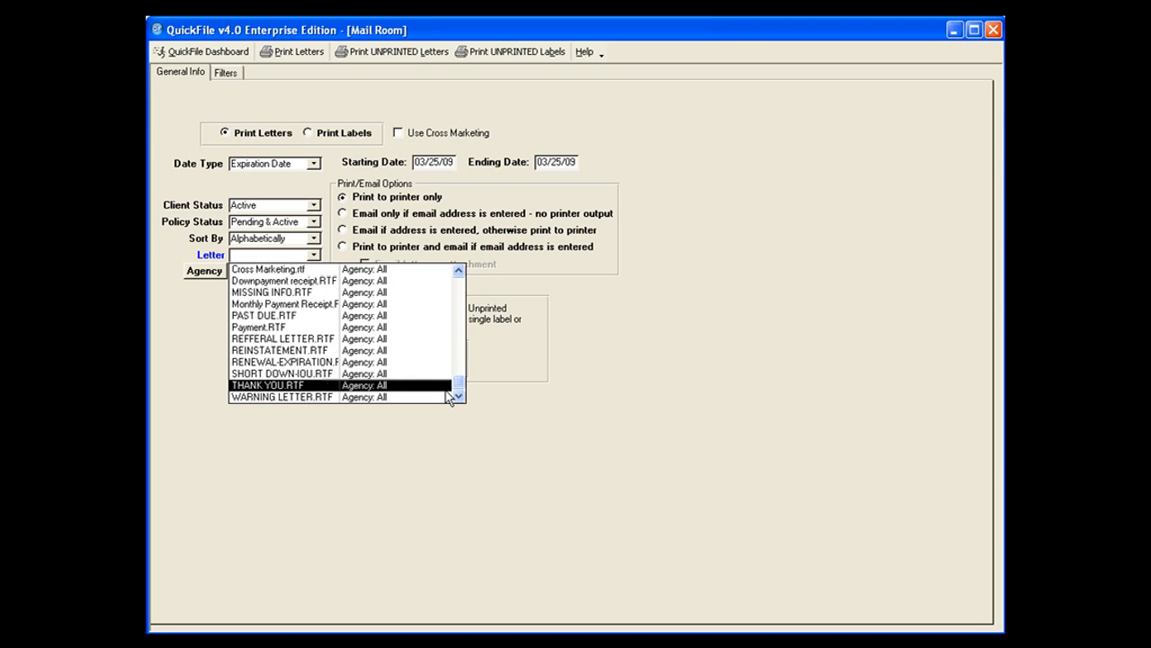
{"action": "left_click", "coordinate": [310, 362]}
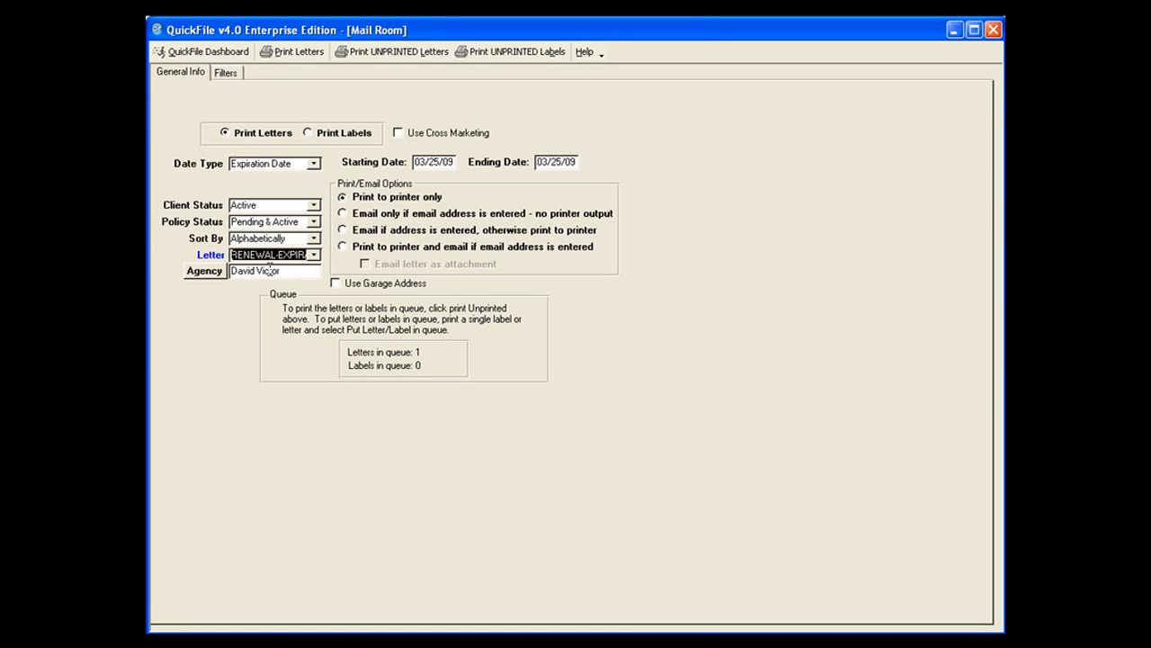
{"action": "left_click", "coordinate": [201, 272]}
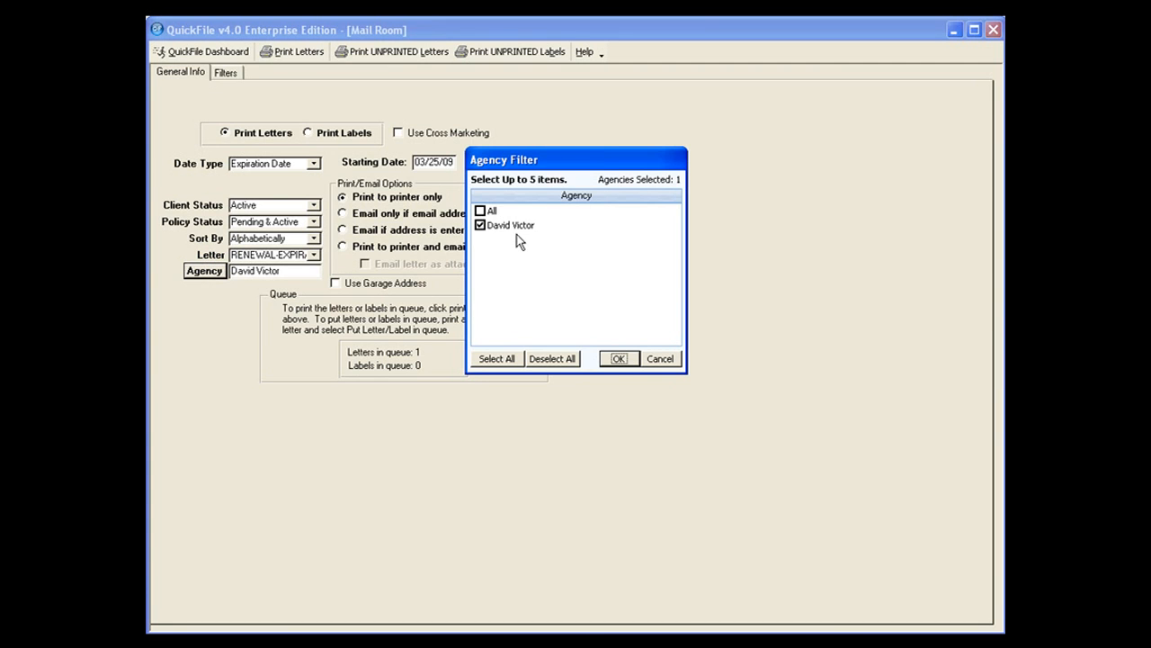
{"action": "left_click", "coordinate": [660, 360]}
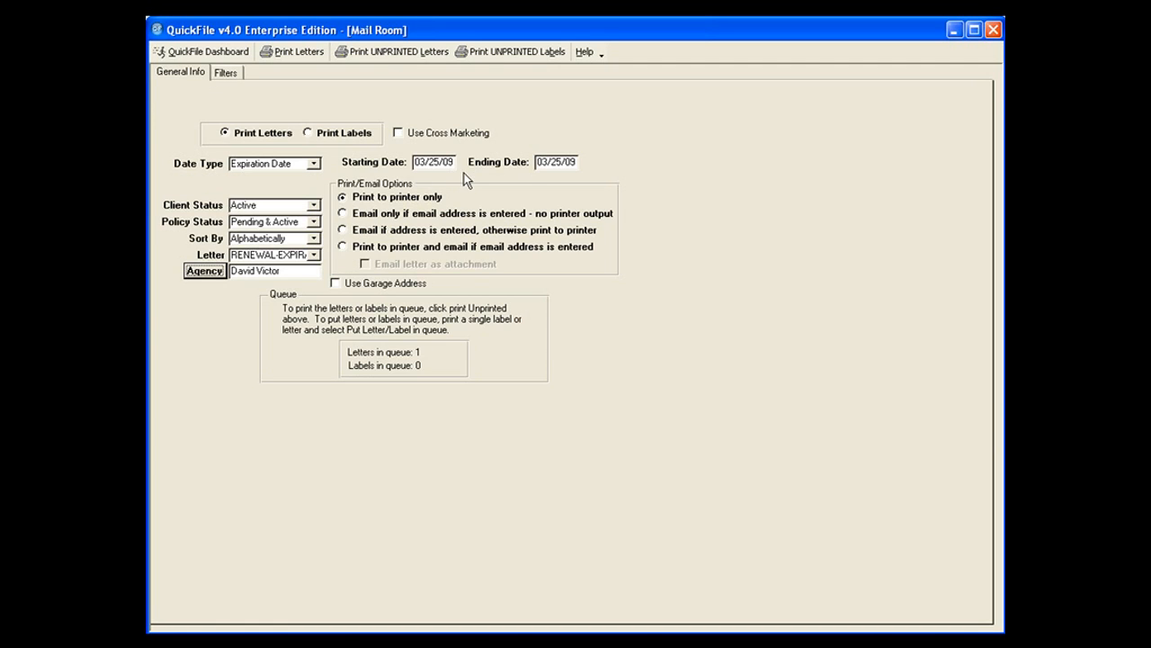
Set the starting date to 01/01/09 and the ending date to 05/01/10.
{"action": "left_click_drag", "start_coordinate": [454, 162], "coordinate": [415, 161]}
{"action": "left_click", "coordinate": [416, 161]}
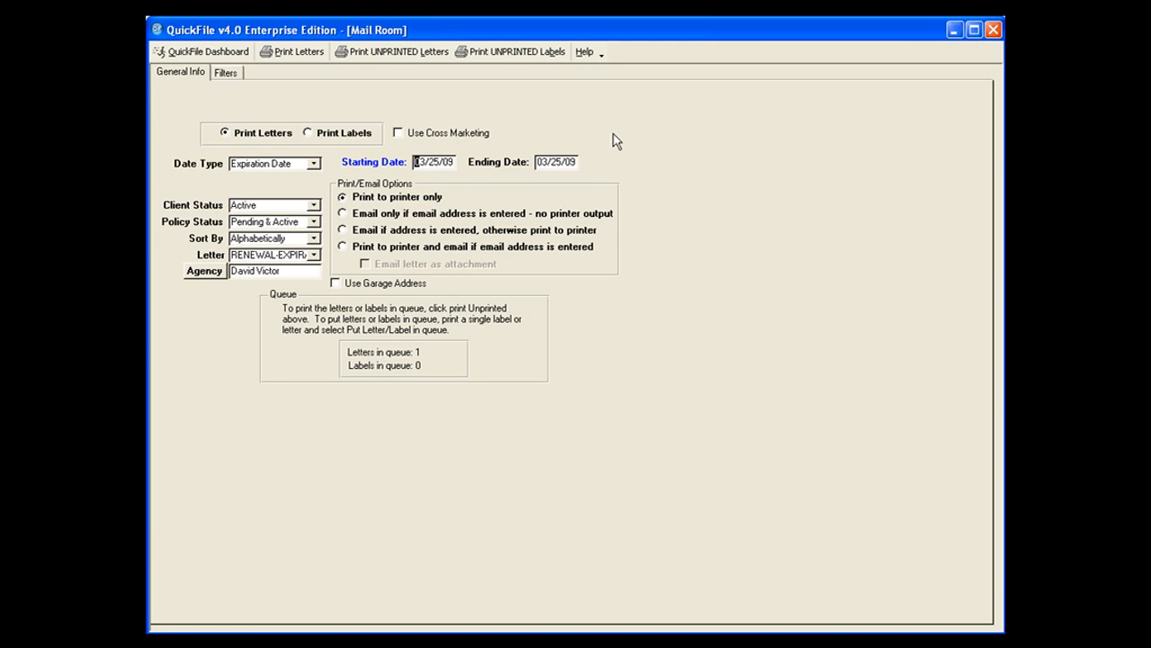
{"action": "type", "text": "101"}
{"action": "key", "text": "Tab"}
{"action": "type", "text": "050110"}
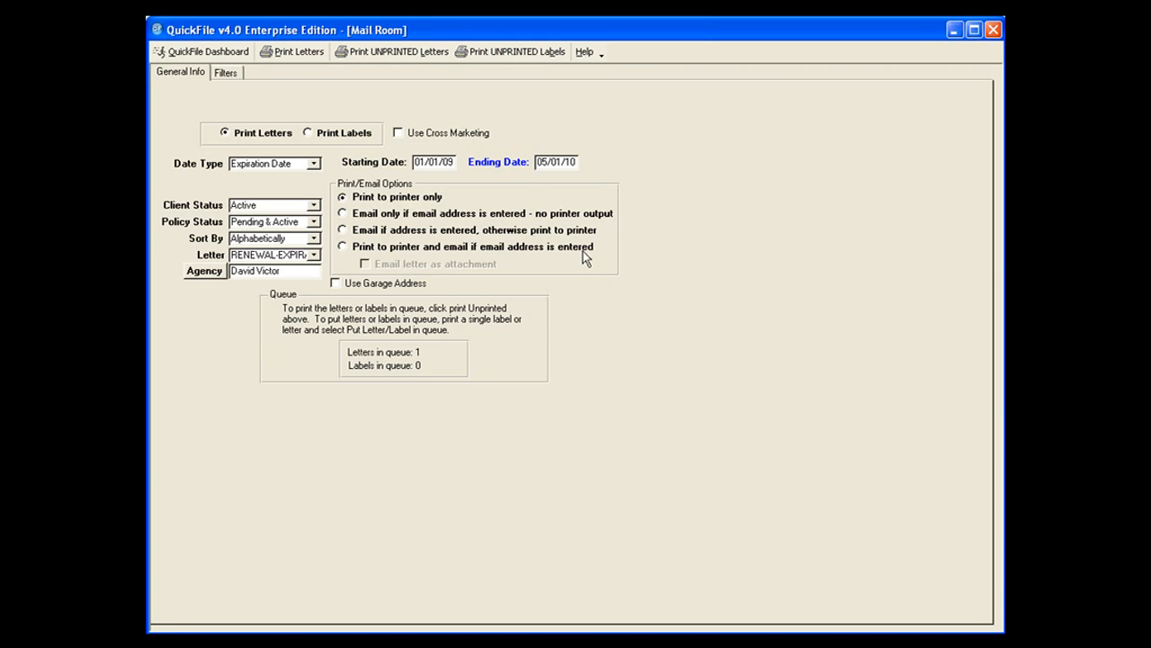
Choose to email letters if an address is entered, otherwise print to printer, and open the mailing's filter settings.
{"action": "left_click", "coordinate": [347, 231]}
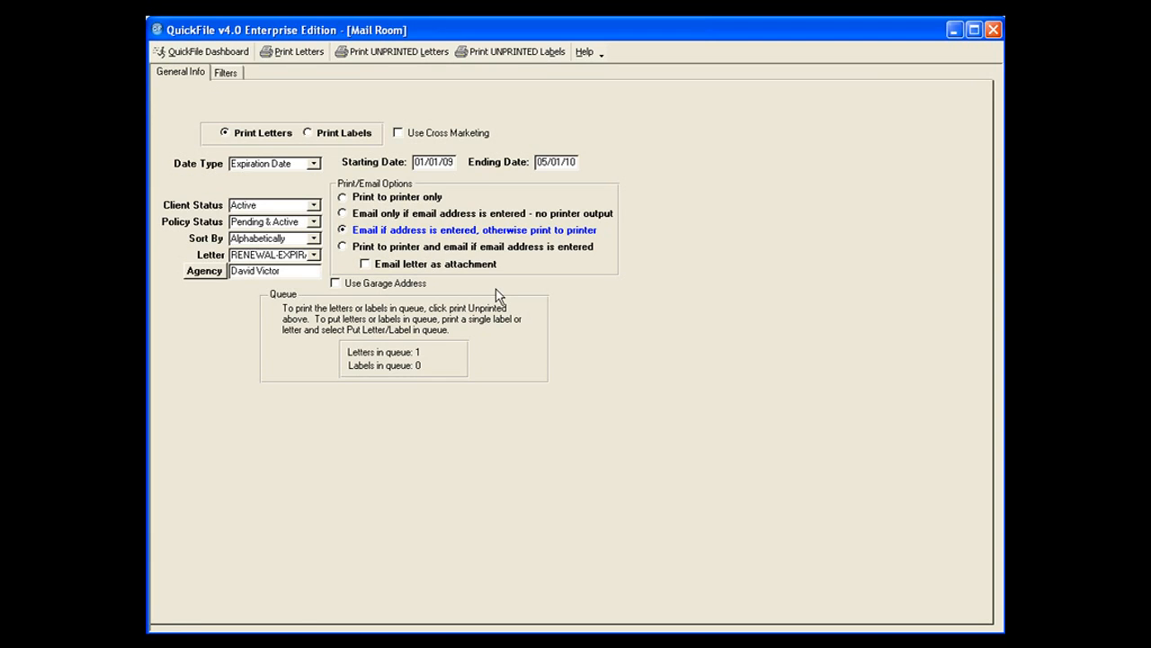
{"action": "left_click", "coordinate": [365, 265]}
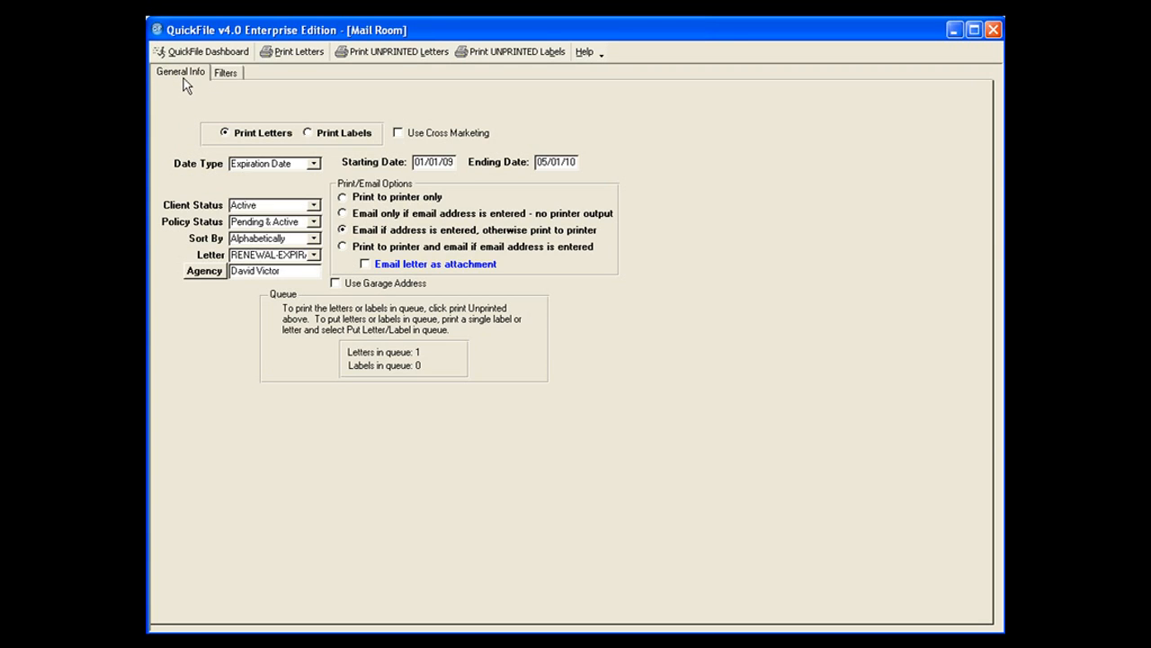
{"action": "left_click", "coordinate": [224, 73]}
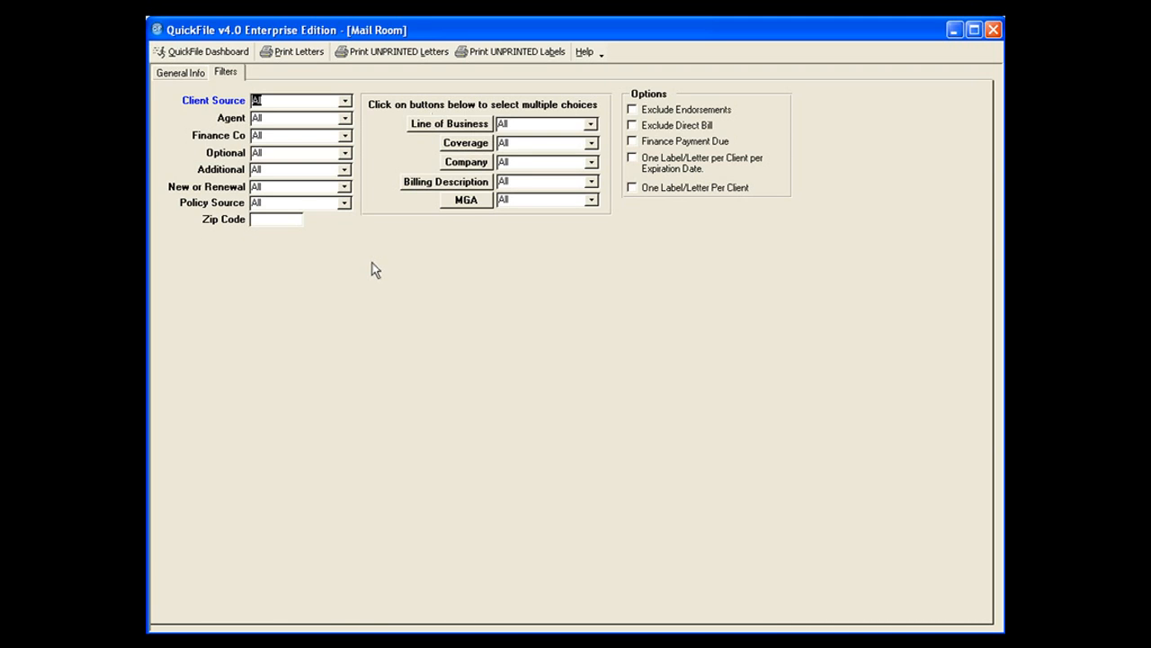
Try Agent One as the agent filter, and restore the filter to All.
{"action": "left_click", "coordinate": [346, 119]}
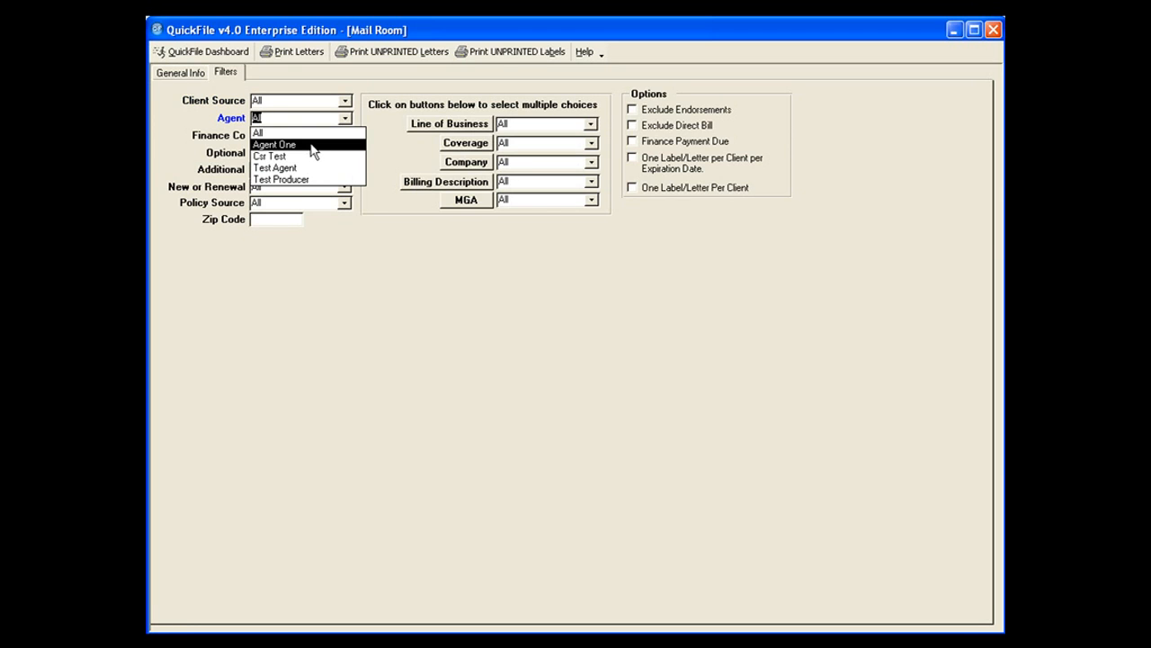
{"action": "left_click", "coordinate": [312, 144]}
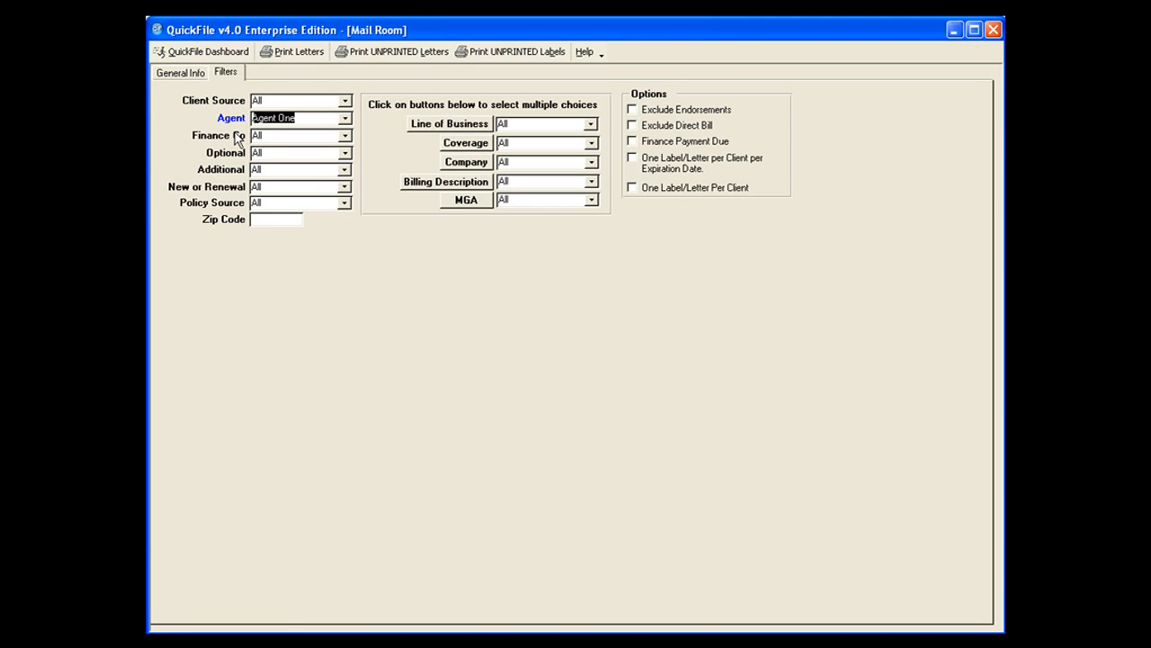
{"action": "left_click", "coordinate": [345, 117]}
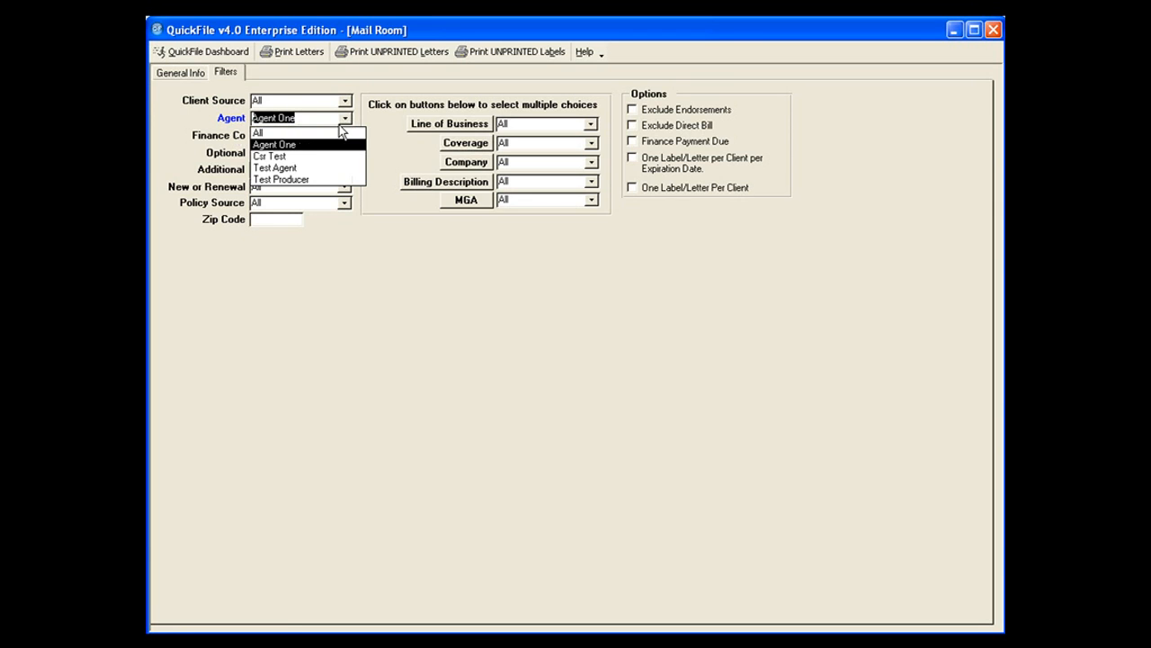
{"action": "left_click", "coordinate": [342, 132]}
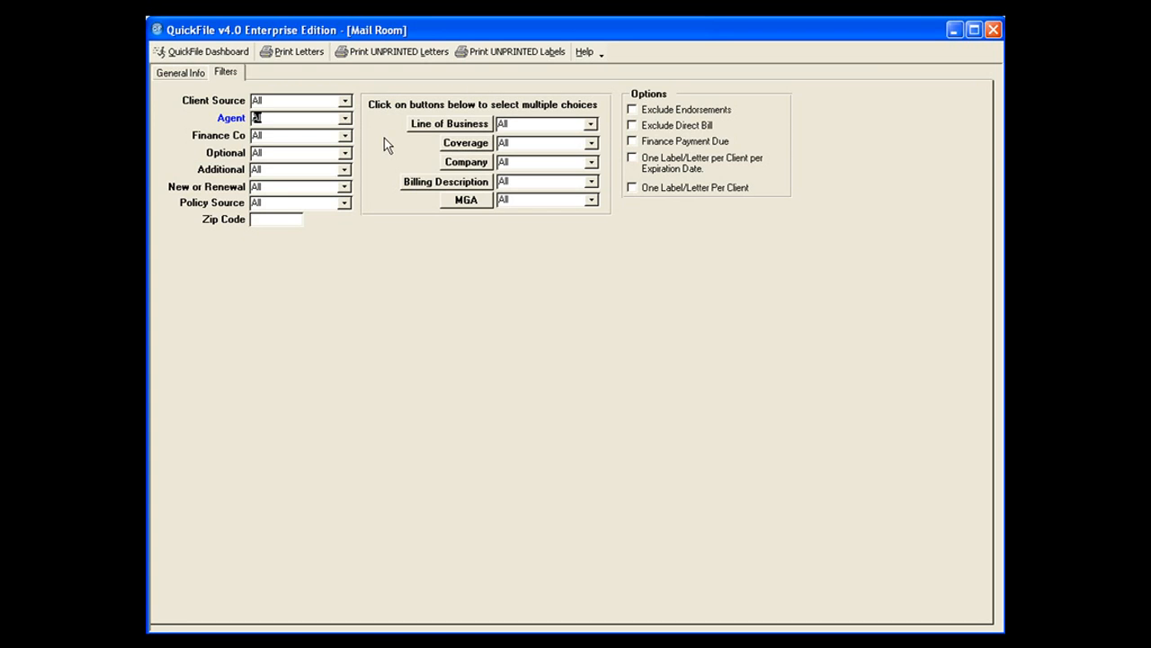
Open the multiple-choice selection for the line of business filter and select Auto and Commercial Auto.
{"action": "left_click", "coordinate": [591, 126]}
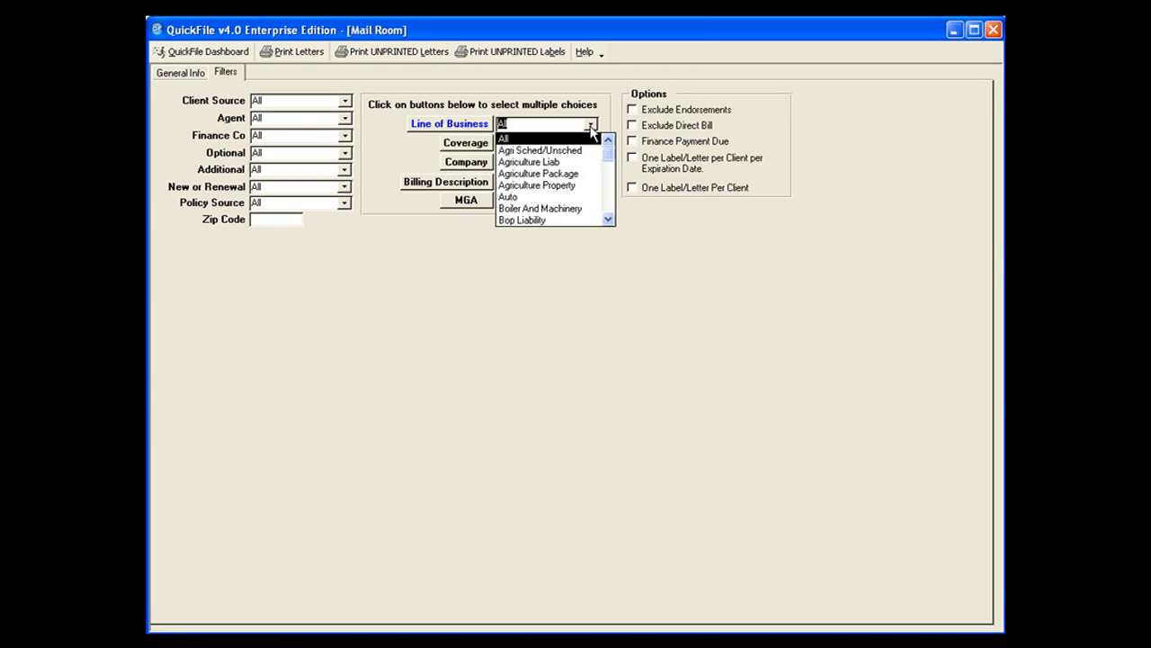
{"action": "left_click", "coordinate": [644, 258]}
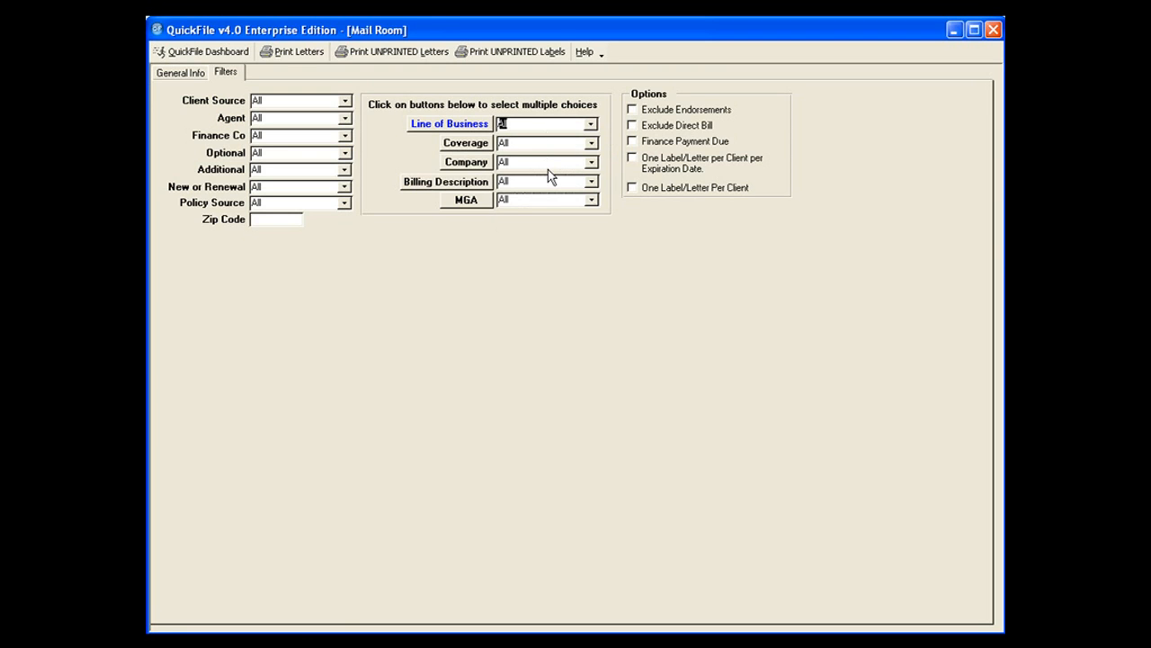
{"action": "left_click", "coordinate": [440, 125]}
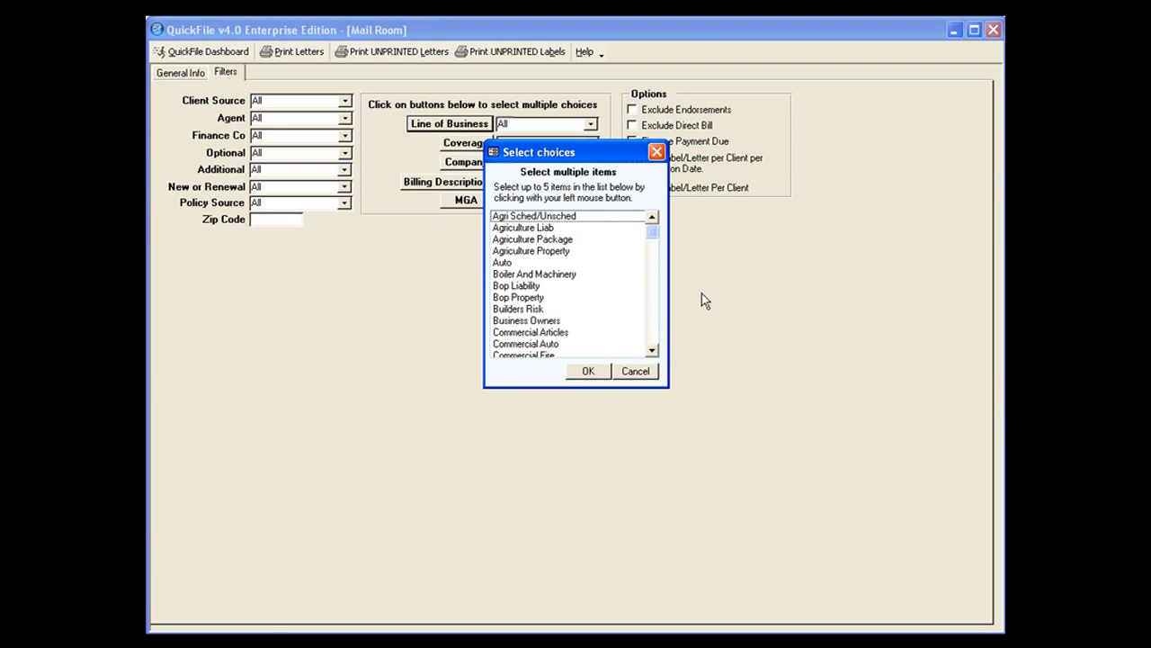
{"action": "left_click", "coordinate": [540, 263]}
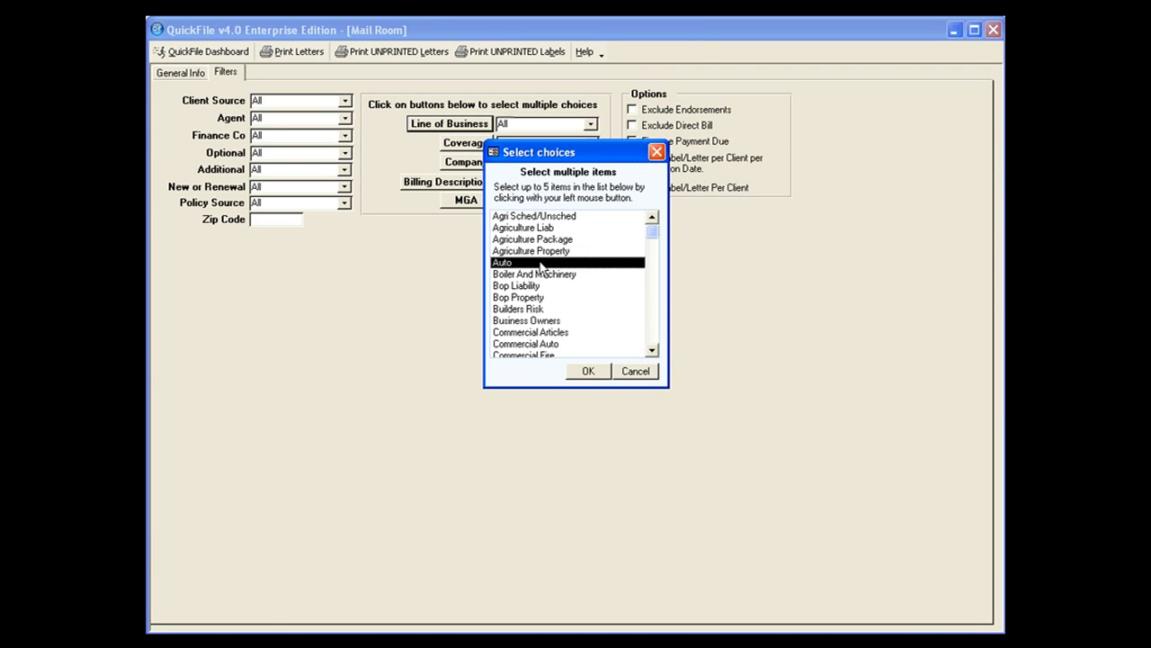
{"action": "left_click", "coordinate": [563, 348]}
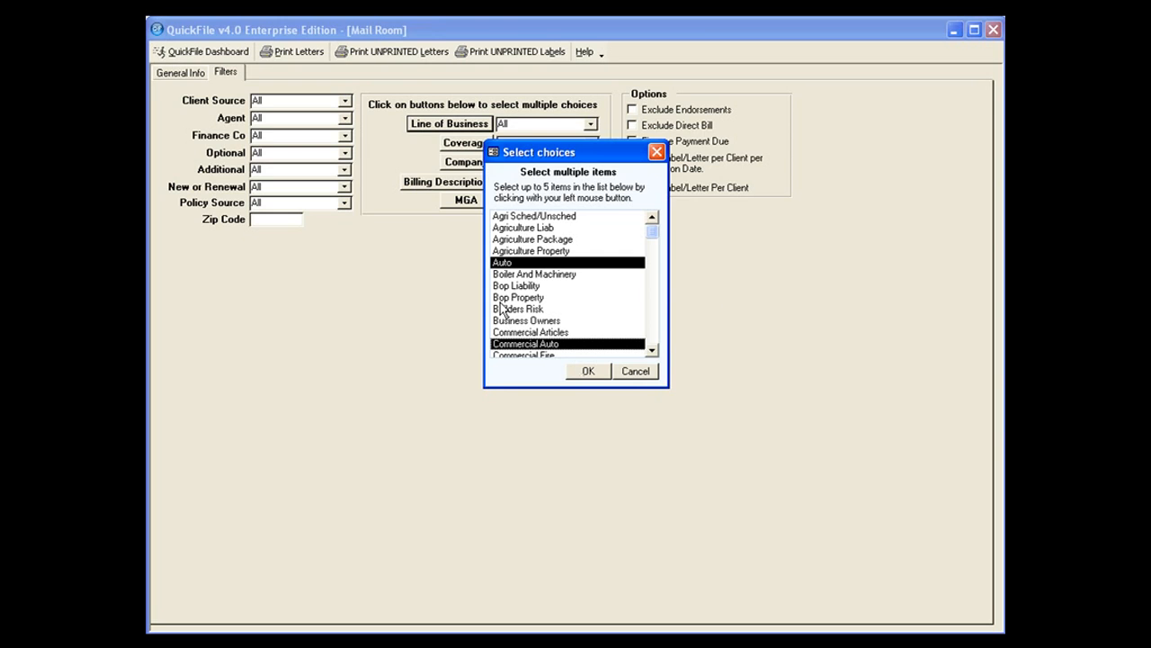
Add Agri Sched/Unsched, Agriculture Liab, Agriculture Package, Bop Liability, Bop Property, Builders Risk and Business Owners to the line of business filter and apply it.
{"action": "left_click", "coordinate": [540, 240]}
{"action": "left_click", "coordinate": [540, 227]}
{"action": "left_click", "coordinate": [539, 216]}
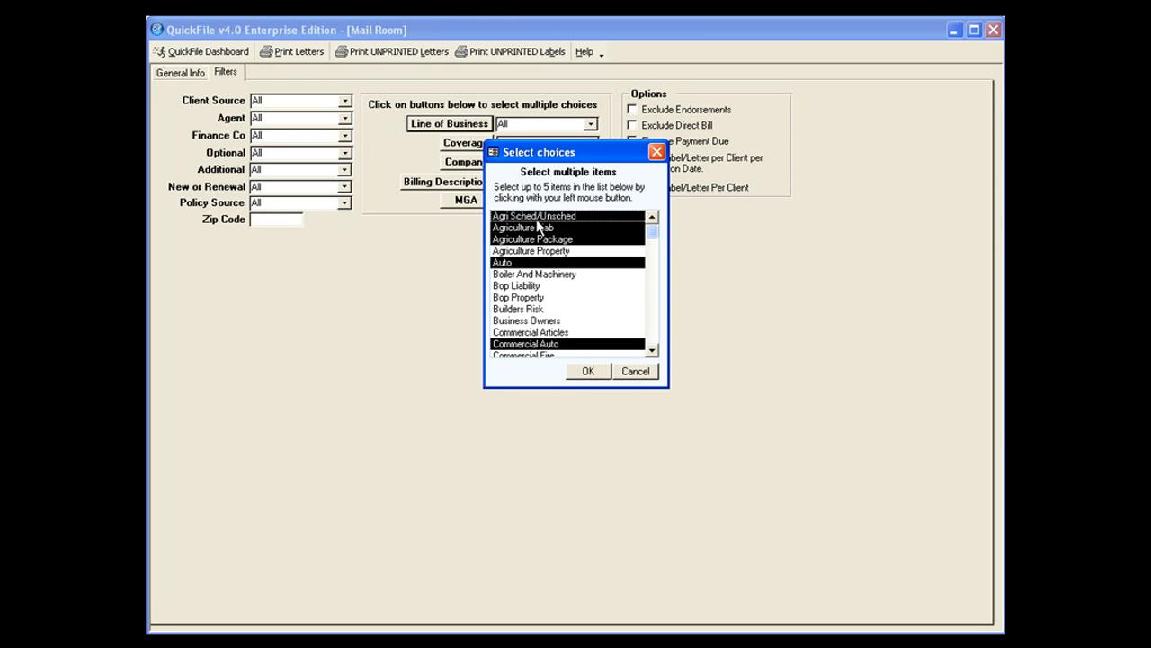
{"action": "left_click", "coordinate": [540, 285]}
{"action": "left_click", "coordinate": [539, 297]}
{"action": "left_click", "coordinate": [530, 309]}
{"action": "left_click", "coordinate": [530, 320]}
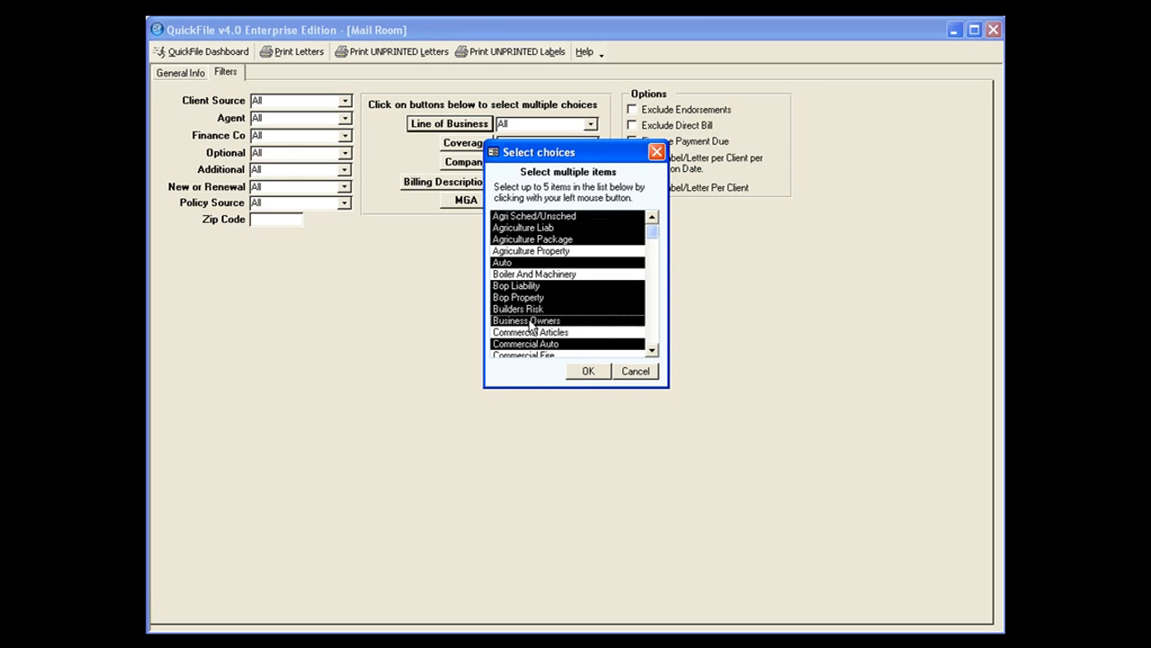
{"action": "left_click", "coordinate": [589, 371]}
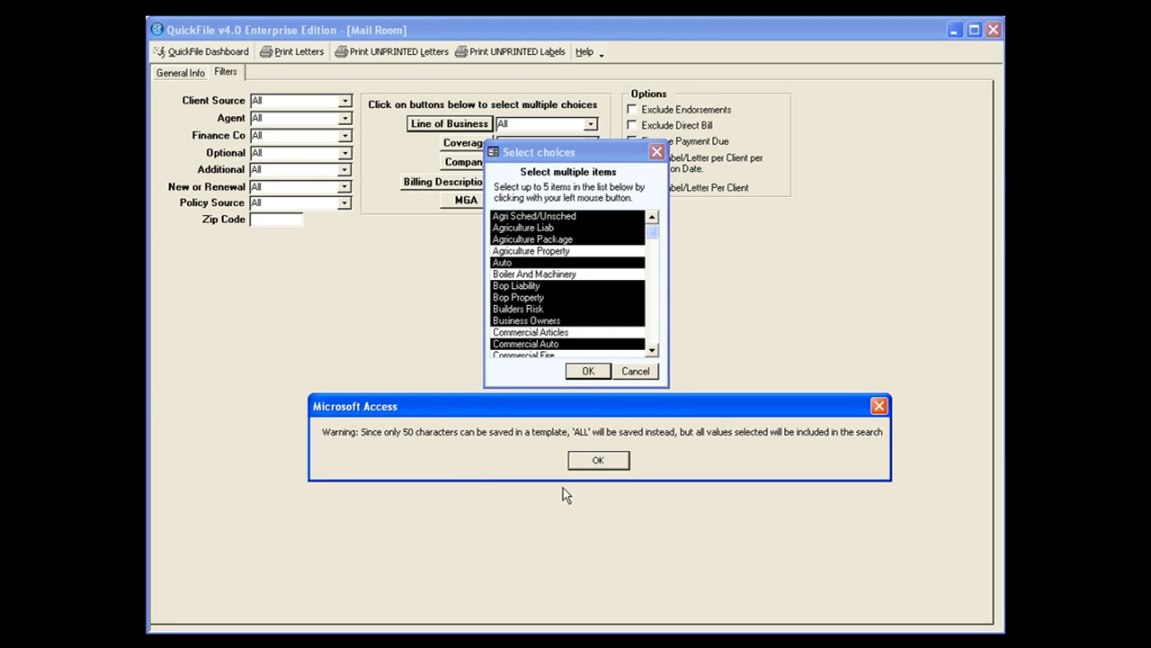
{"action": "left_click", "coordinate": [598, 459]}
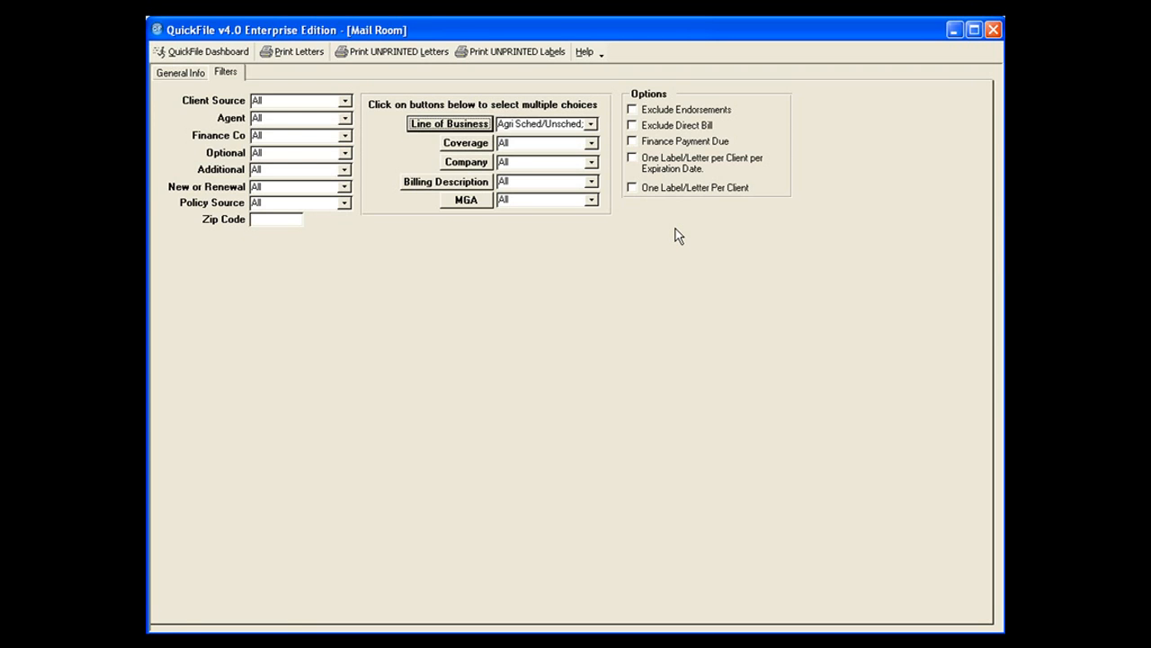
Try the One Label/Letter Per Client option, clear it, and reset the line of business filter to All.
{"action": "left_click", "coordinate": [635, 189]}
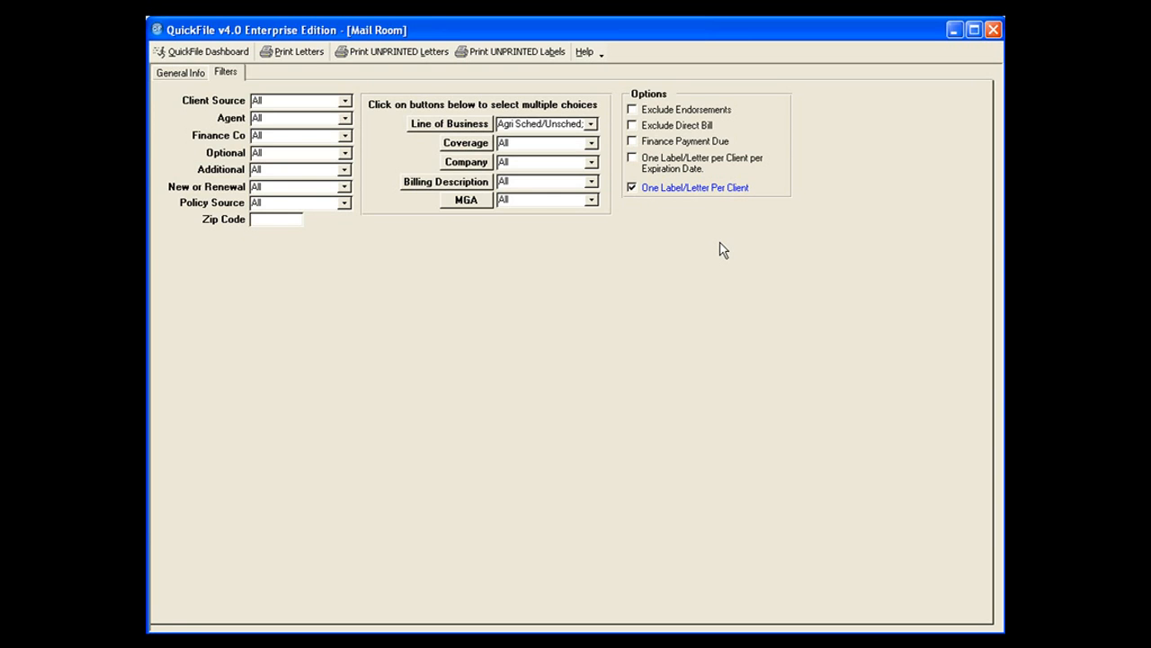
{"action": "left_click", "coordinate": [633, 187]}
{"action": "left_click", "coordinate": [592, 124]}
{"action": "left_click", "coordinate": [549, 140]}
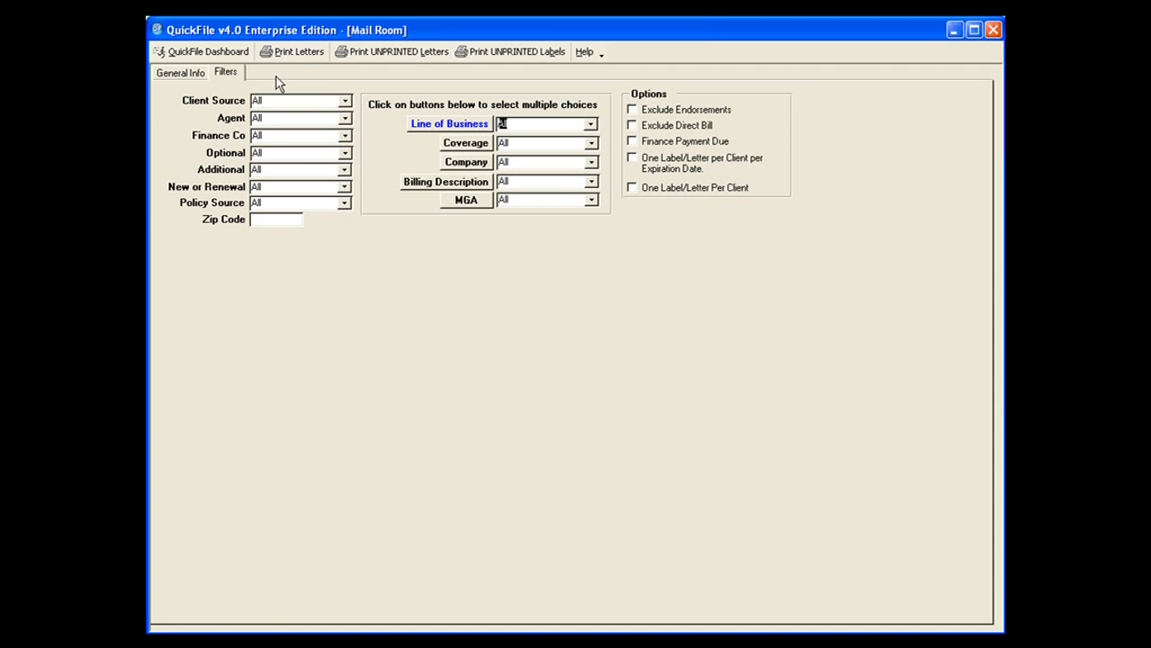
Generate the renewal-expiration letters, review each page, and close the preview while keeping the unprinted letters for later printing.
{"action": "left_click", "coordinate": [196, 69]}
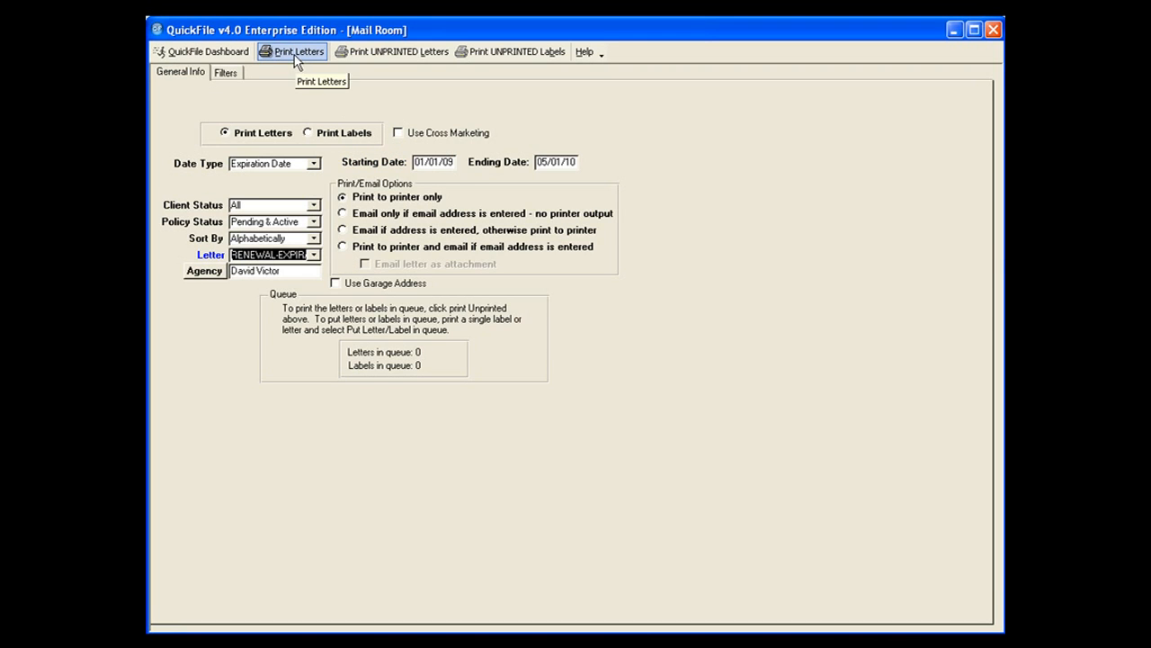
{"action": "left_click", "coordinate": [296, 54]}
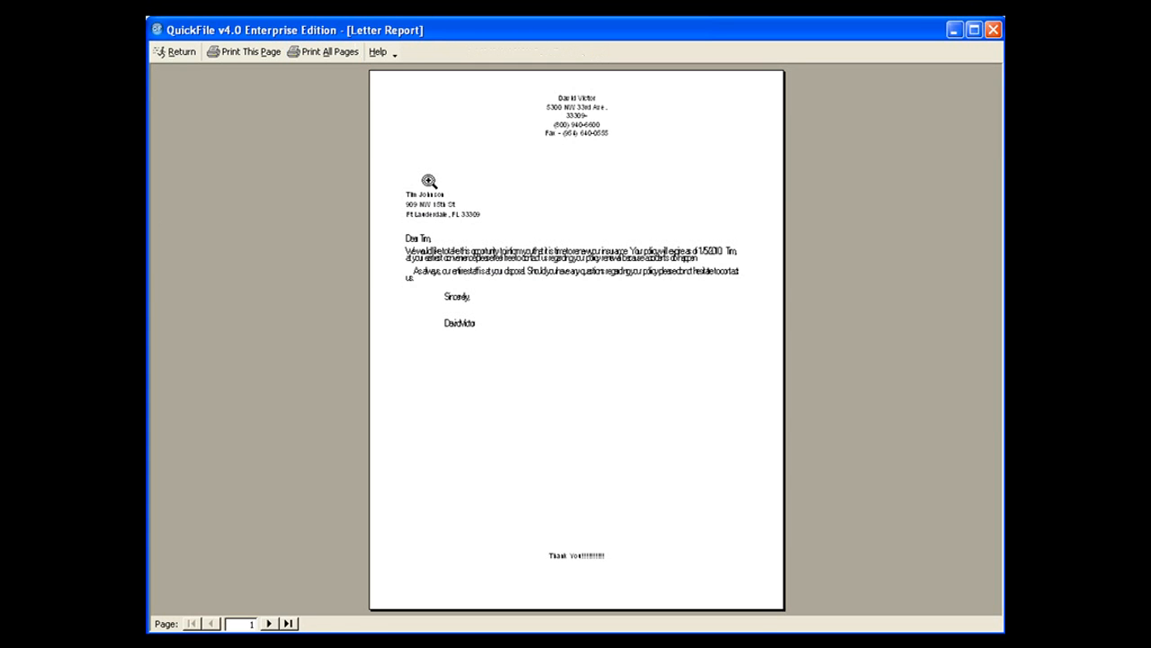
{"action": "left_click", "coordinate": [456, 183]}
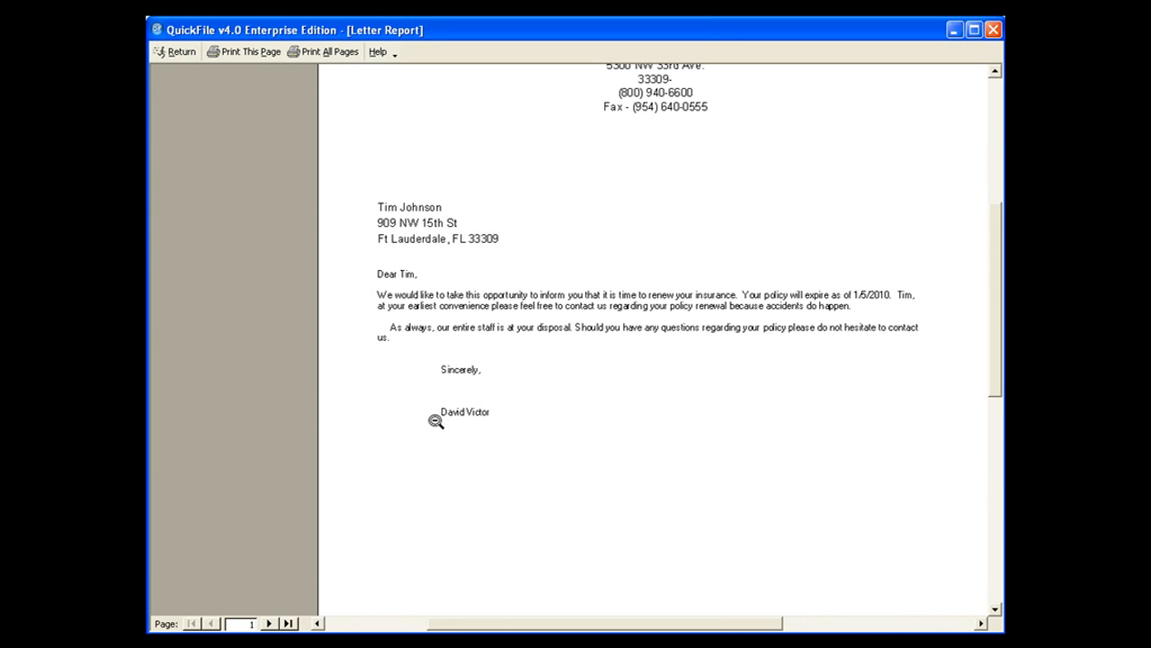
{"action": "left_click", "coordinate": [270, 623]}
{"action": "left_click", "coordinate": [270, 623]}
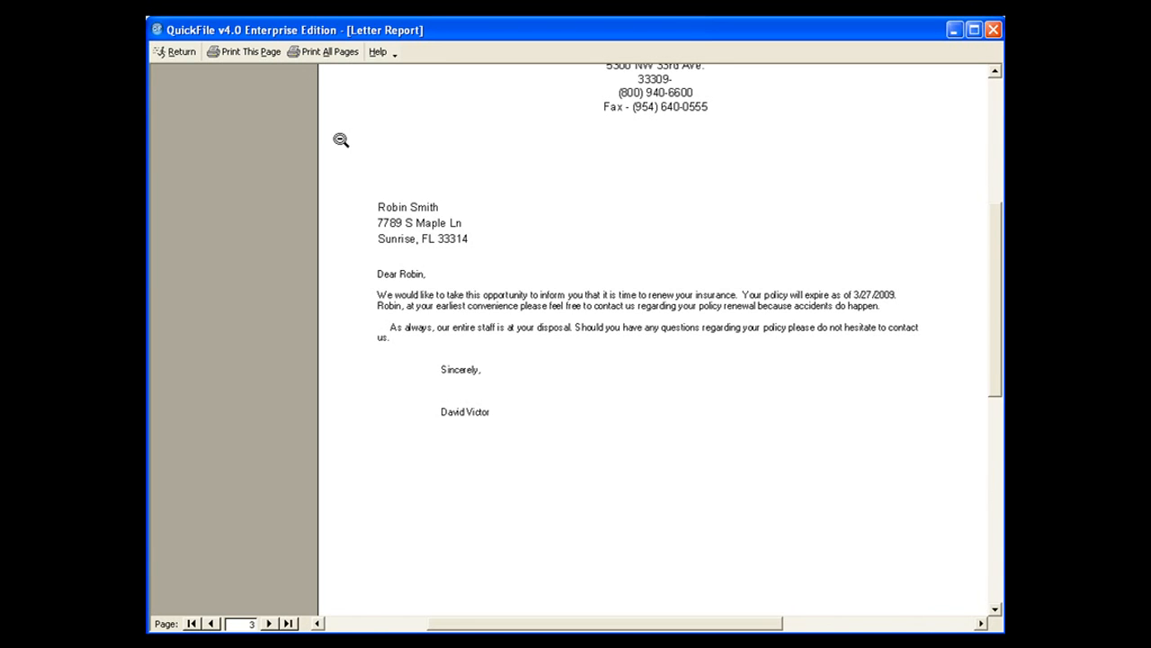
{"action": "left_click", "coordinate": [176, 54]}
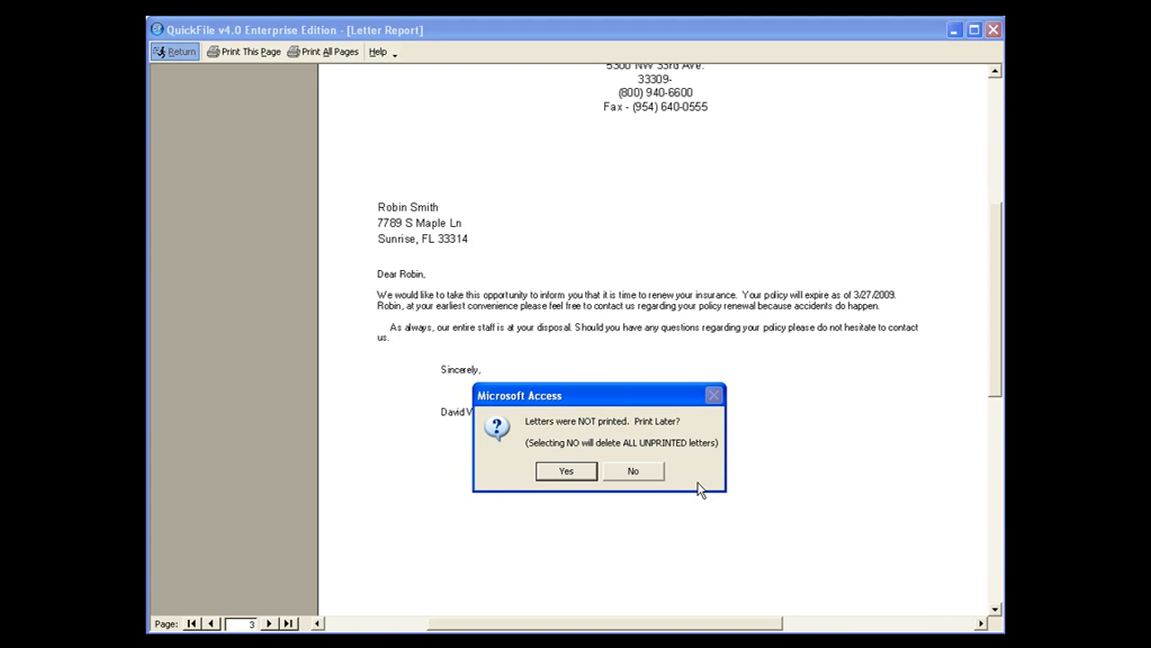
{"action": "left_click", "coordinate": [563, 473]}
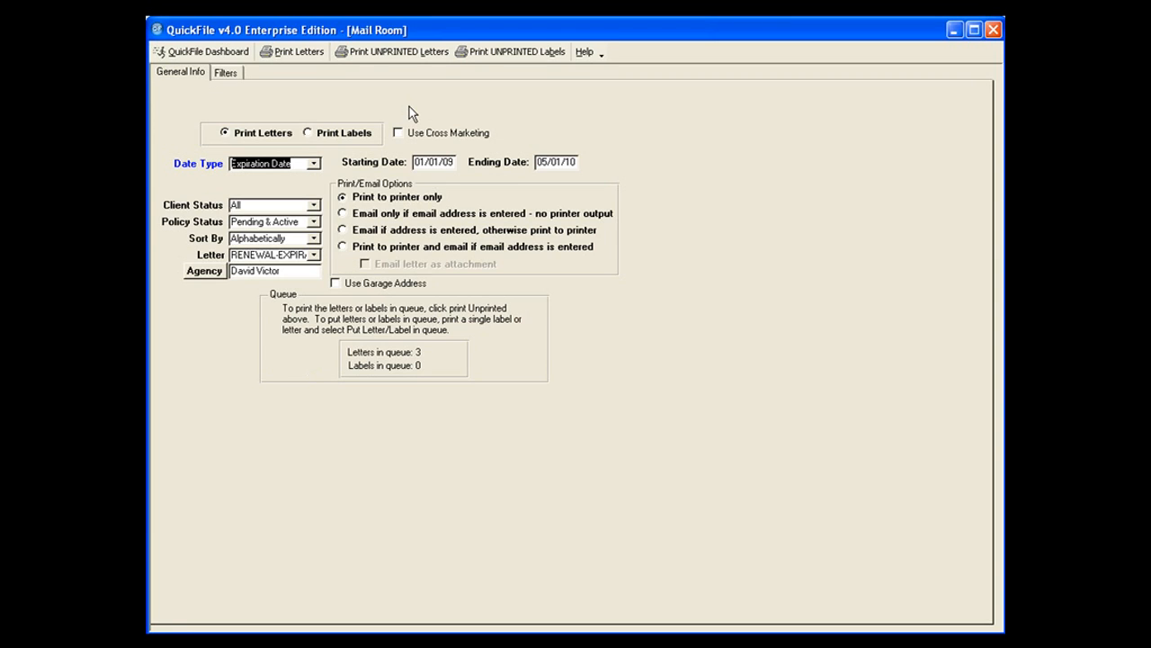
Open the unprinted letters from the queue, examine the first one, and close the preview, deleting all unprinted letters.
{"action": "left_click", "coordinate": [385, 51]}
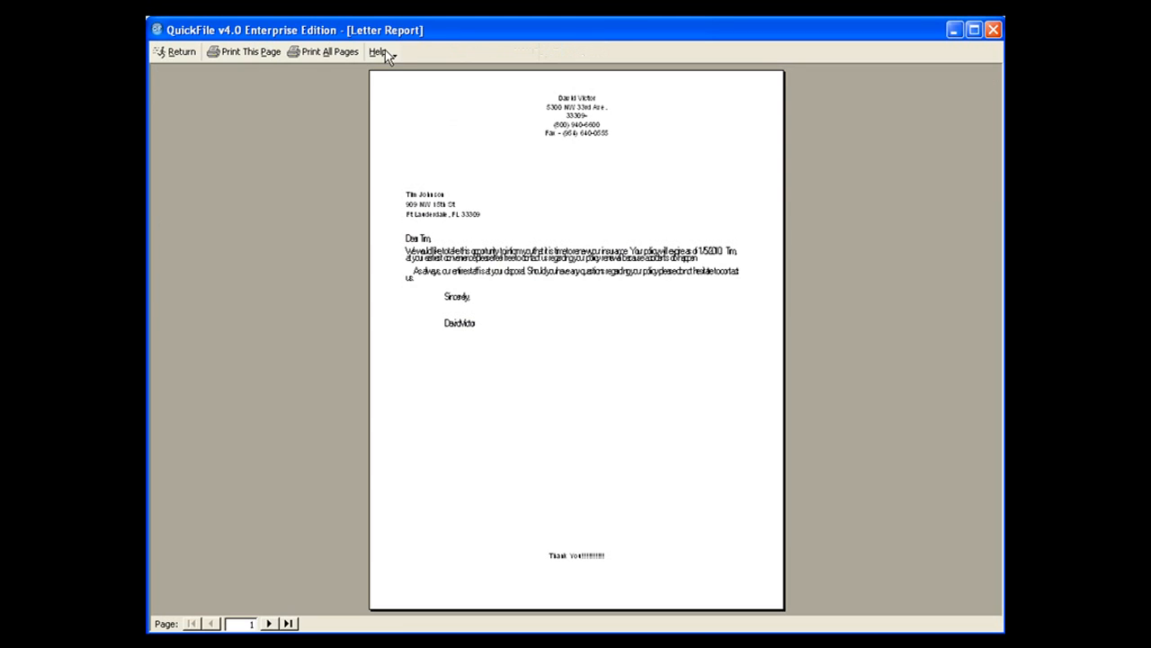
{"action": "left_click", "coordinate": [477, 160]}
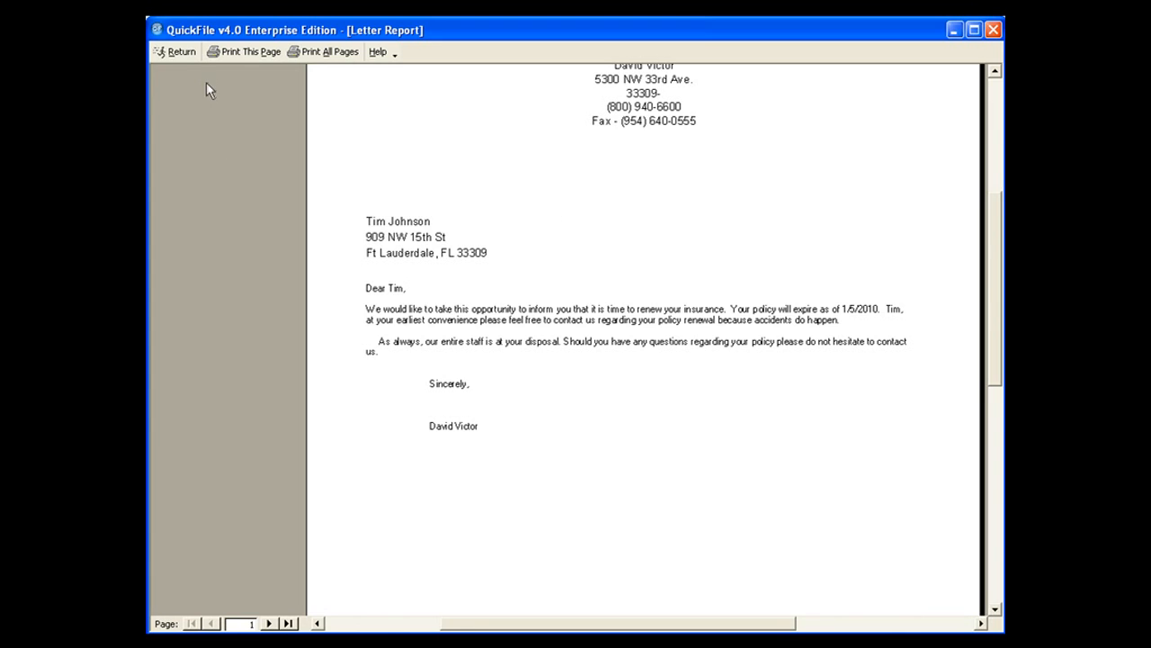
{"action": "left_click", "coordinate": [178, 54]}
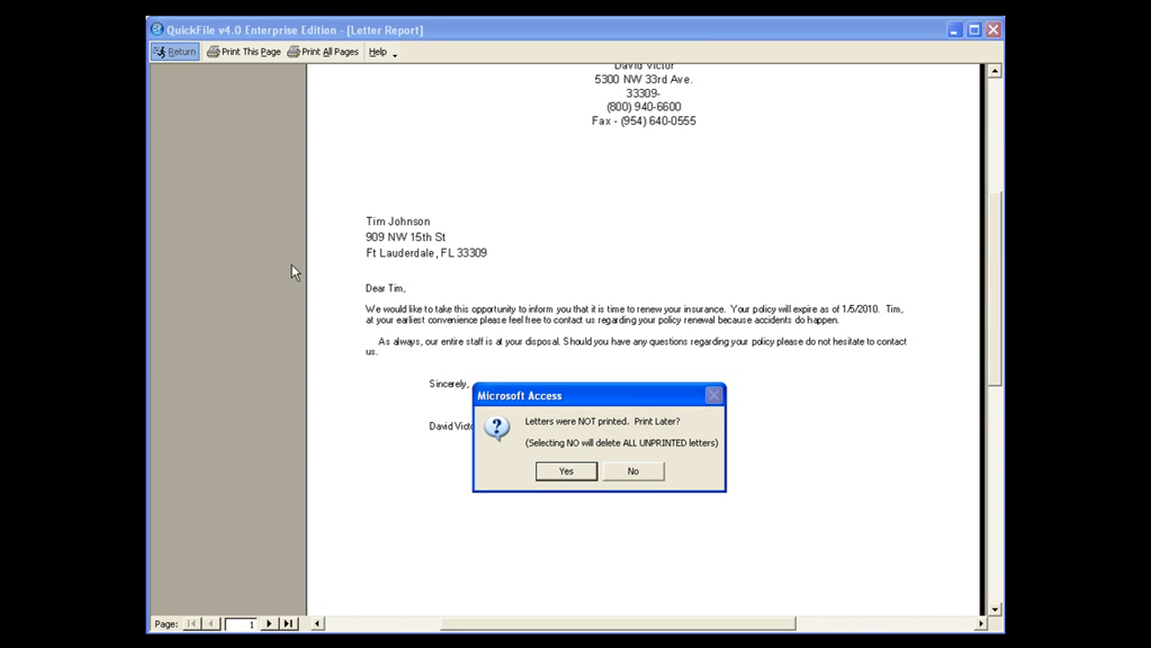
{"action": "left_click", "coordinate": [632, 470]}
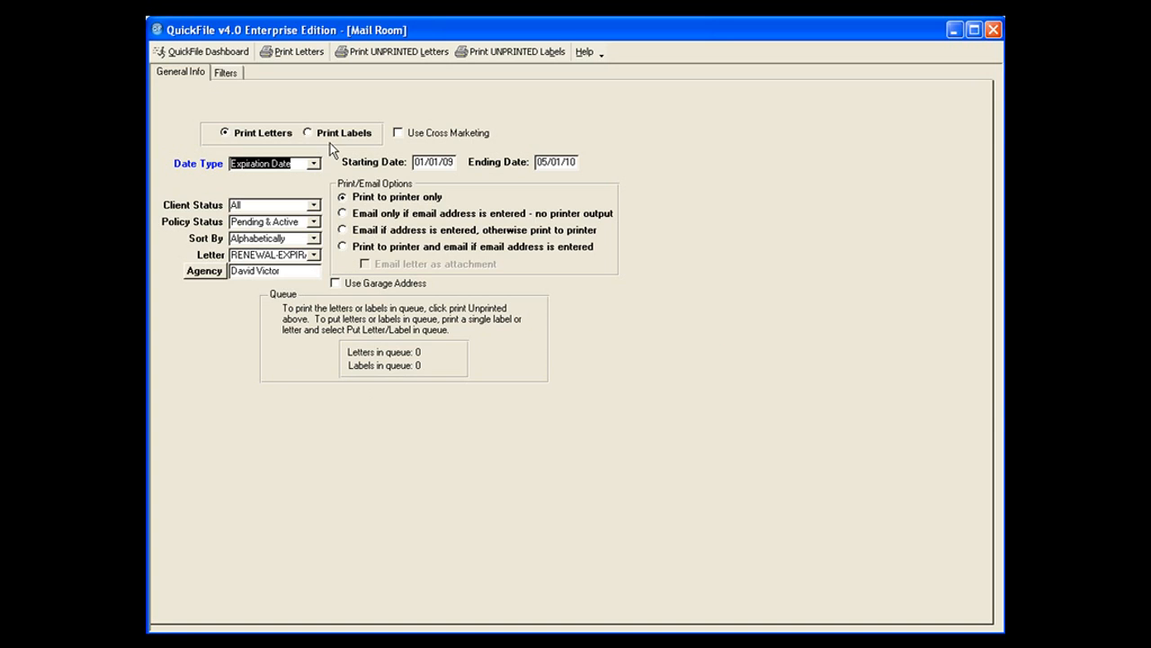
Switch the mailing to labels, try the Insured name format, and set it back to Last Name, First.
{"action": "left_click", "coordinate": [307, 134]}
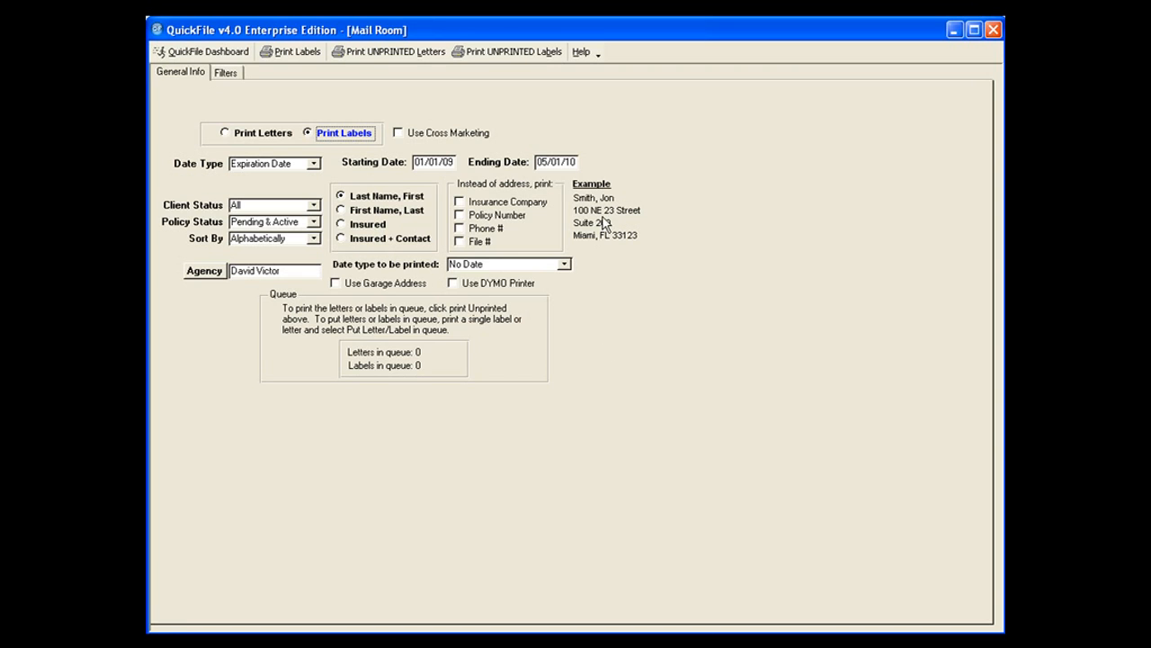
{"action": "left_click", "coordinate": [367, 225]}
{"action": "left_click", "coordinate": [341, 196]}
Try printing Phone #, File #, Policy Number and Insurance Company instead of the address, and clear all four options.
{"action": "left_click", "coordinate": [459, 229]}
{"action": "left_click", "coordinate": [460, 242]}
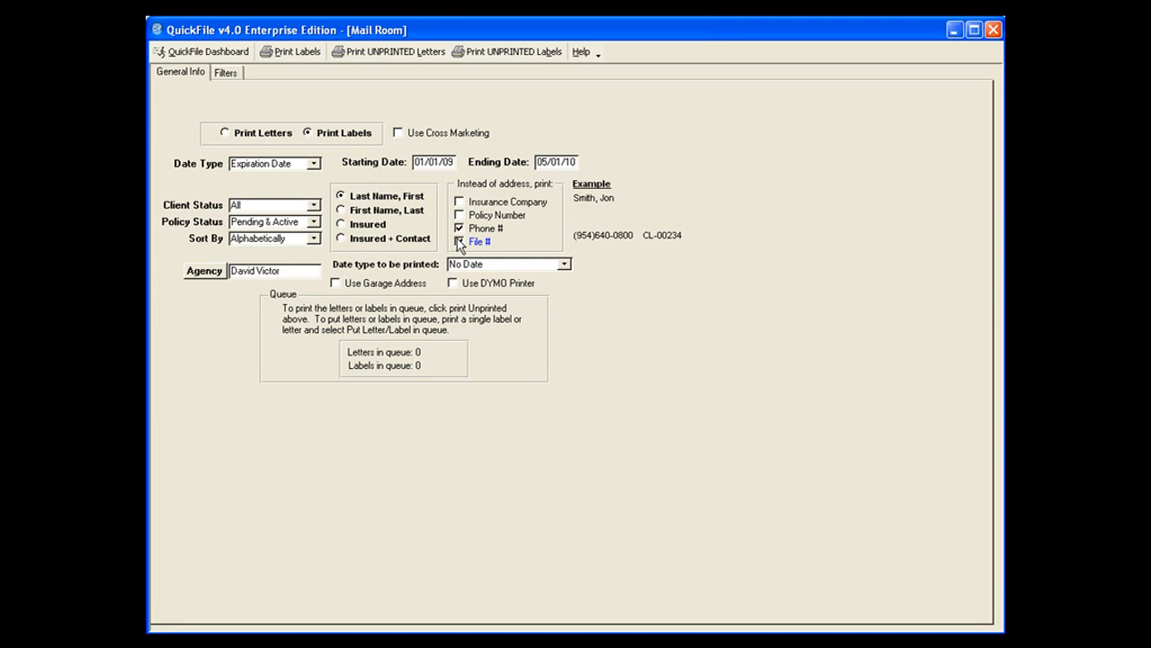
{"action": "left_click", "coordinate": [459, 215]}
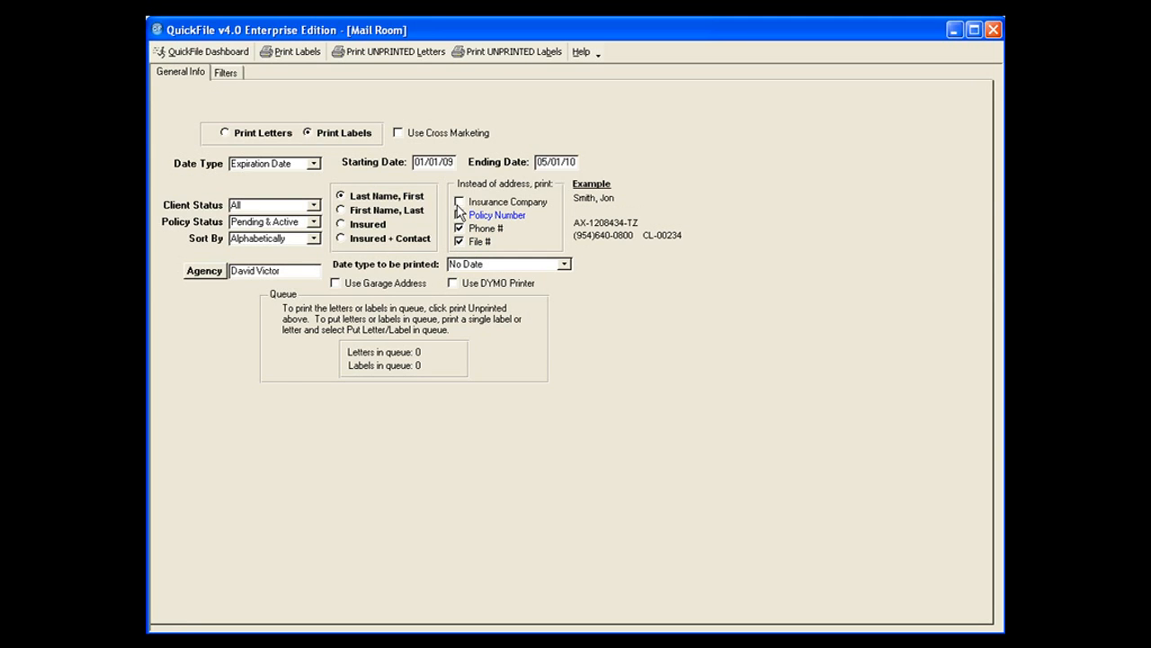
{"action": "left_click", "coordinate": [458, 204]}
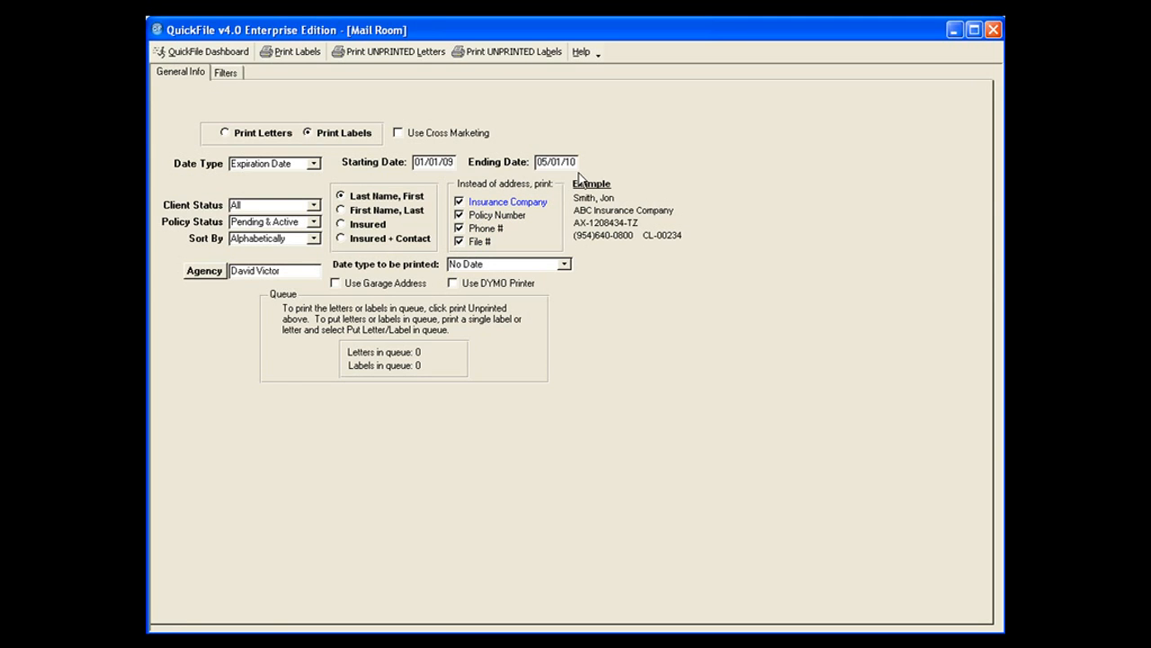
{"action": "left_click", "coordinate": [459, 241]}
{"action": "left_click", "coordinate": [458, 229]}
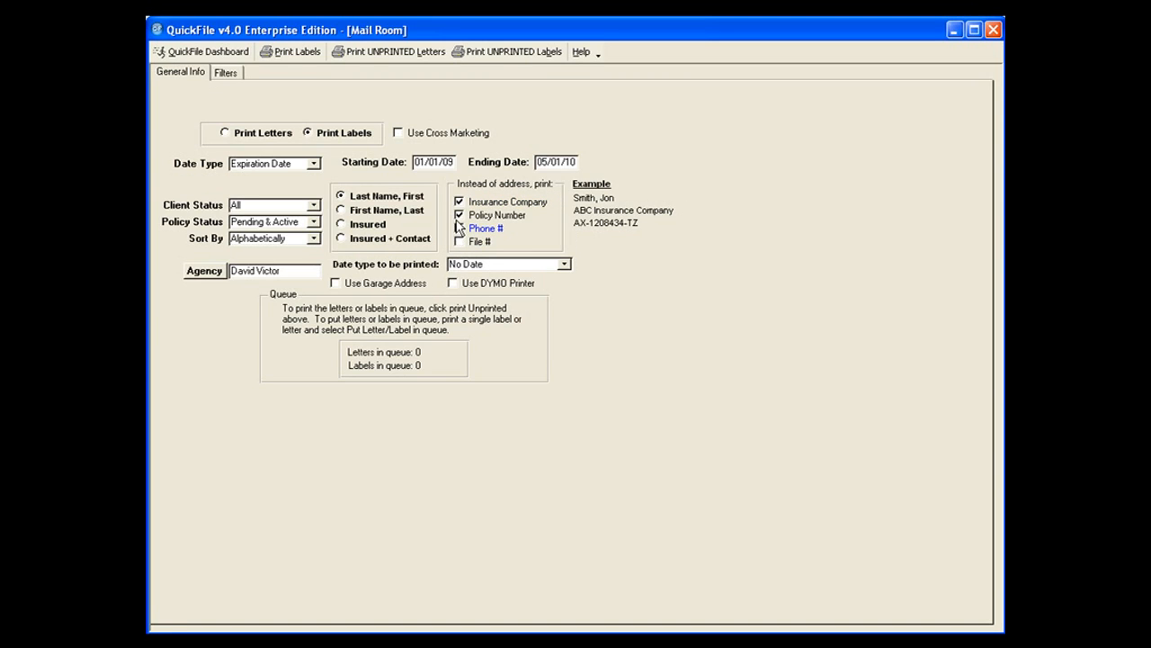
{"action": "left_click", "coordinate": [459, 216]}
{"action": "left_click", "coordinate": [459, 202]}
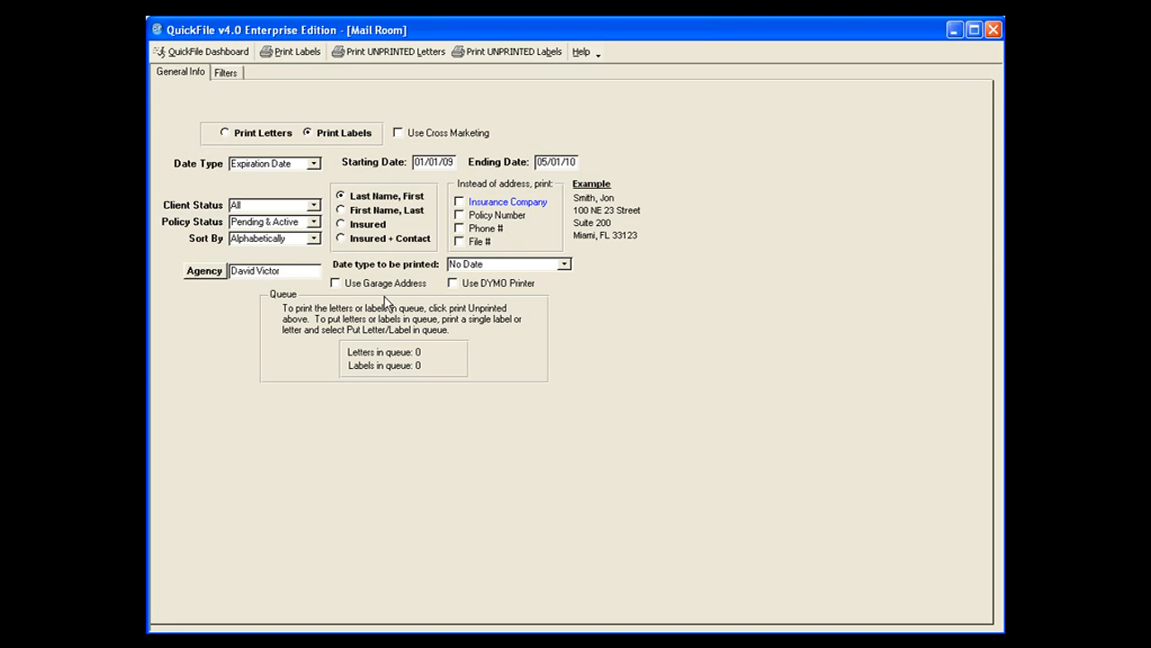
Examine the choices for the date type printed on labels and the filters available for the label mailing.
{"action": "left_click", "coordinate": [564, 263]}
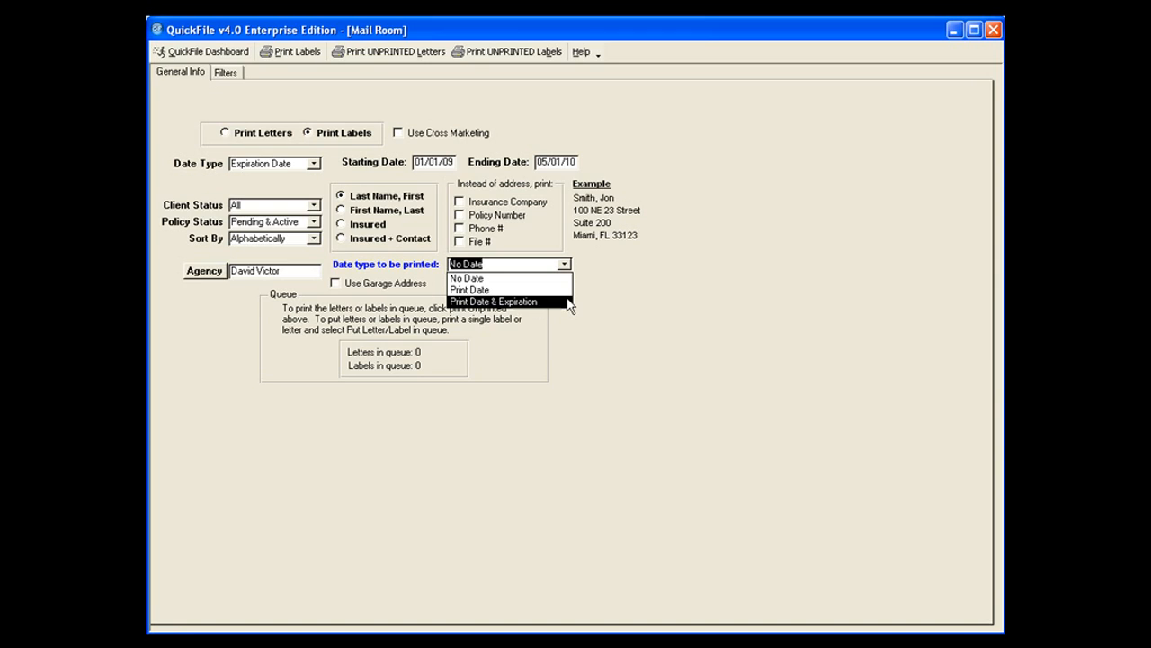
{"action": "left_click", "coordinate": [652, 298]}
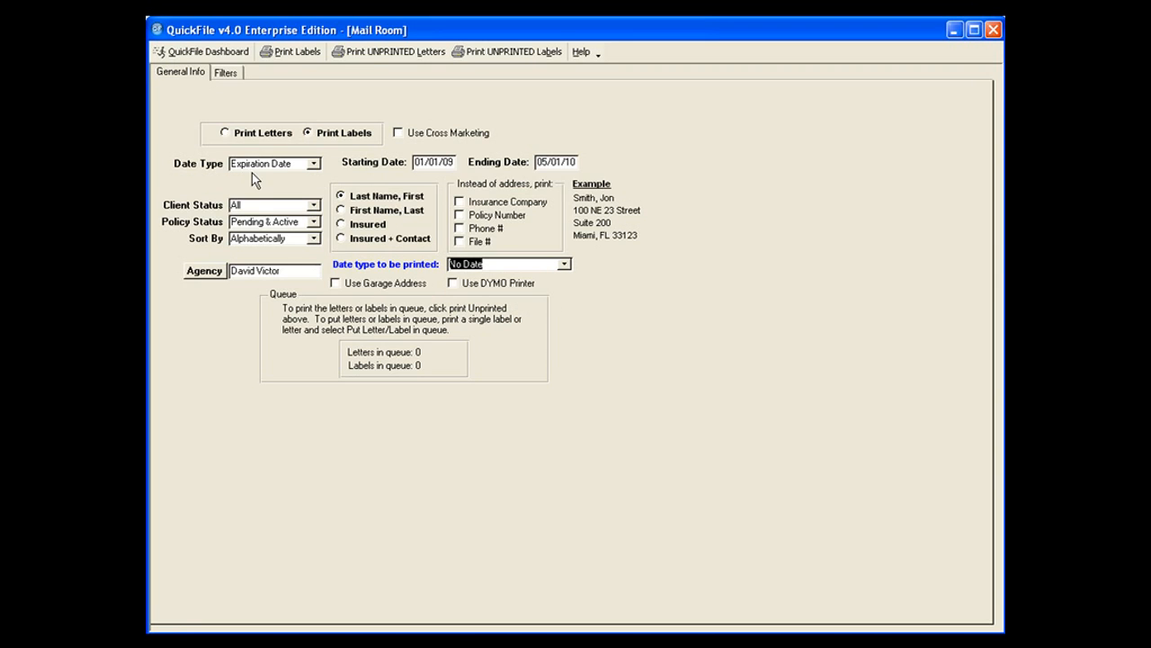
{"action": "left_click", "coordinate": [226, 73]}
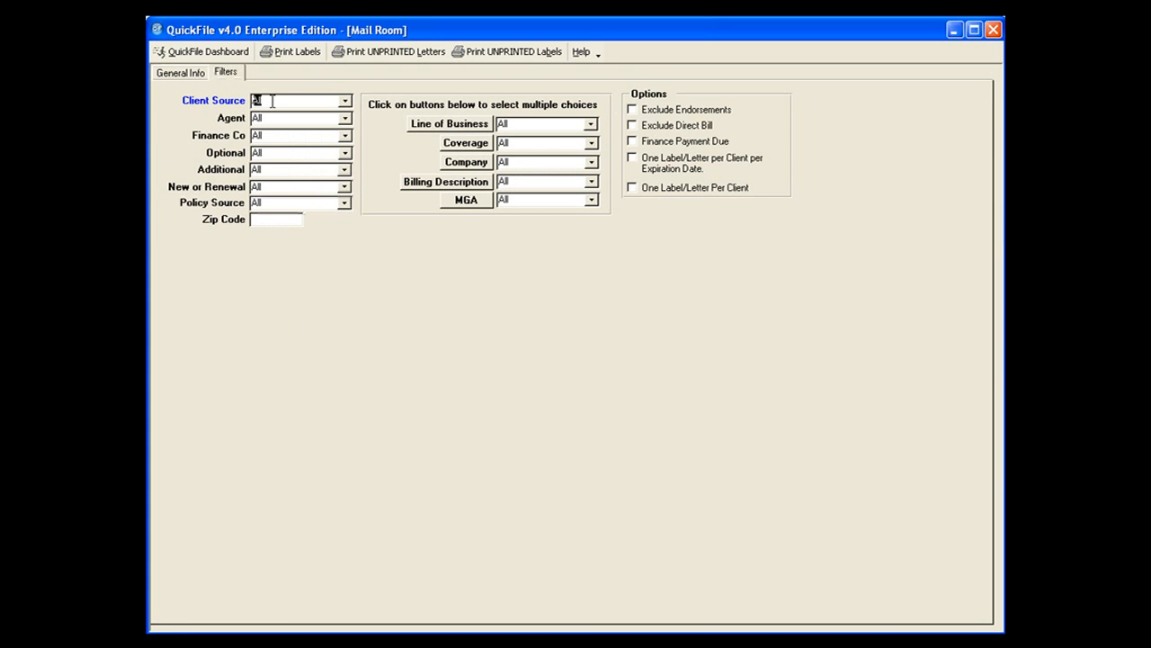
{"action": "left_click", "coordinate": [185, 75]}
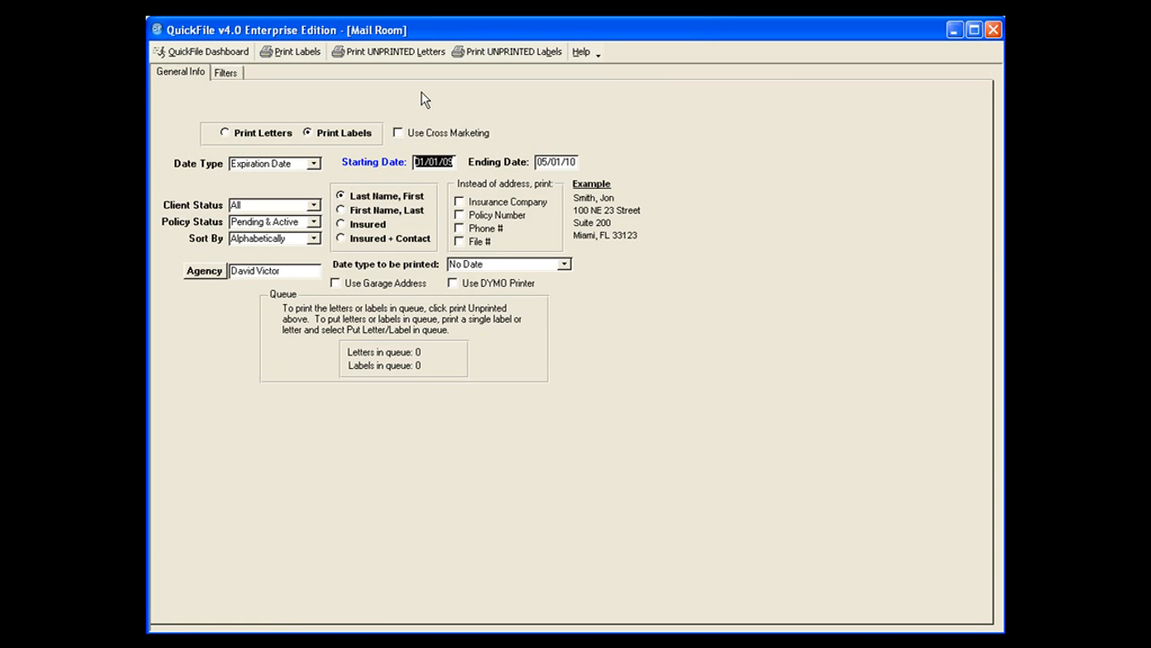
Generate the mailing labels and examine the client addresses in the label preview.
{"action": "left_click", "coordinate": [299, 54]}
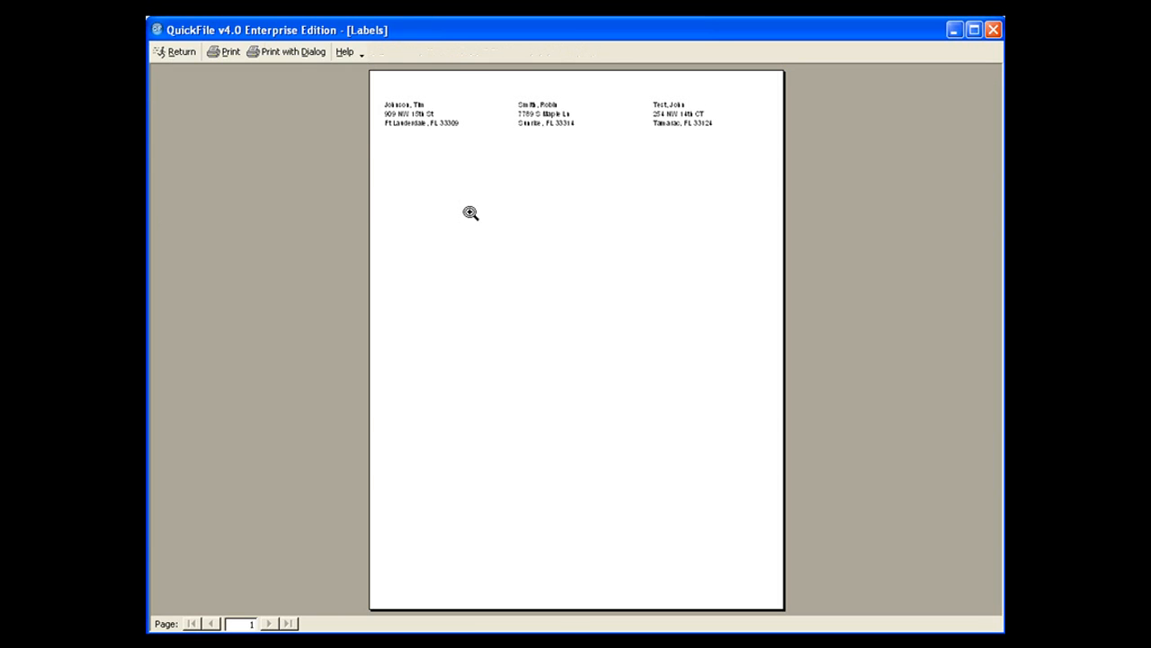
{"action": "left_click", "coordinate": [505, 283]}
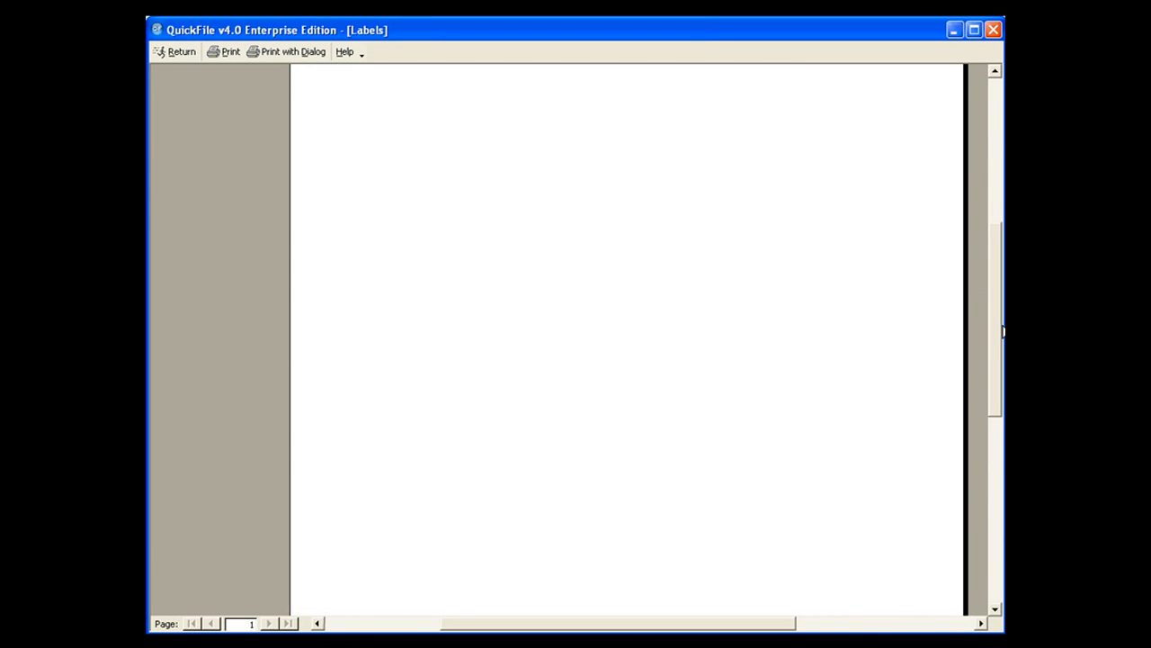
{"action": "left_click_drag", "start_coordinate": [998, 329], "coordinate": [985, 255]}
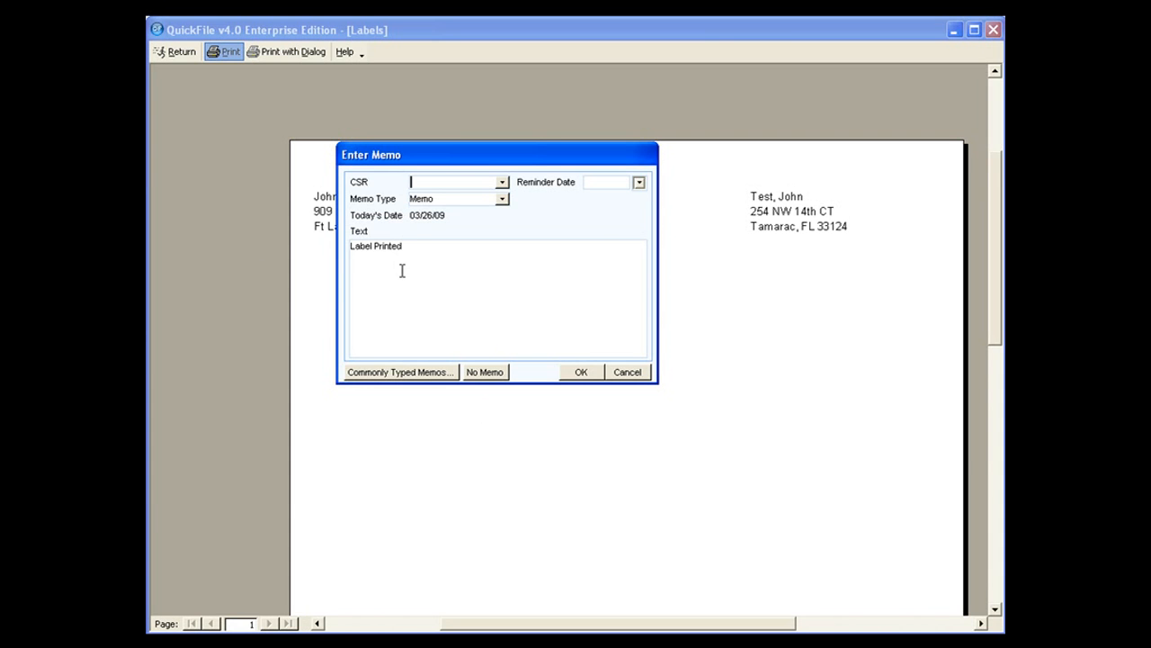
Cancel the label printing memo and return to the Mail Room, deleting all labels in the queue.
{"action": "left_click", "coordinate": [634, 373]}
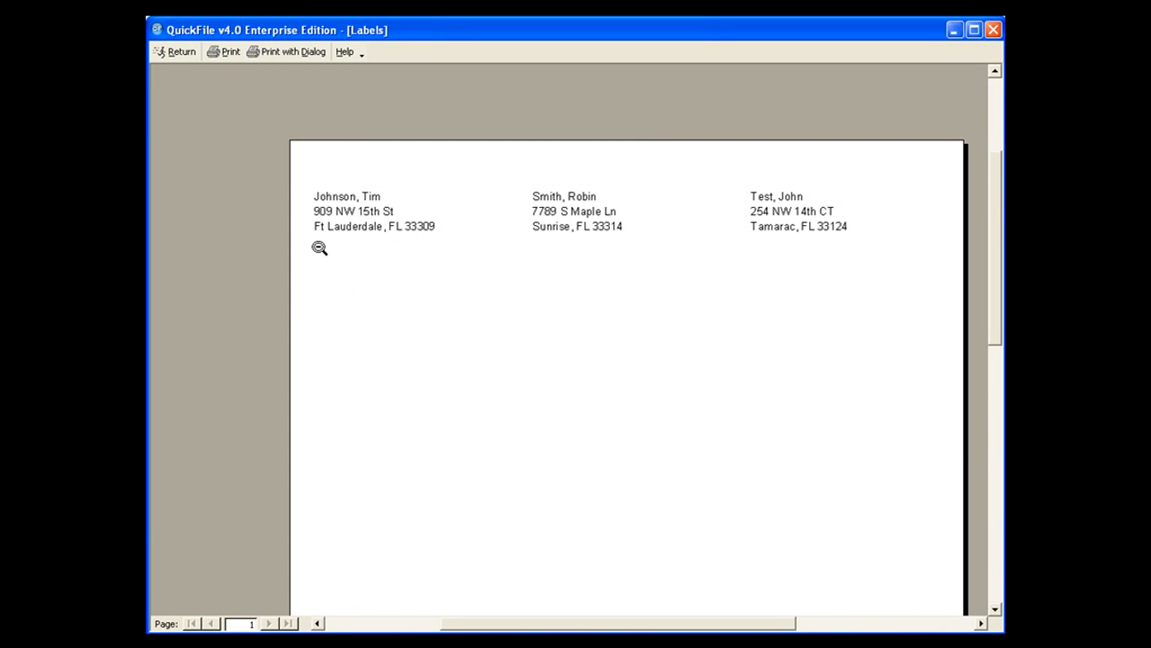
{"action": "left_click", "coordinate": [180, 52]}
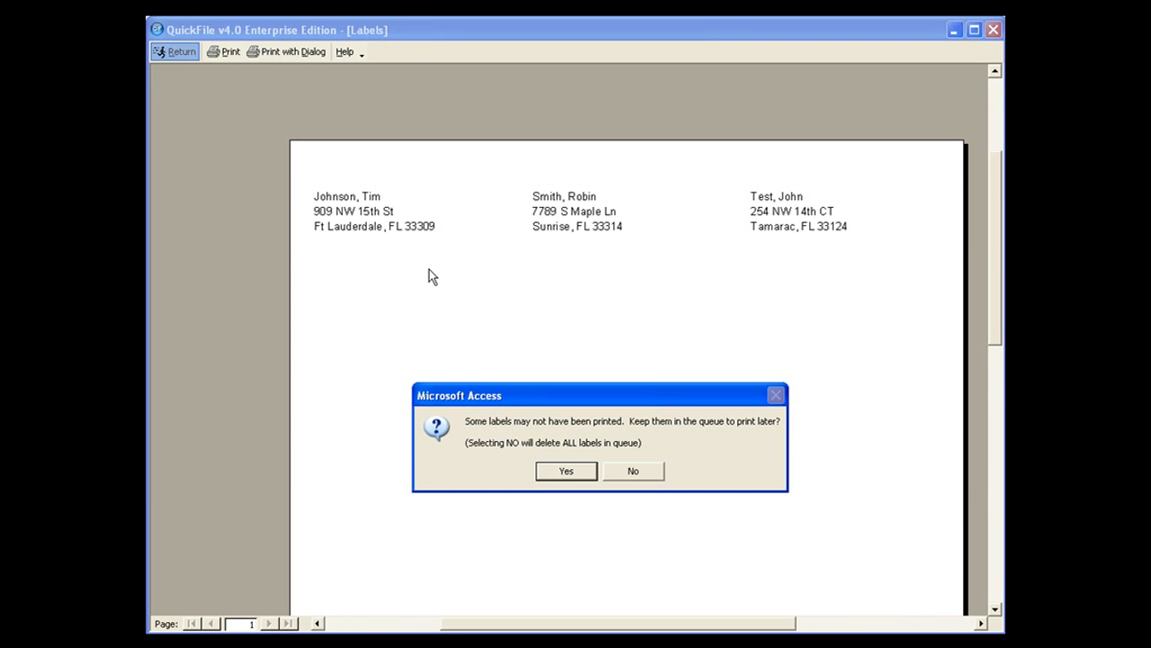
{"action": "left_click", "coordinate": [635, 474]}
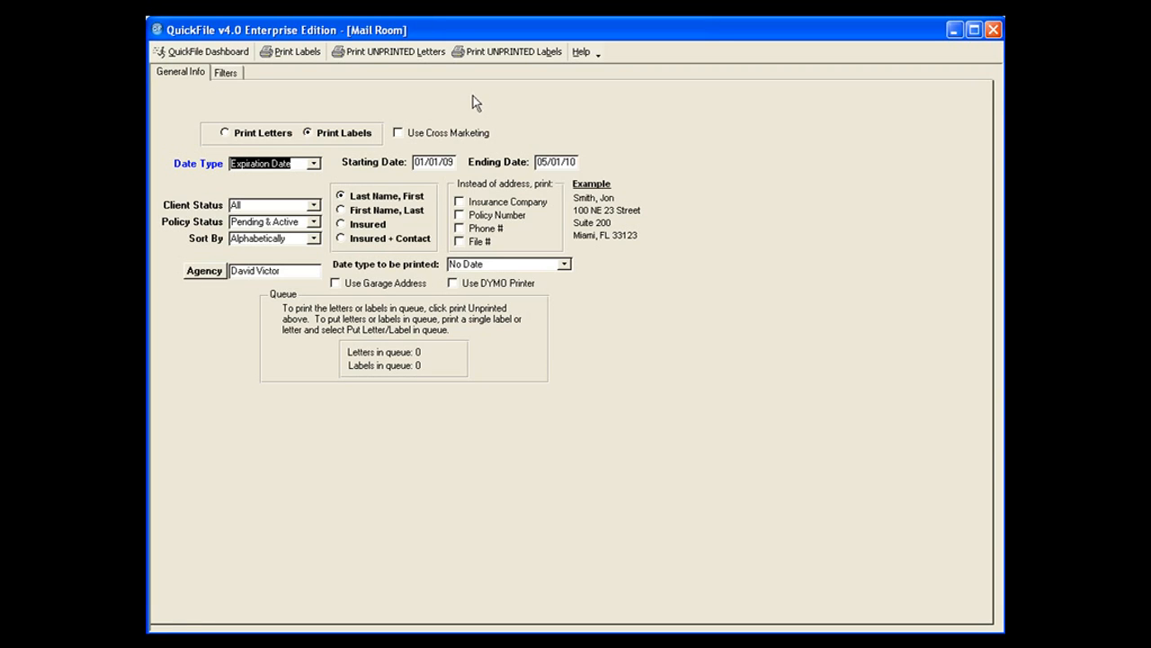
Open the cross marketing criteria for the labels, look through the insurance companies offered, and cancel.
{"action": "left_click", "coordinate": [396, 134]}
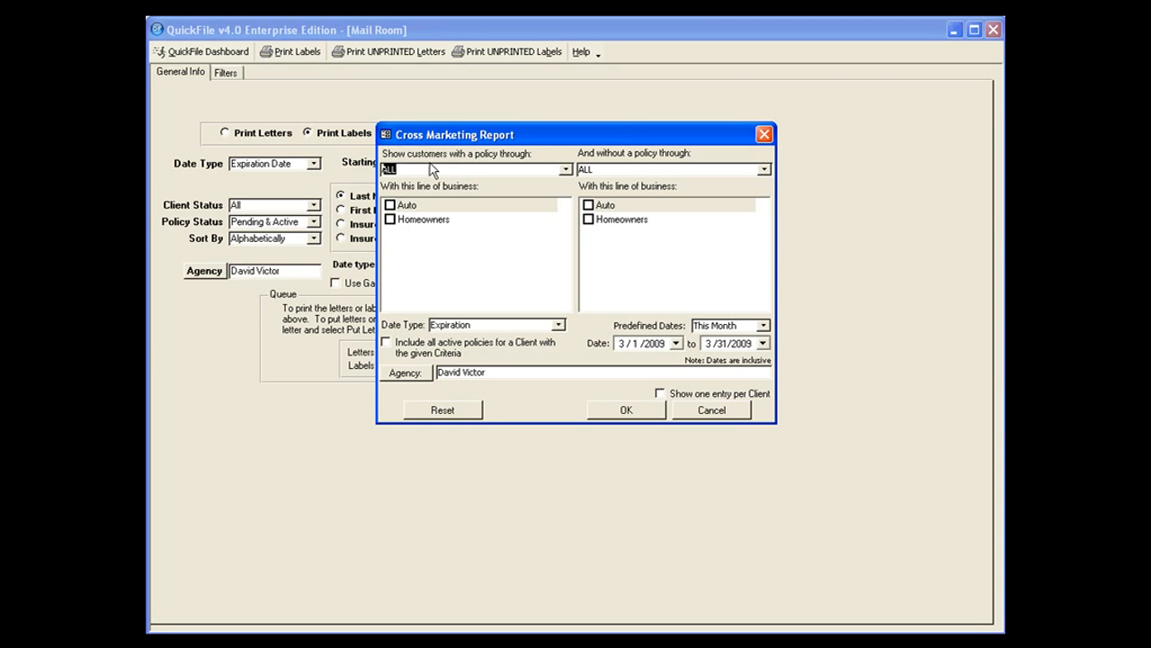
{"action": "left_click", "coordinate": [565, 170]}
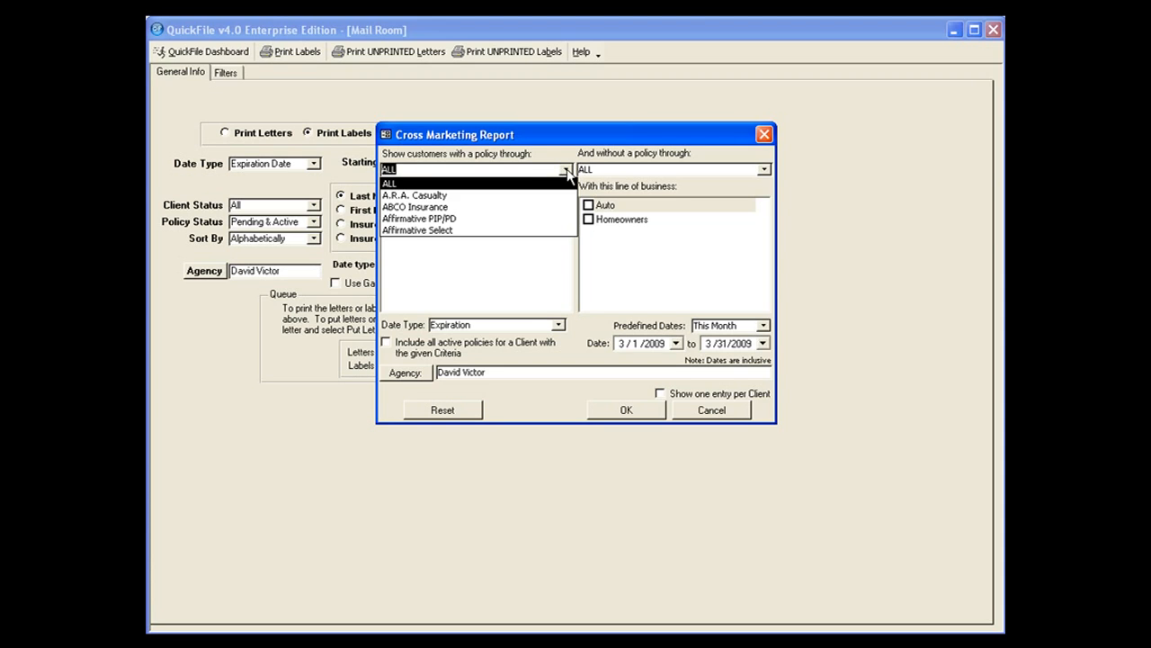
{"action": "left_click", "coordinate": [567, 171]}
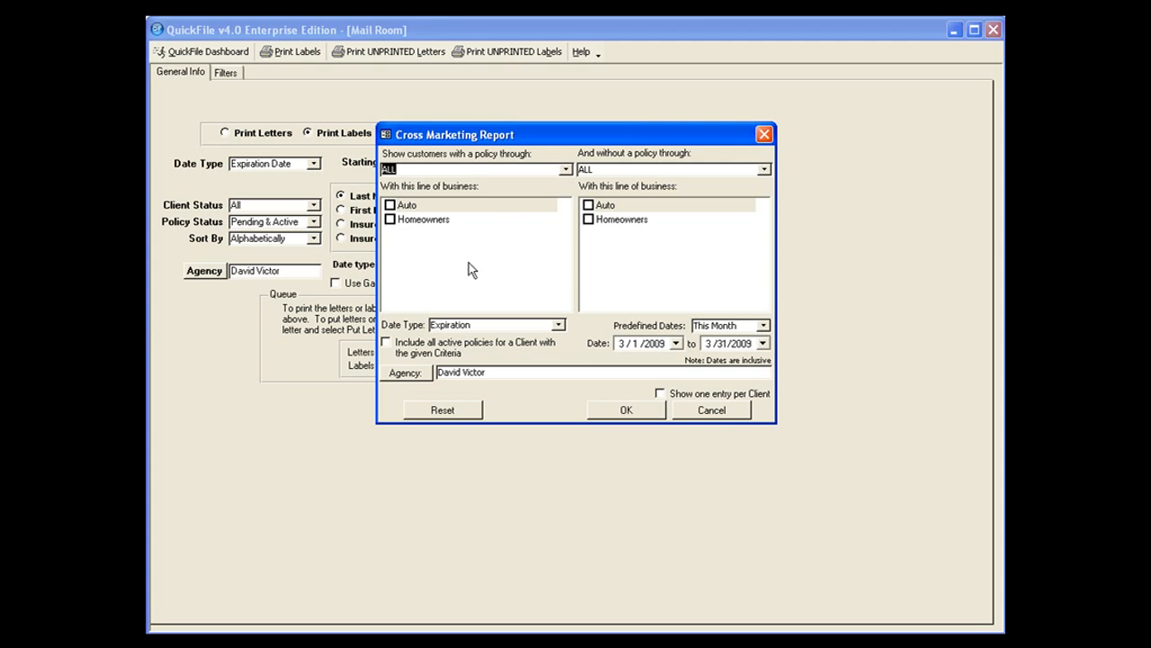
{"action": "left_click", "coordinate": [719, 415]}
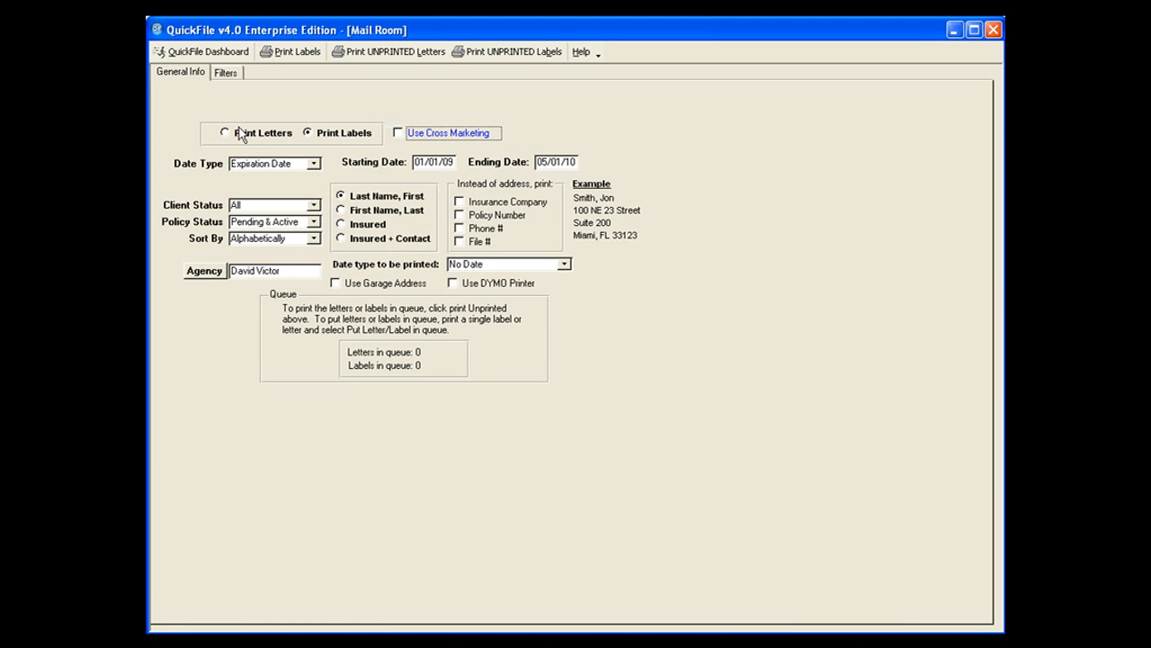
Switch to printing letters and set cross marketing criteria for customers with an Auto policy but without a Homeowners policy.
{"action": "left_click", "coordinate": [244, 134]}
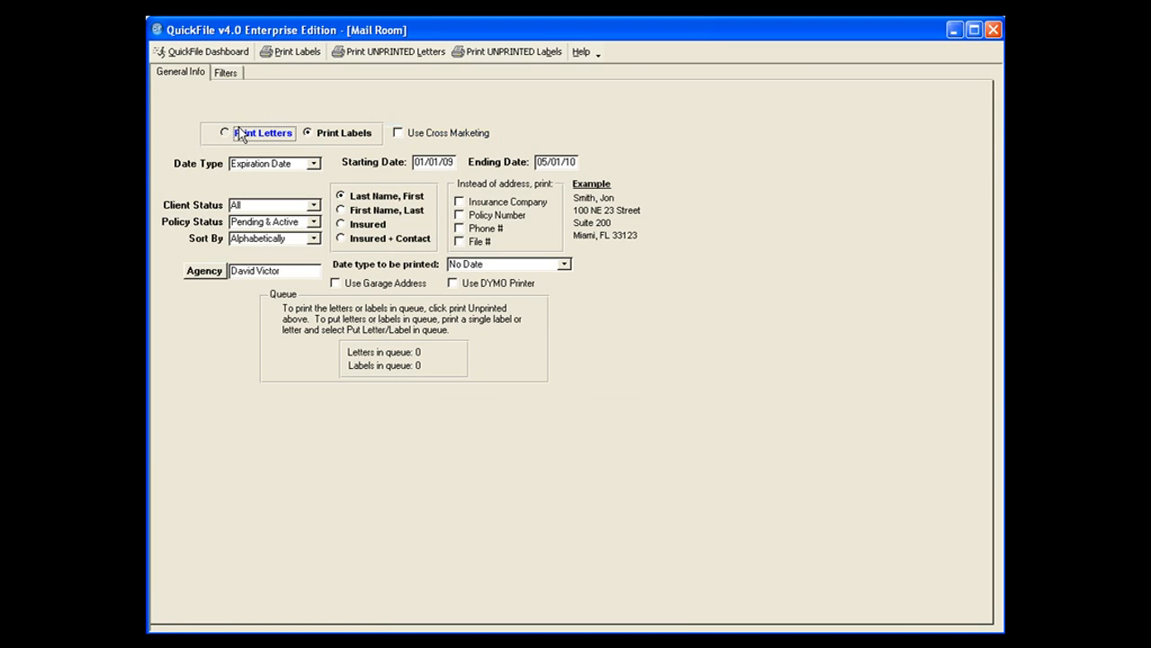
{"action": "left_click", "coordinate": [399, 134]}
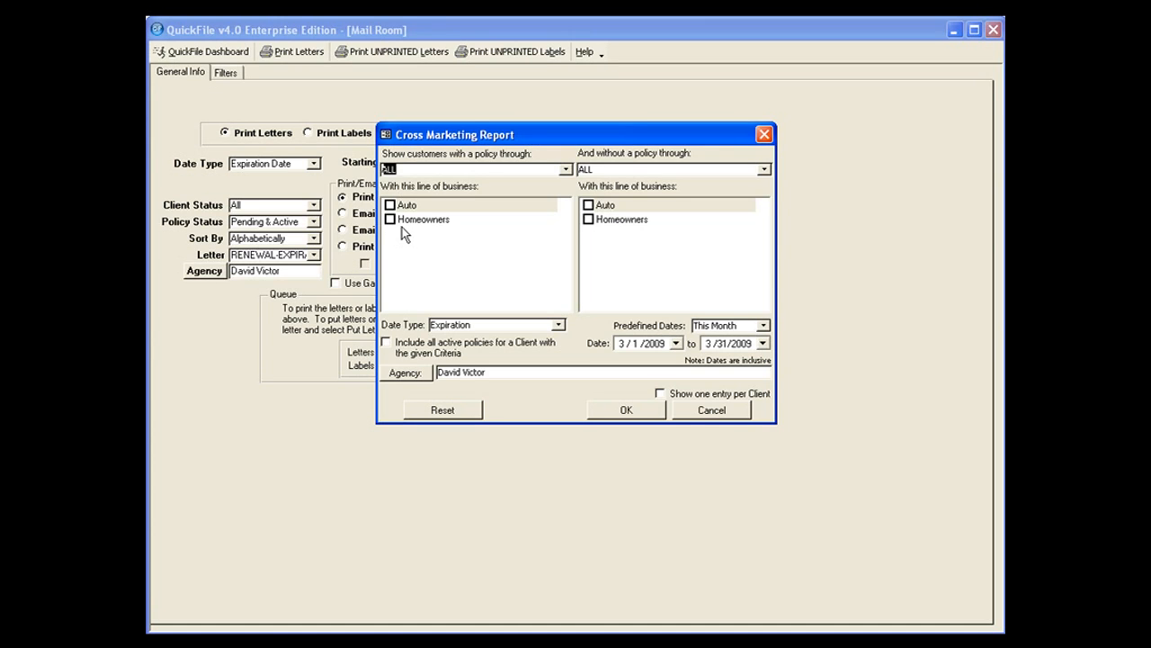
{"action": "left_click", "coordinate": [391, 205]}
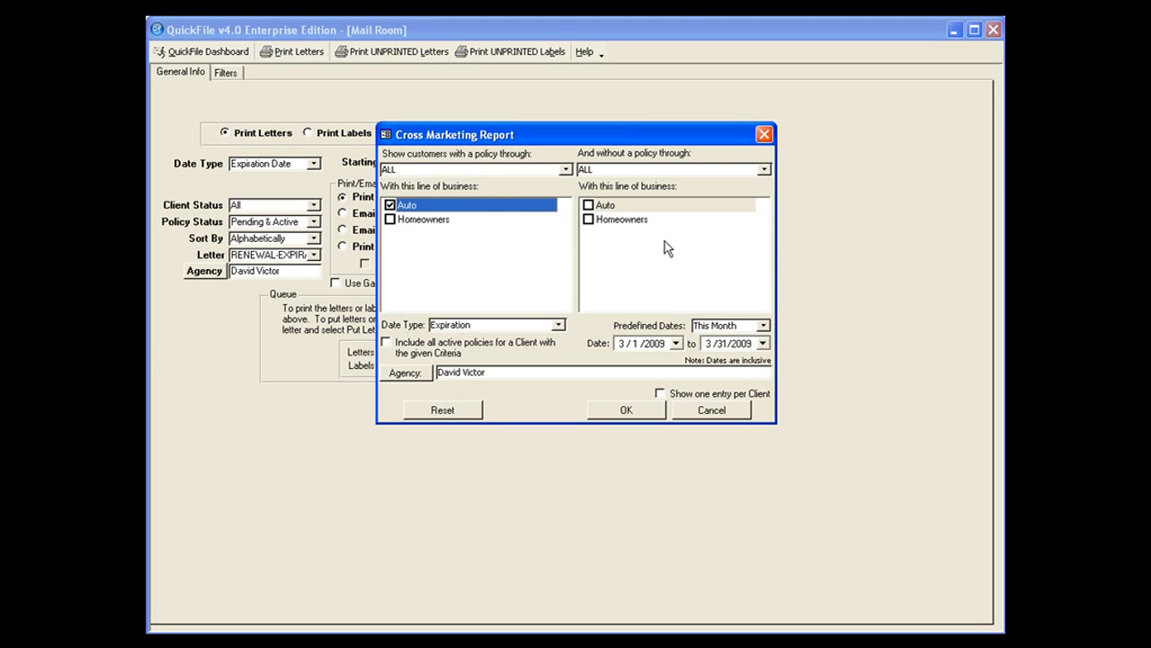
{"action": "left_click", "coordinate": [589, 219]}
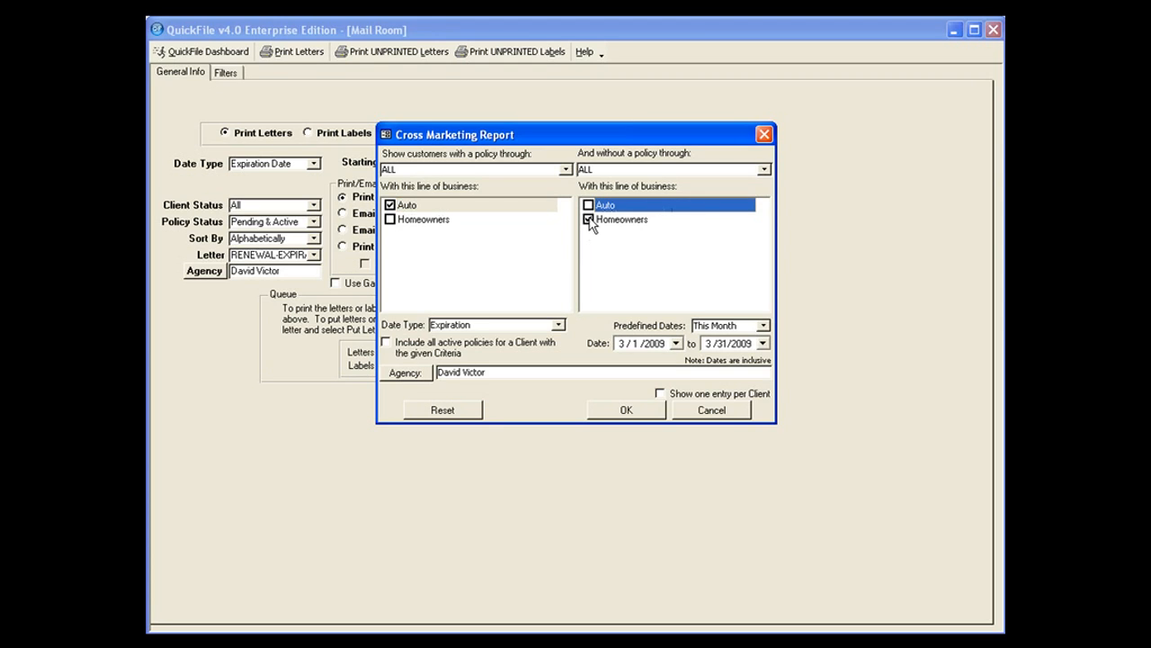
Review the date type and predefined date choices in the cross marketing criteria and accept the criteria.
{"action": "left_click", "coordinate": [557, 325]}
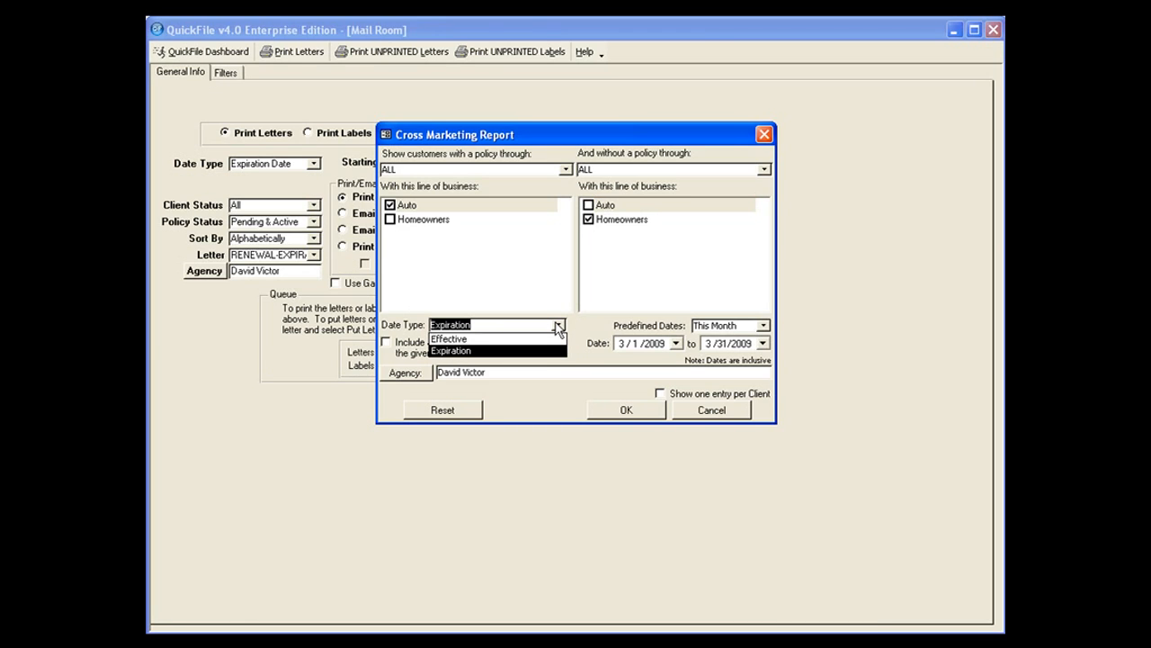
{"action": "left_click", "coordinate": [557, 325]}
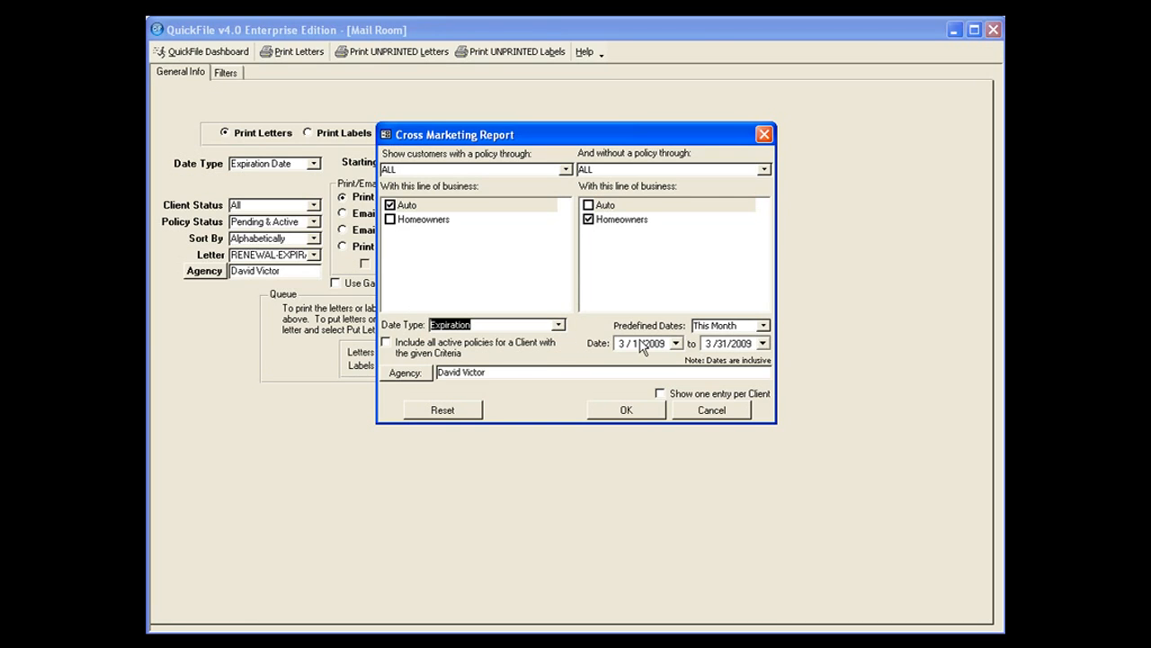
{"action": "left_click", "coordinate": [762, 325]}
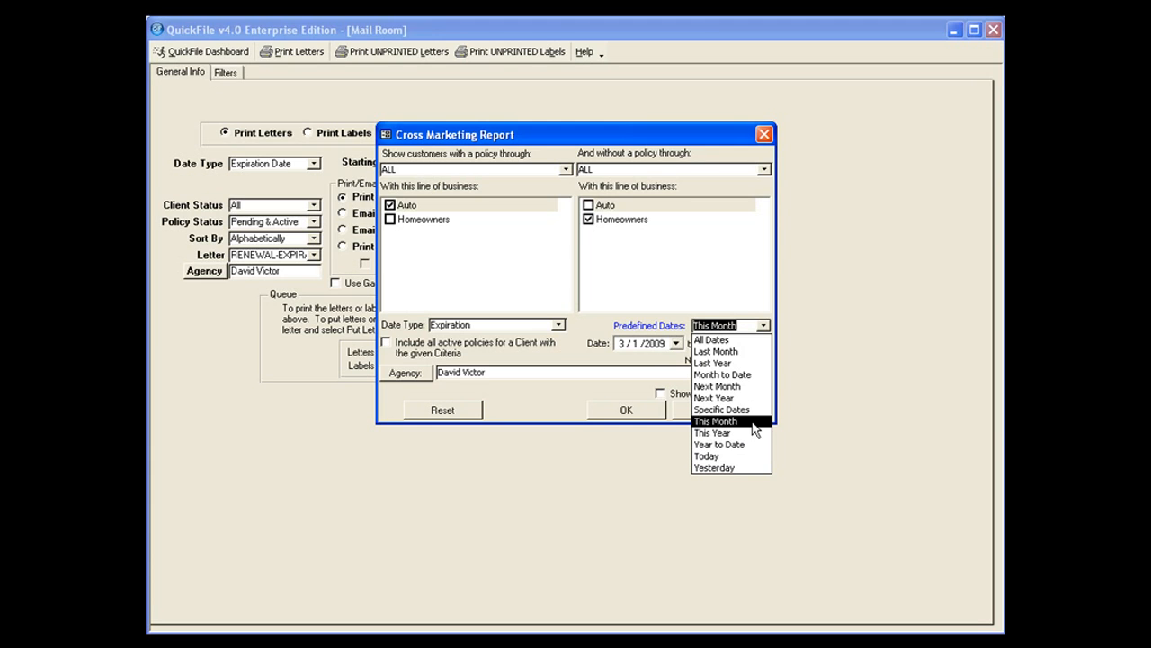
{"action": "left_click", "coordinate": [633, 366]}
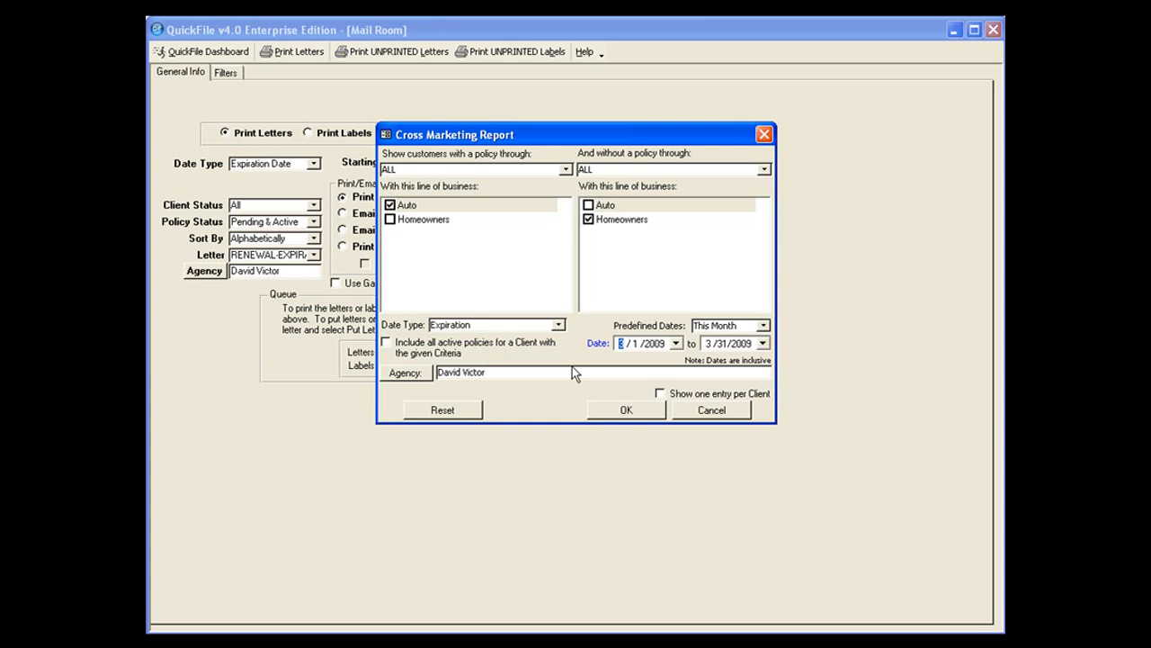
{"action": "left_click", "coordinate": [628, 411]}
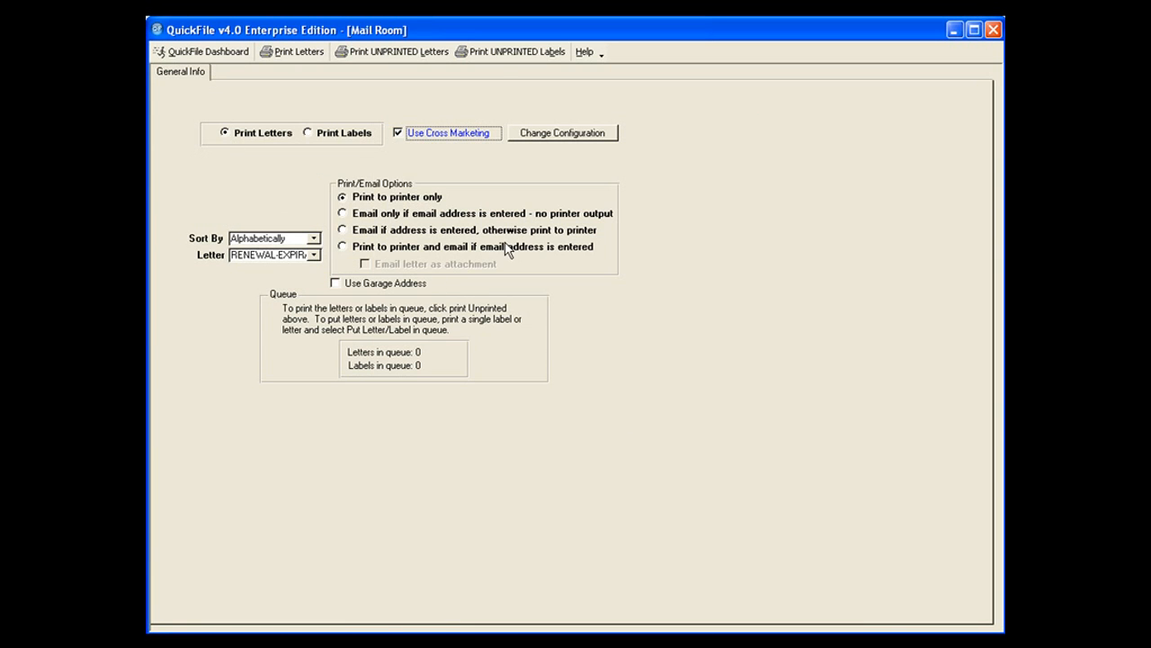
Choose the Cross Marketing.rtf letter, generate the letters, and enlarge the preview to read the first one.
{"action": "left_click", "coordinate": [313, 255]}
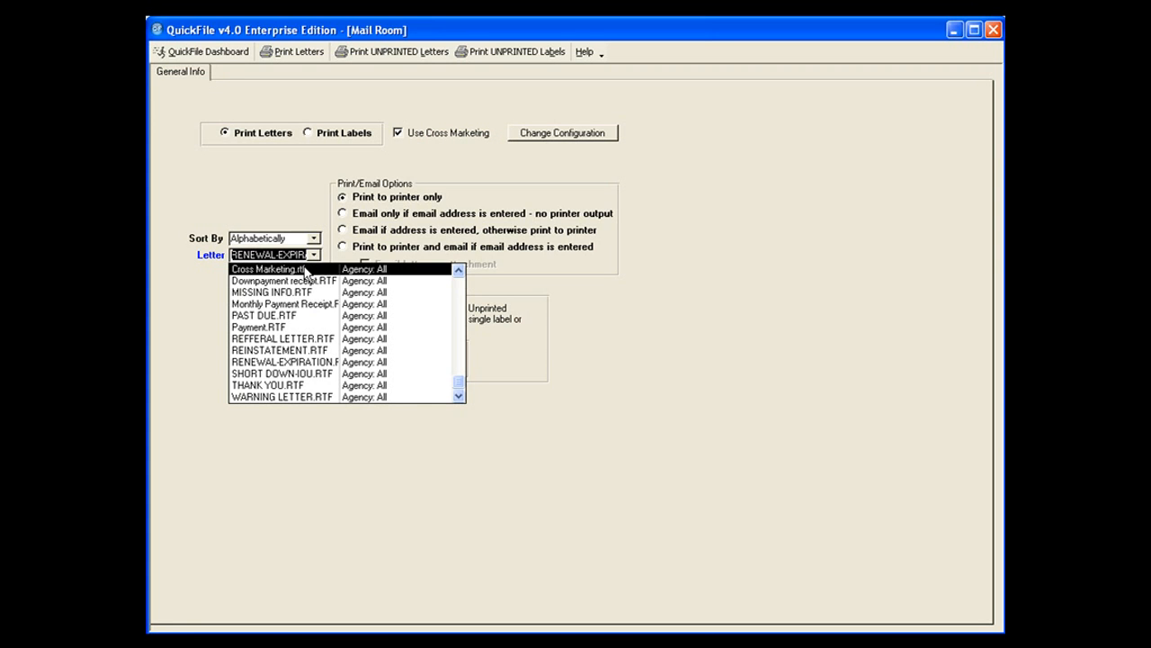
{"action": "left_click", "coordinate": [304, 269]}
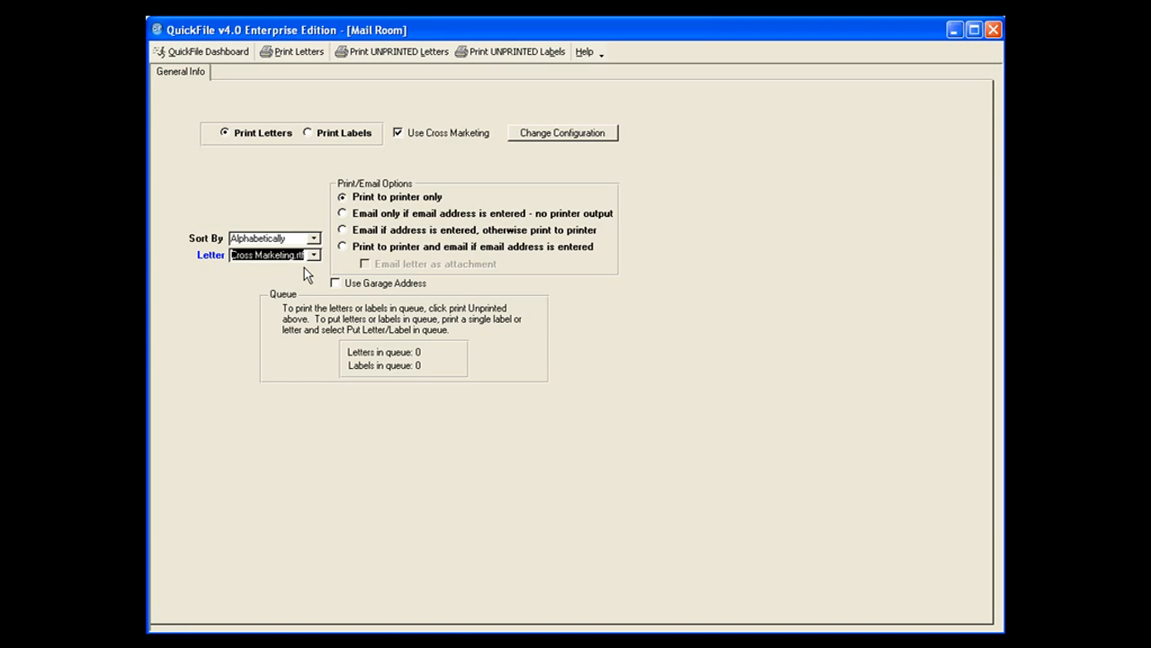
{"action": "left_click", "coordinate": [278, 51]}
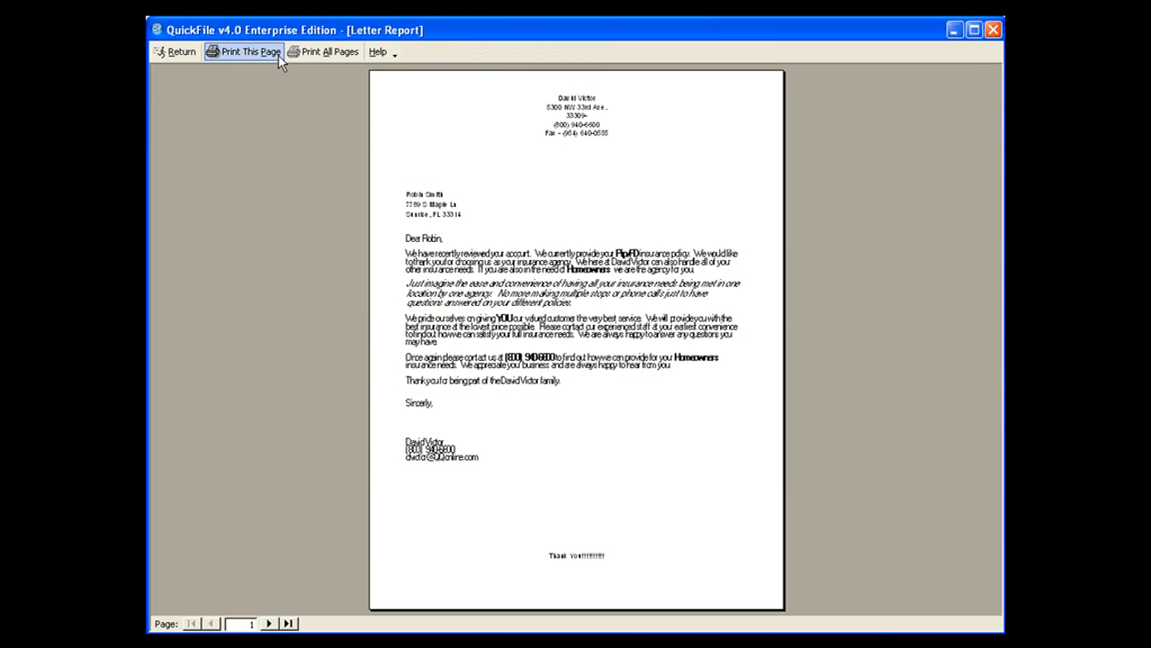
{"action": "left_click", "coordinate": [472, 190]}
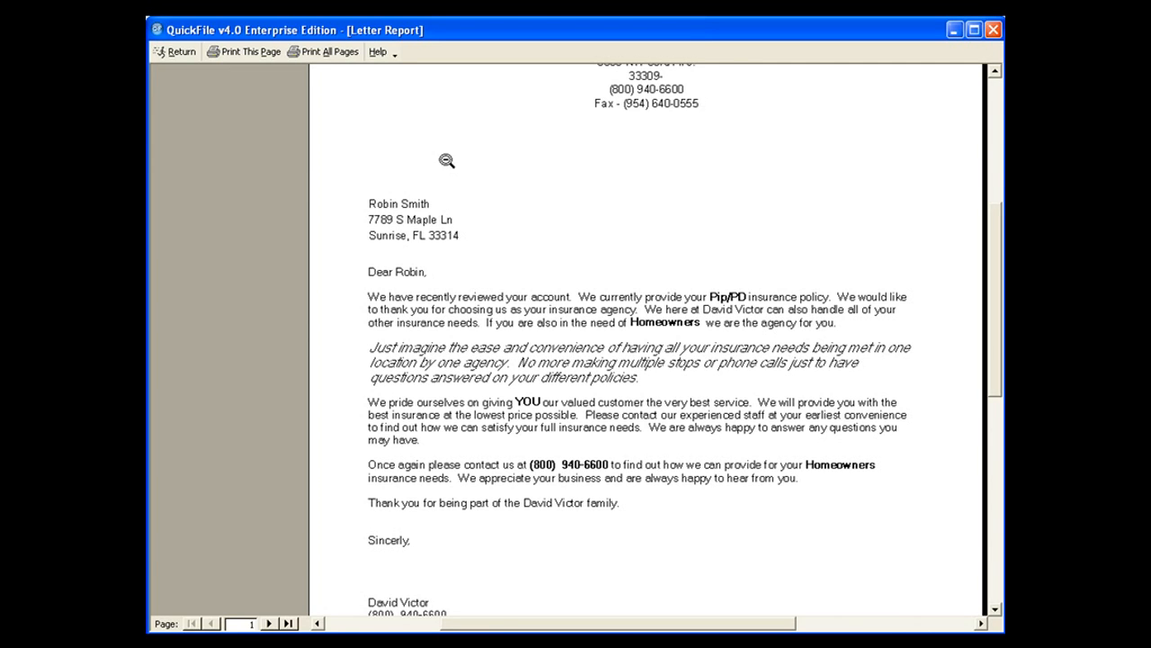
Leave the letter preview, return to the dashboard, and open QuickWord.
{"action": "left_click", "coordinate": [181, 55]}
{"action": "left_click", "coordinate": [644, 468]}
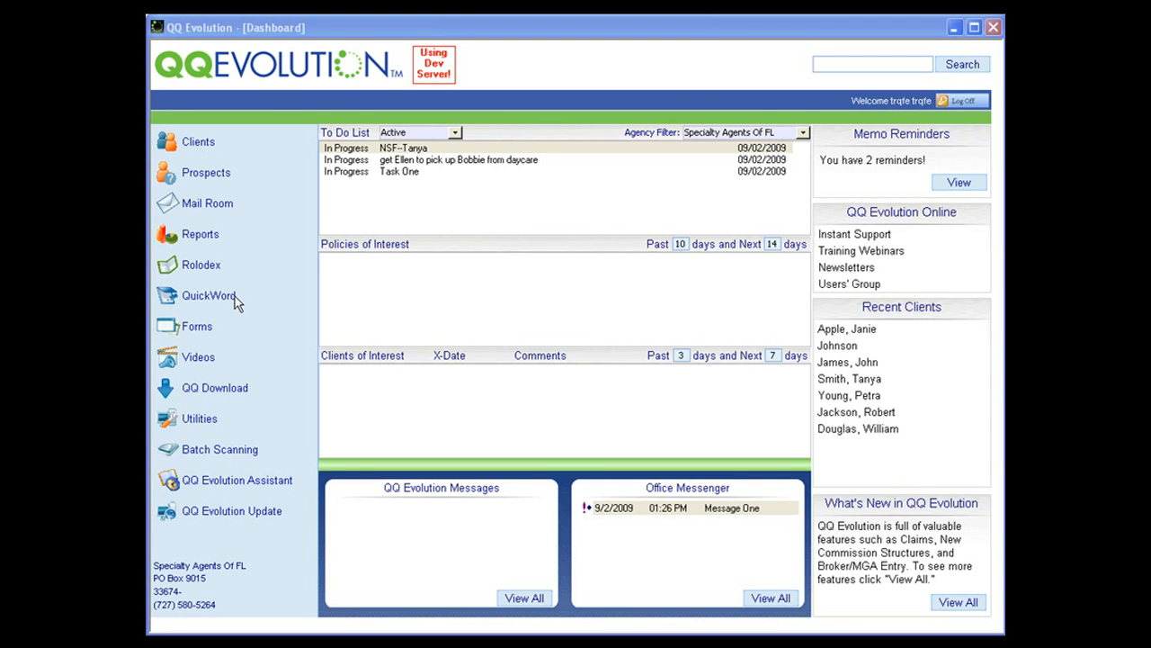
{"action": "left_click", "coordinate": [234, 296]}
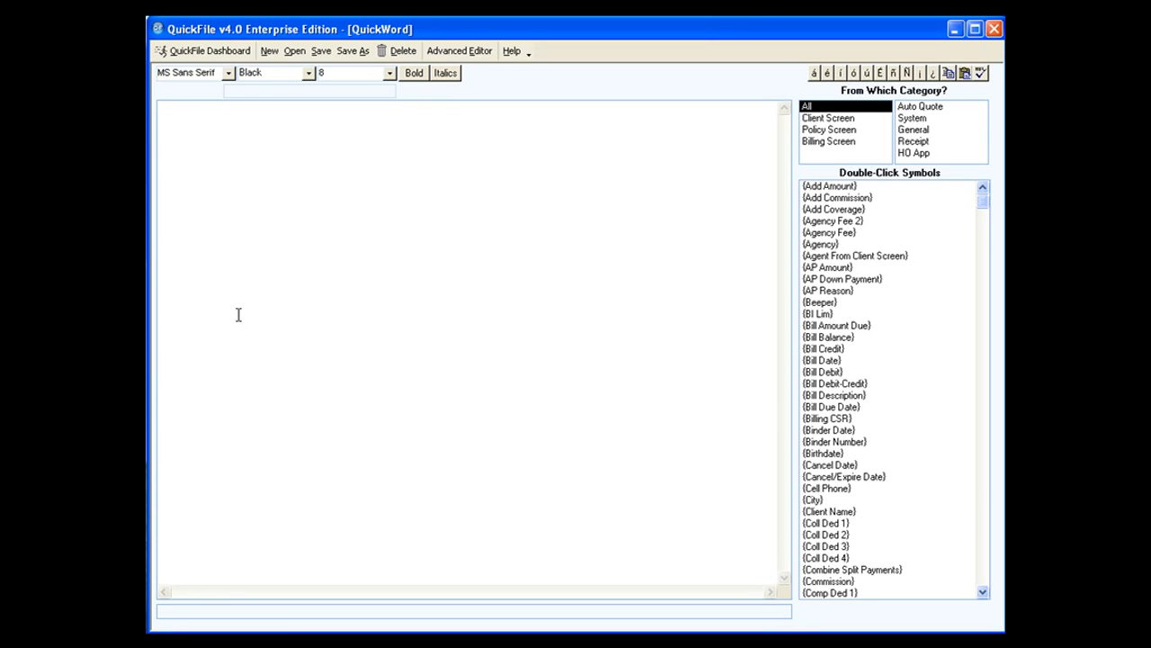
Set the font size to 11 and write the greeting "Dear Valued Customer," in the blank letter.
{"action": "left_click", "coordinate": [389, 74]}
{"action": "left_click", "coordinate": [311, 122]}
{"action": "type", "text": "Dear Valued Custo"}
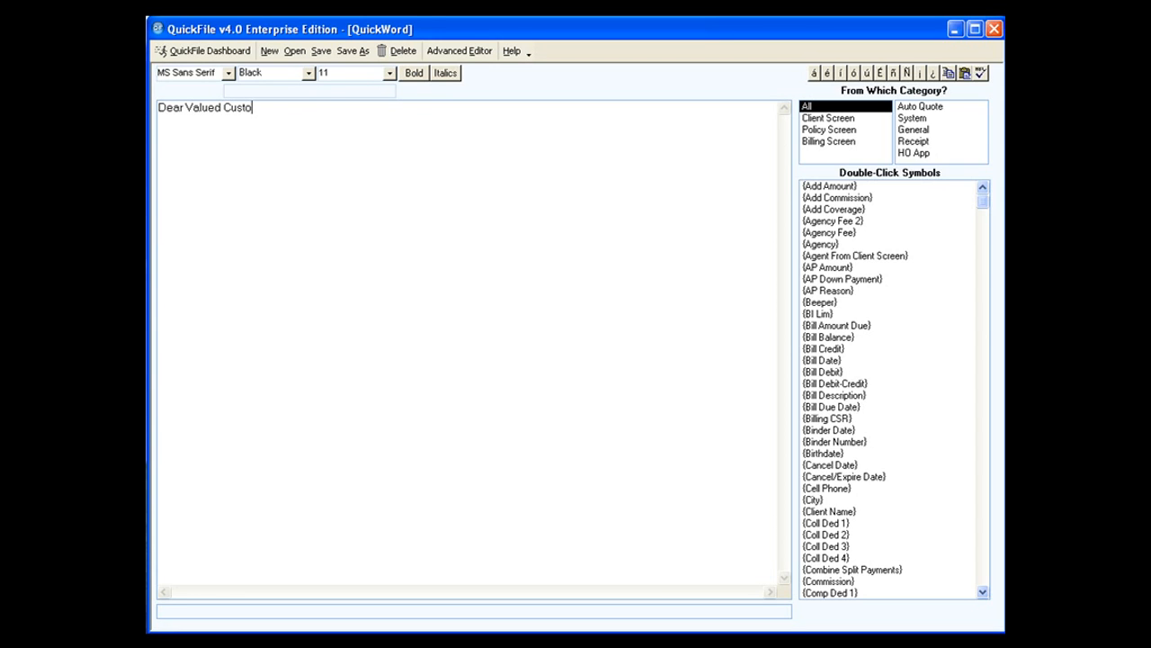
{"action": "type", "text": "mer,"}
Remove "Valued Customer," from the greeting, keeping only the word "Dear".
{"action": "key", "text": "BackSpace"}
{"action": "key", "text": "BackSpace"}
{"action": "key", "text": "BackSpace"}
{"action": "key", "text": "BackSpace"}
{"action": "key", "text": "BackSpace"}
{"action": "key", "text": "BackSpace"}
{"action": "key", "text": "BackSpace"}
{"action": "key", "text": "BackSpace"}
{"action": "key", "text": "BackSpace"}
{"action": "key", "text": "BackSpace"}
{"action": "key", "text": "BackSpace"}
{"action": "key", "text": "BackSpace"}
{"action": "key", "text": "BackSpace"}
{"action": "key", "text": "BackSpace"}
{"action": "key", "text": "BackSpace"}
{"action": "key", "text": "BackSpace"}
Look through the symbols in the Client Screen, HO App, Auto Quote, System, Policy Screen and All categories.
{"action": "left_click", "coordinate": [831, 121]}
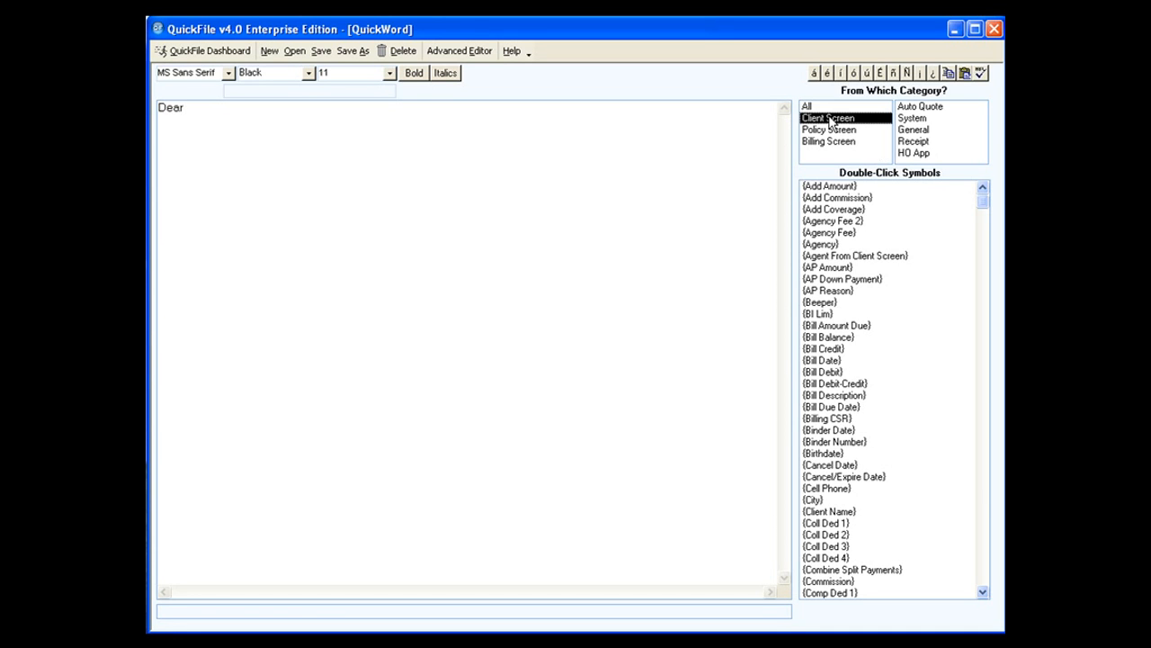
{"action": "left_click", "coordinate": [923, 155]}
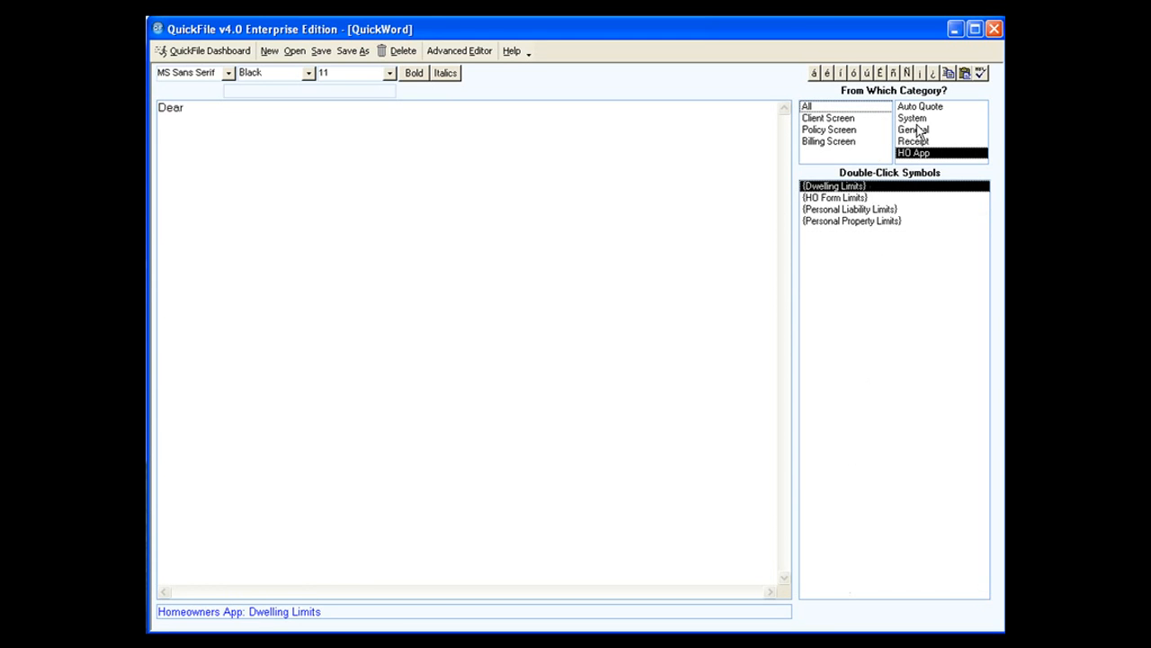
{"action": "left_click", "coordinate": [919, 108]}
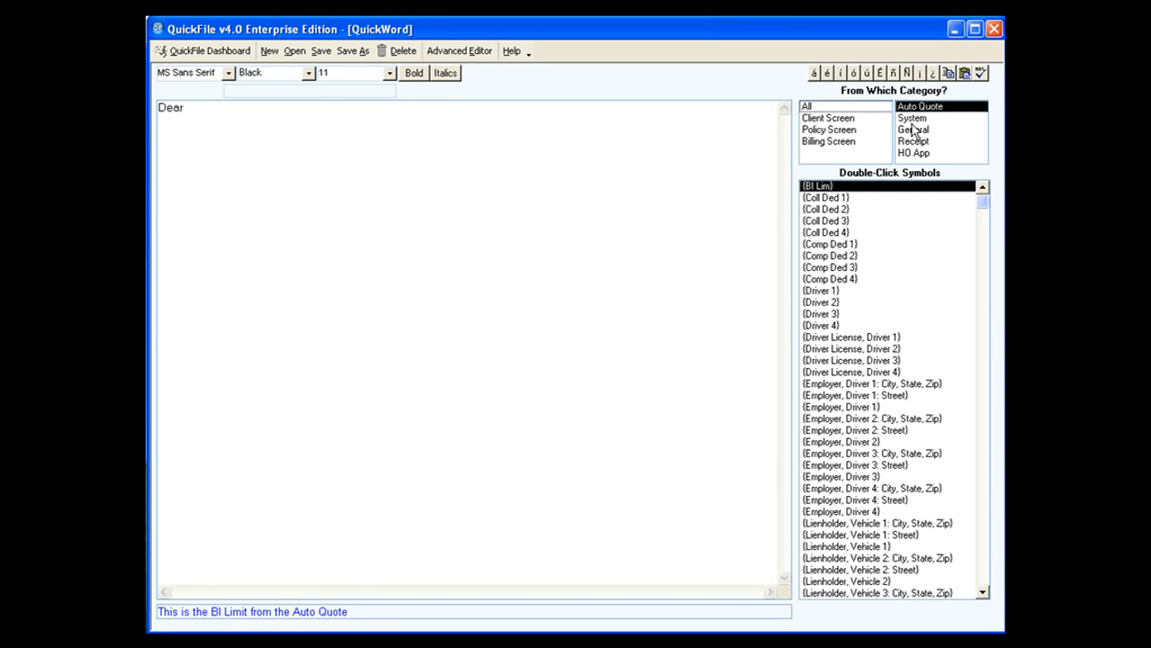
{"action": "left_click", "coordinate": [912, 118]}
{"action": "left_click", "coordinate": [853, 132]}
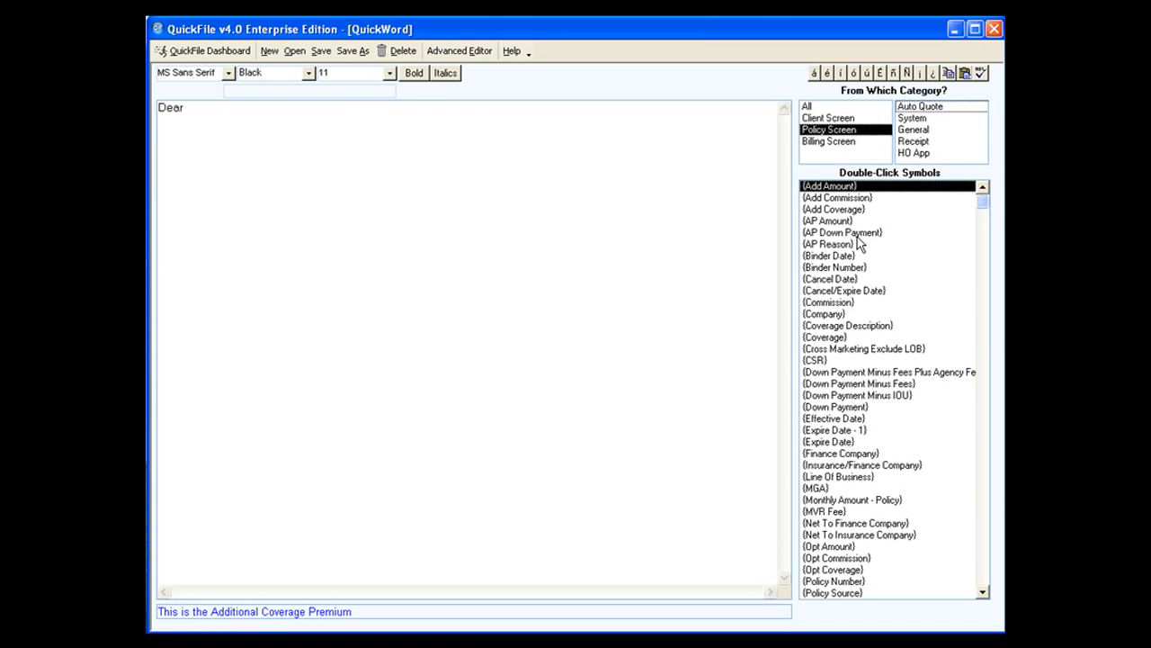
{"action": "left_click", "coordinate": [809, 107]}
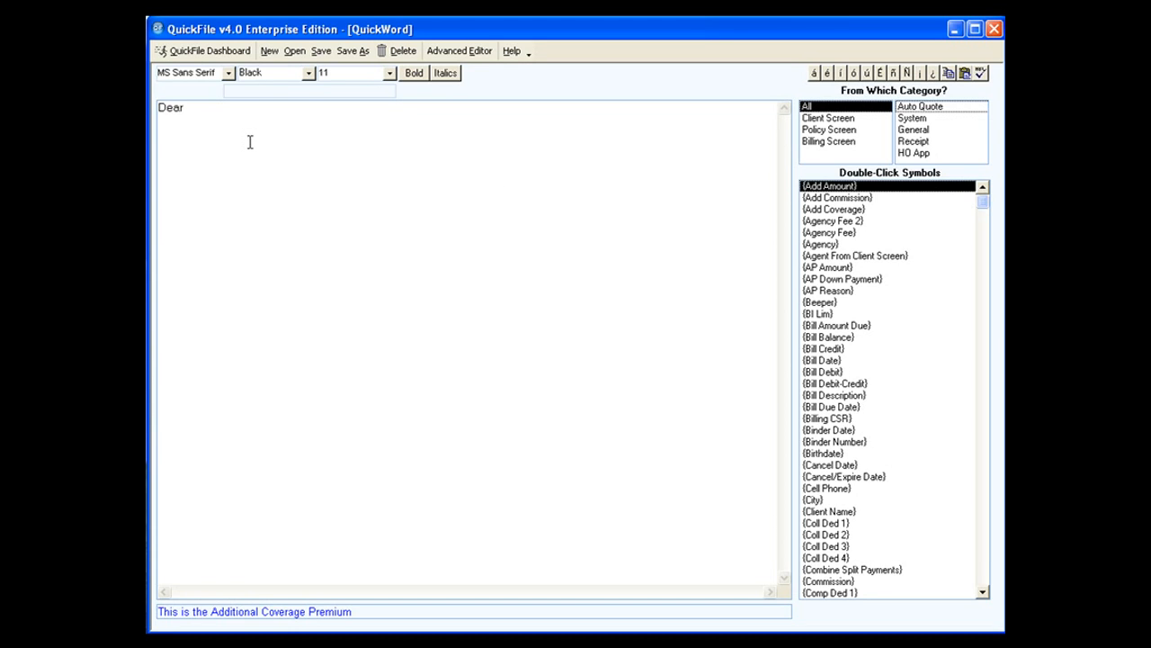
Insert the {First Name} symbol from the Client Screen category after "Dear", followed by a comma.
{"action": "left_click", "coordinate": [216, 112]}
{"action": "left_click", "coordinate": [835, 122]}
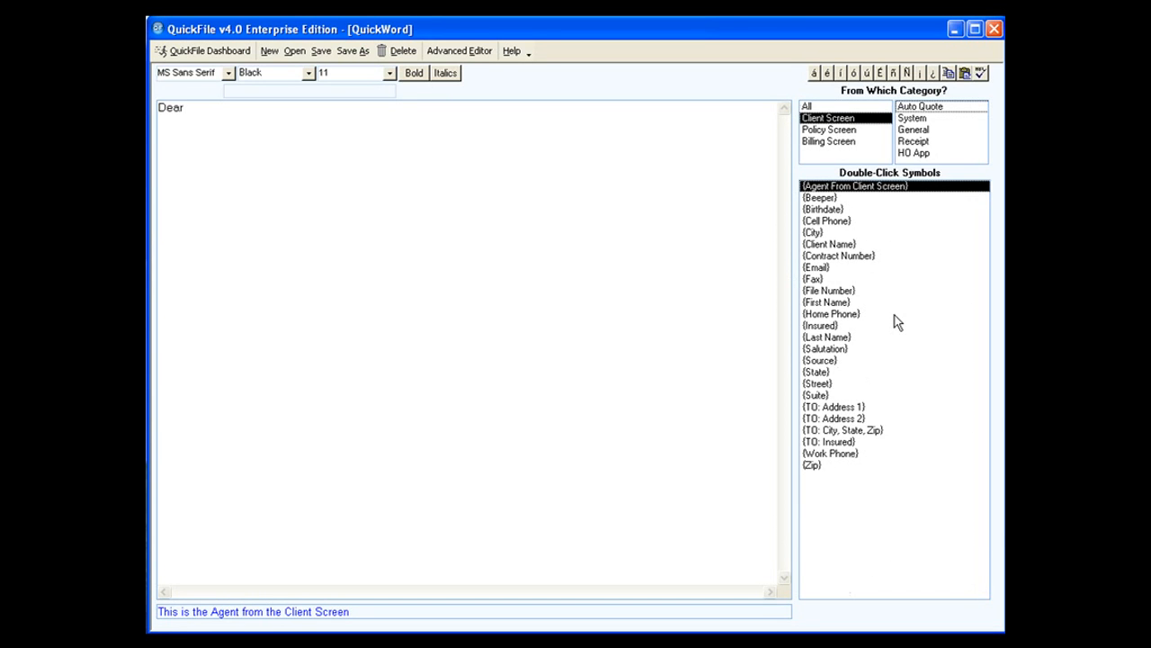
{"action": "double_click", "coordinate": [828, 303]}
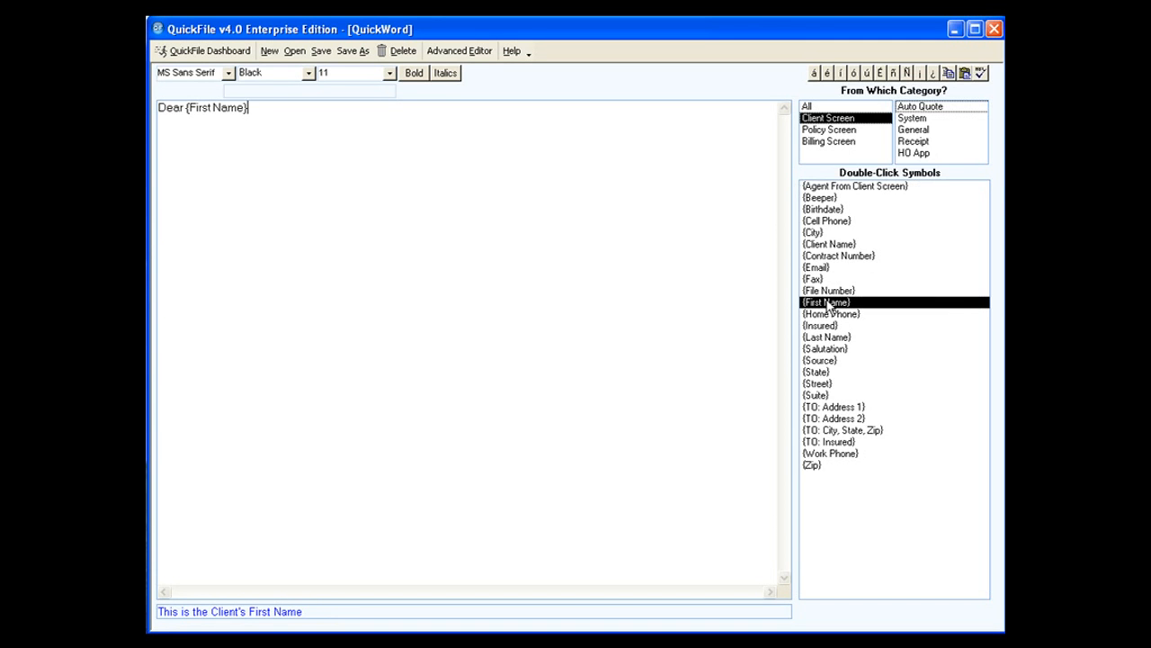
{"action": "type", "text": ","}
Replace the {First Name} symbol and comma after "Dear" with the {Salutation} symbol.
{"action": "key", "text": "BackSpace"}
{"action": "key", "text": "BackSpace"}
{"action": "key", "text": "BackSpace"}
{"action": "key", "text": "BackSpace"}
{"action": "key", "text": "BackSpace"}
{"action": "key", "text": "BackSpace"}
{"action": "key", "text": "BackSpace"}
{"action": "key", "text": "BackSpace"}
{"action": "key", "text": "BackSpace"}
{"action": "key", "text": "BackSpace"}
{"action": "key", "text": "BackSpace"}
{"action": "key", "text": "BackSpace"}
{"action": "key", "text": "BackSpace"}
{"action": "key", "text": "BackSpace"}
{"action": "left_click", "coordinate": [837, 350]}
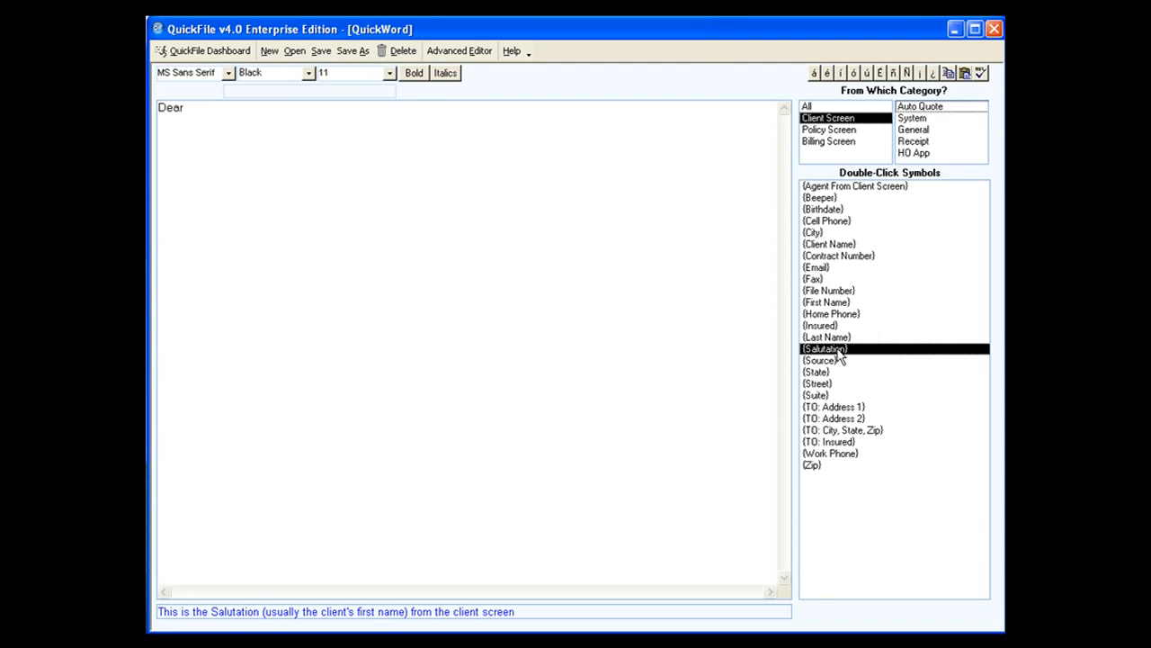
{"action": "double_click", "coordinate": [838, 351]}
{"action": "type", "text": ","}
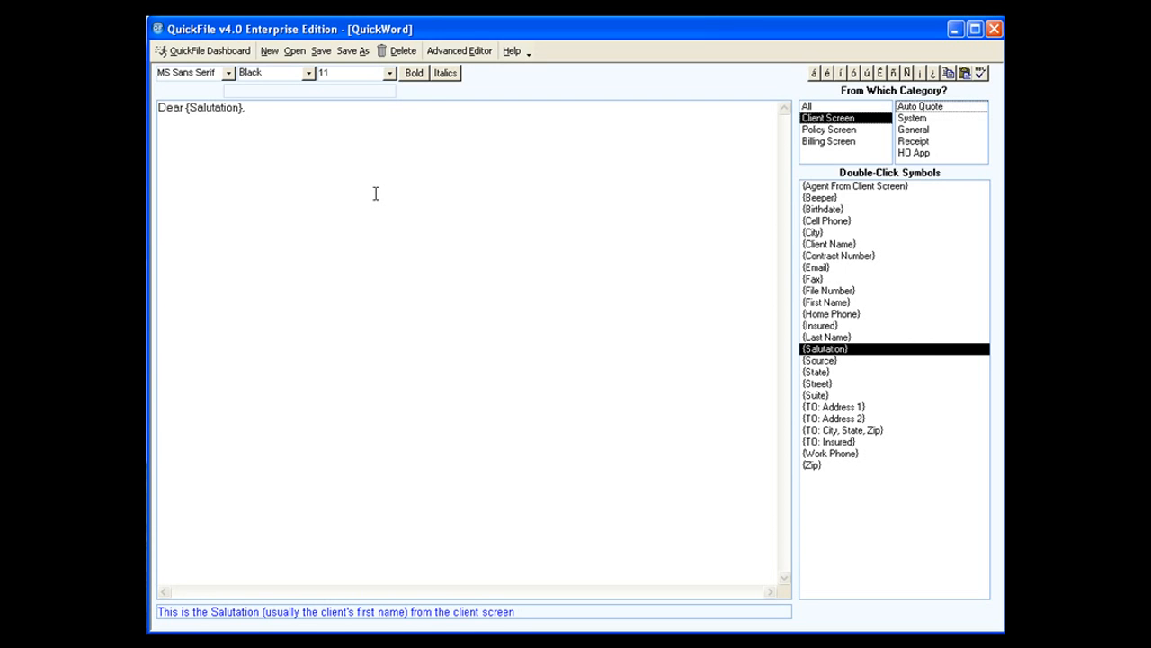
{"action": "key", "text": "BackSpace"}
{"action": "key", "text": "BackSpace"}
Examine the descriptions of the {Cell Phone}, {First Name}, {Bill Due Date} and {AP Reason} symbols.
{"action": "left_click", "coordinate": [809, 221]}
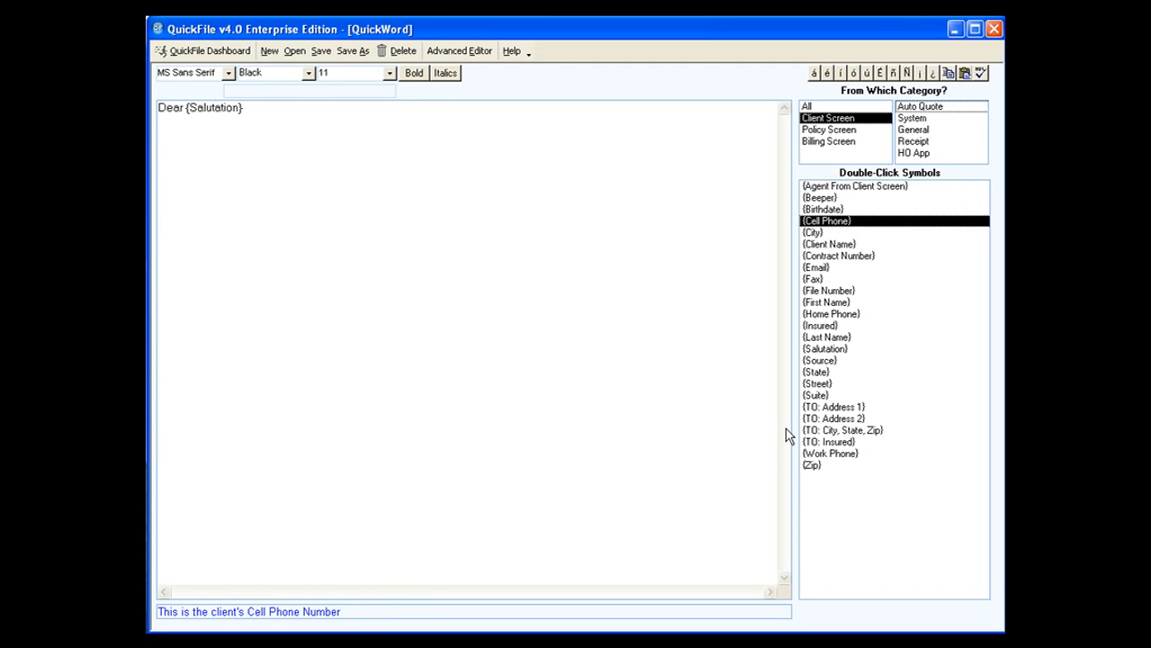
{"action": "left_click", "coordinate": [837, 303]}
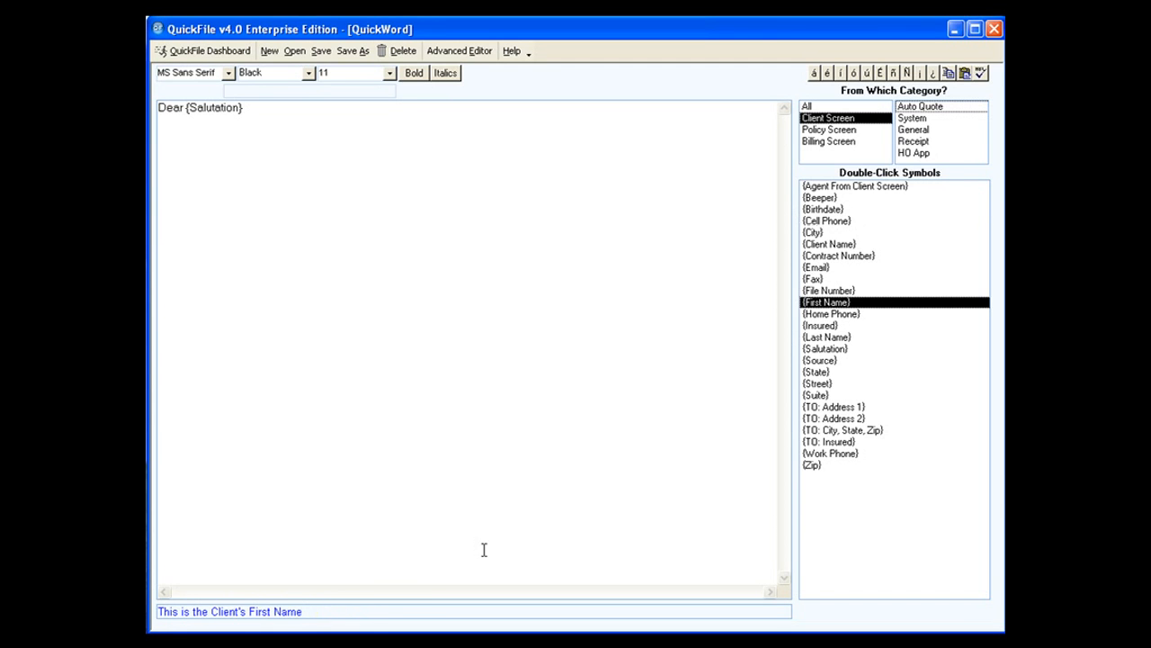
{"action": "left_click", "coordinate": [816, 106]}
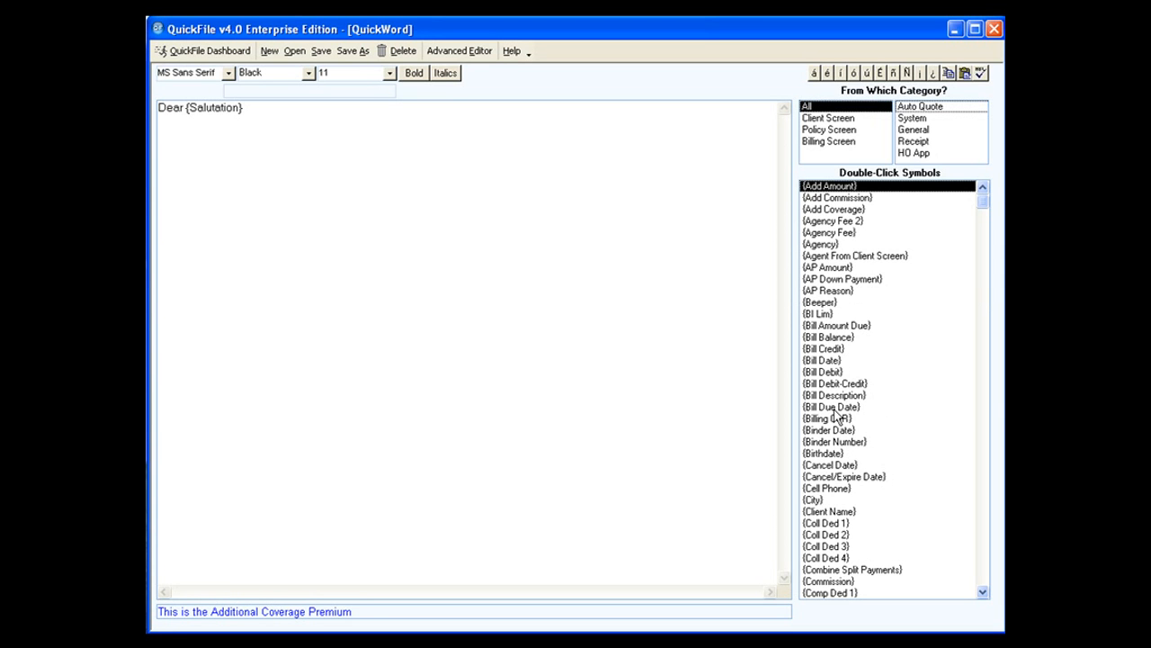
{"action": "left_click", "coordinate": [830, 408]}
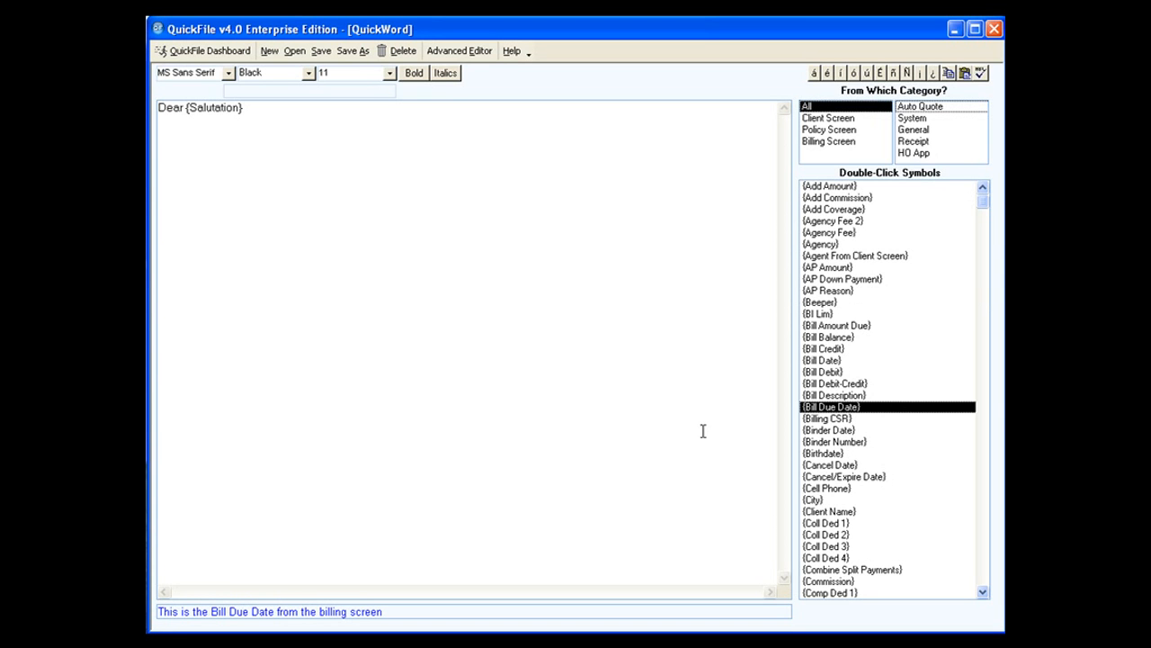
{"action": "left_click", "coordinate": [844, 293]}
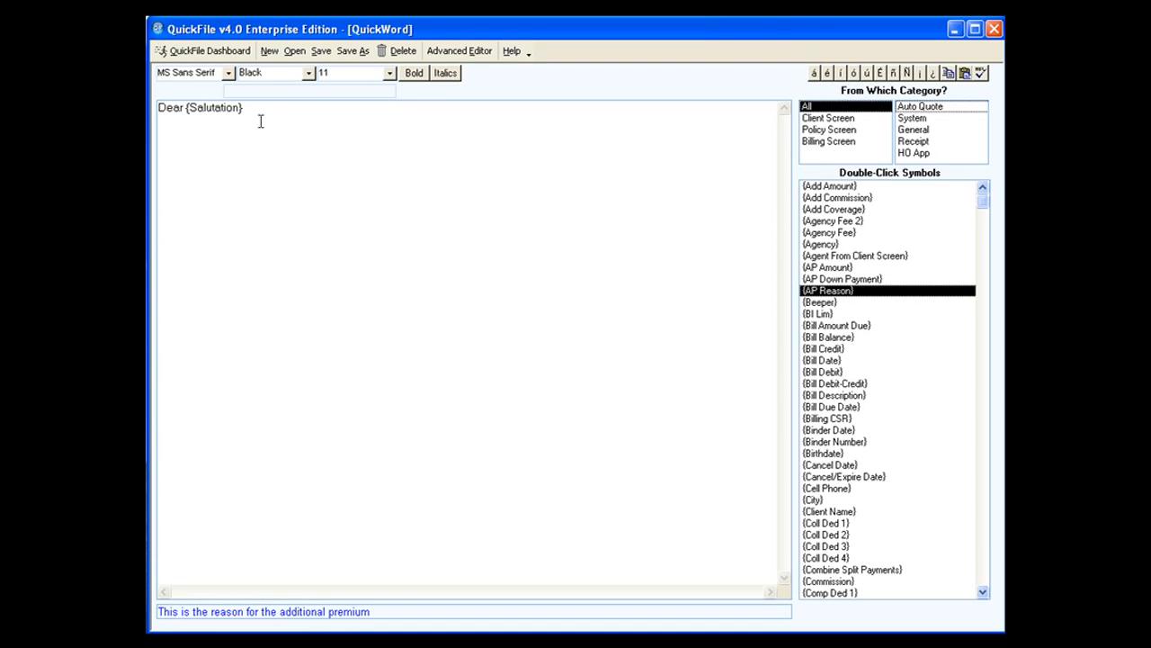
Clear the draft letter text and open the English letter Cross Marketing.rtf without saving the changes.
{"action": "left_click_drag", "start_coordinate": [245, 108], "coordinate": [158, 108]}
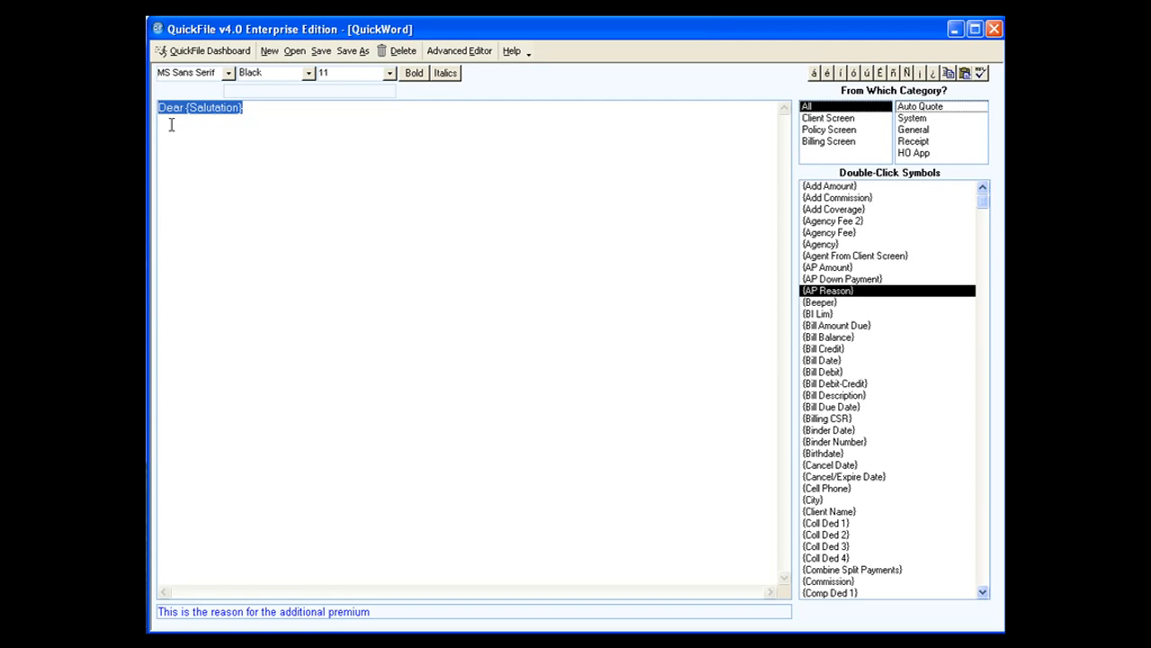
{"action": "key", "text": "Delete"}
{"action": "left_click", "coordinate": [296, 52]}
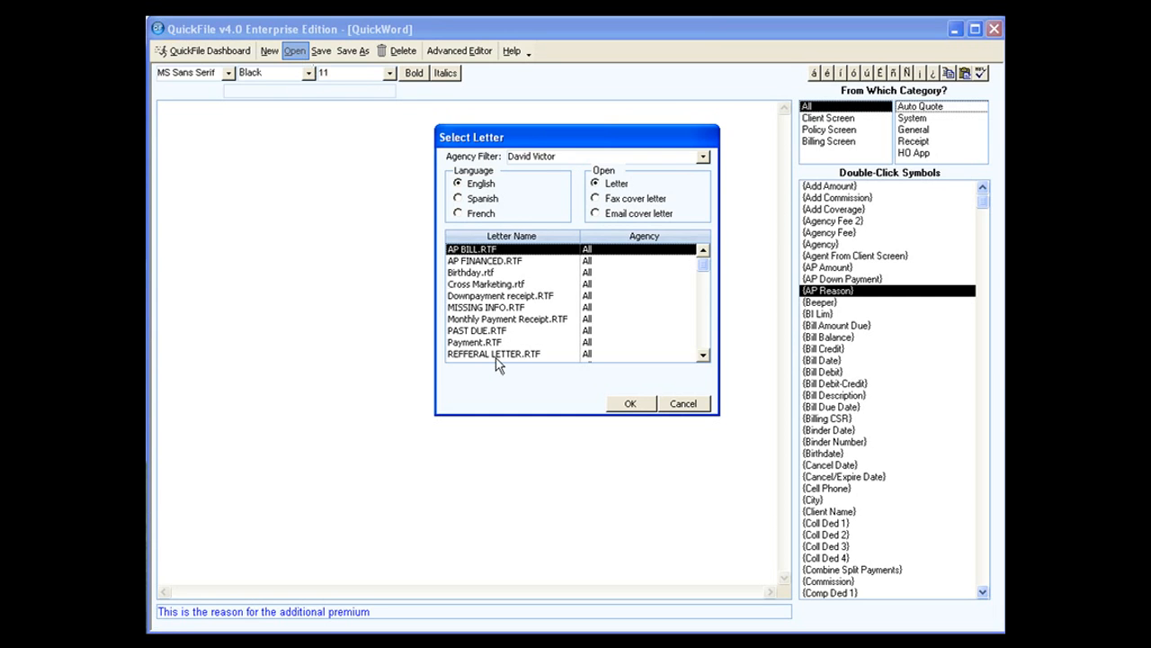
{"action": "left_click", "coordinate": [704, 354]}
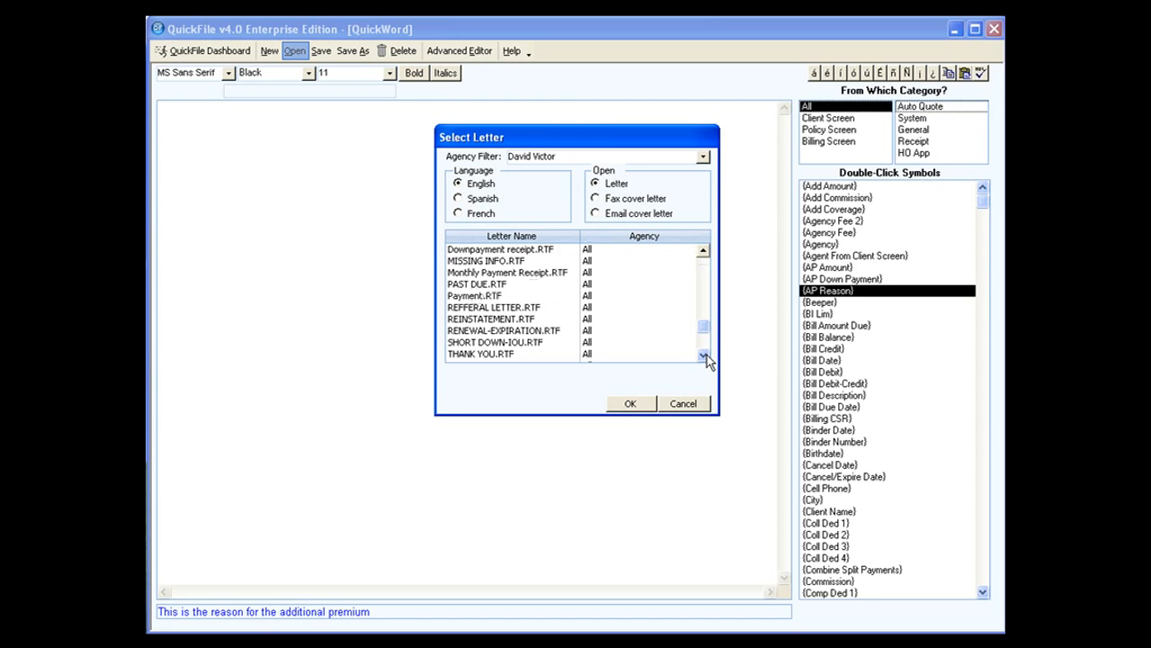
{"action": "left_click", "coordinate": [703, 252]}
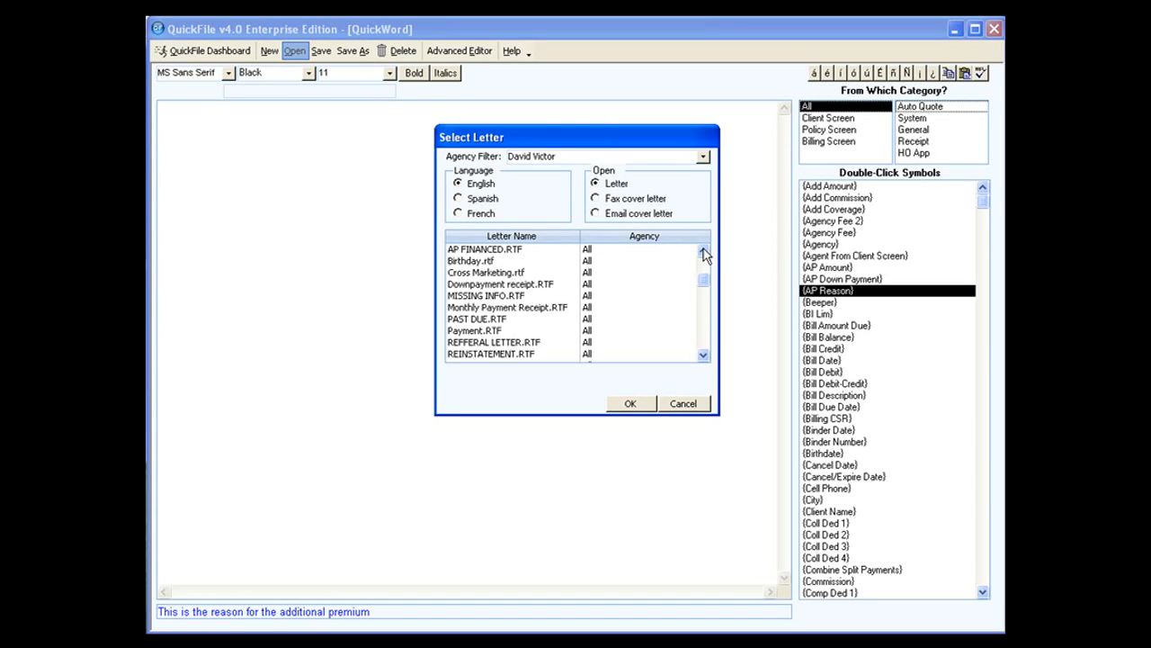
{"action": "double_click", "coordinate": [483, 274]}
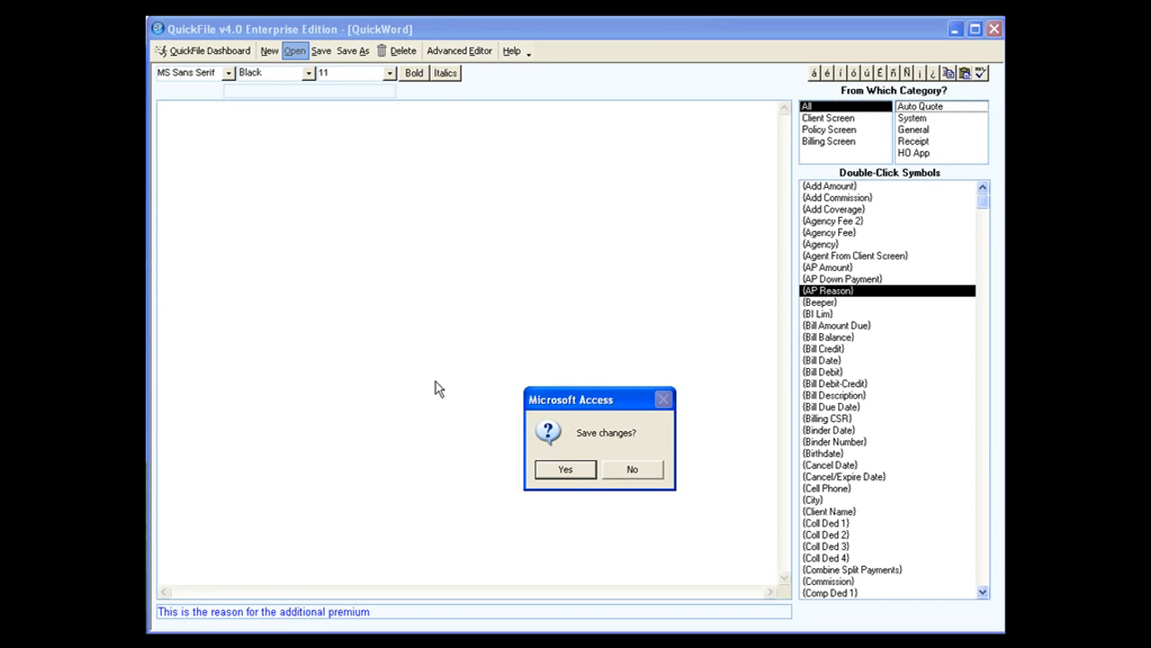
{"action": "left_click", "coordinate": [629, 470]}
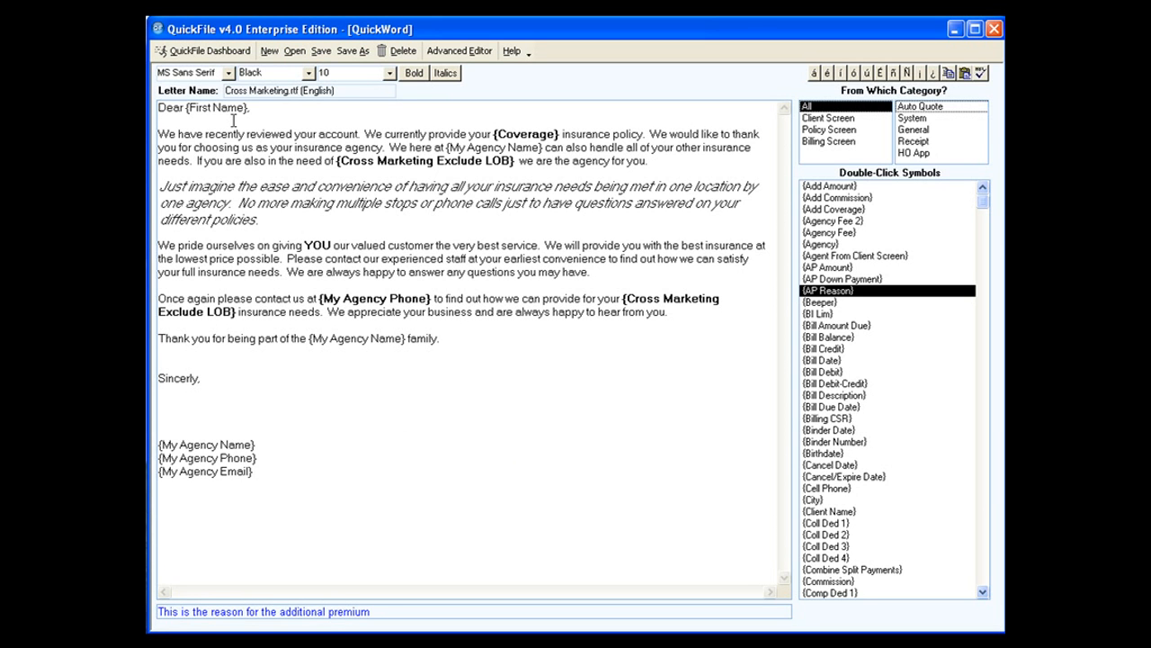
Look over the {Coverage}, {My Agency Name} and {My Agency Phone} symbols in the letter and the available fonts.
{"action": "left_click", "coordinate": [522, 133]}
{"action": "left_click", "coordinate": [378, 337]}
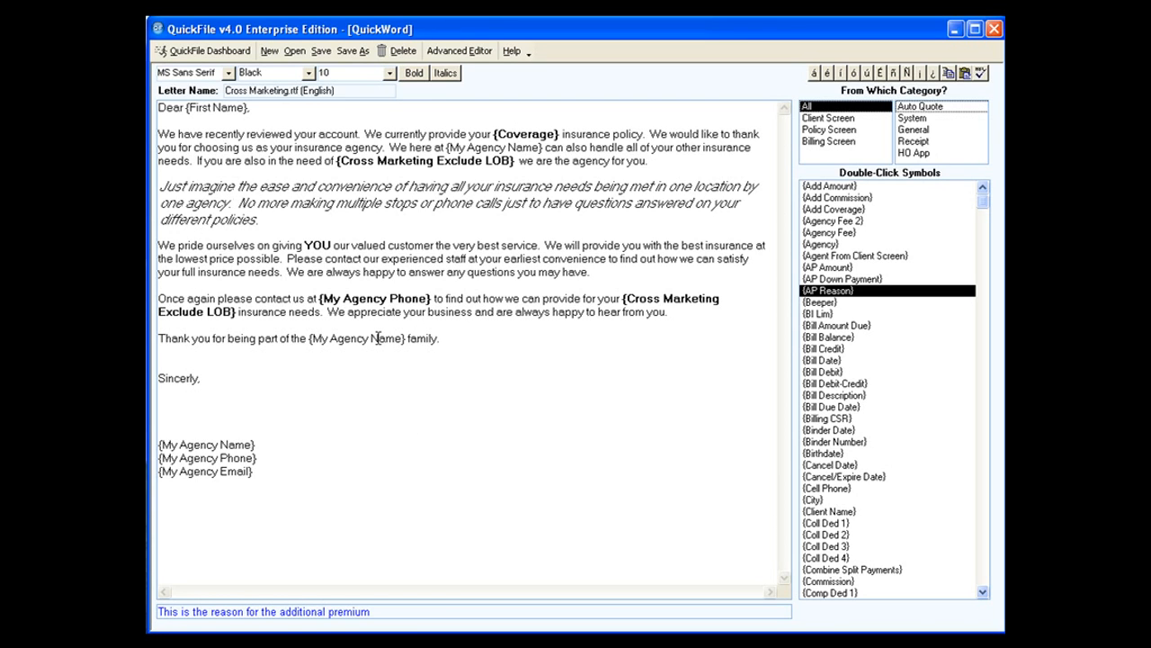
{"action": "left_click", "coordinate": [414, 297]}
{"action": "left_click", "coordinate": [229, 74]}
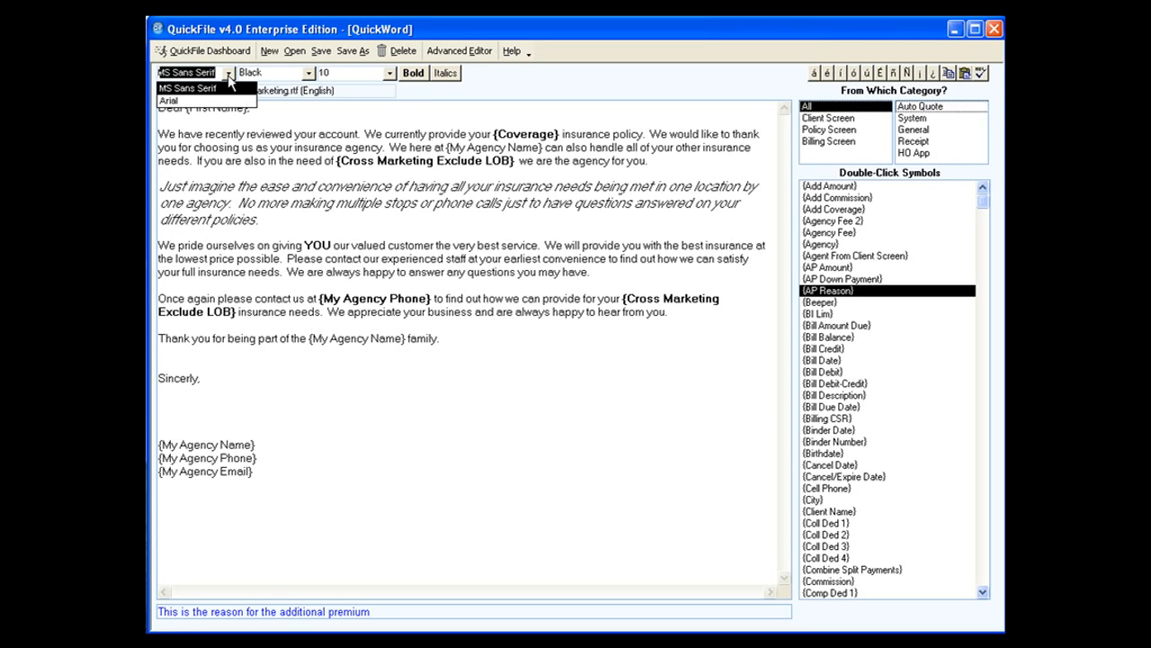
{"action": "left_click", "coordinate": [229, 76]}
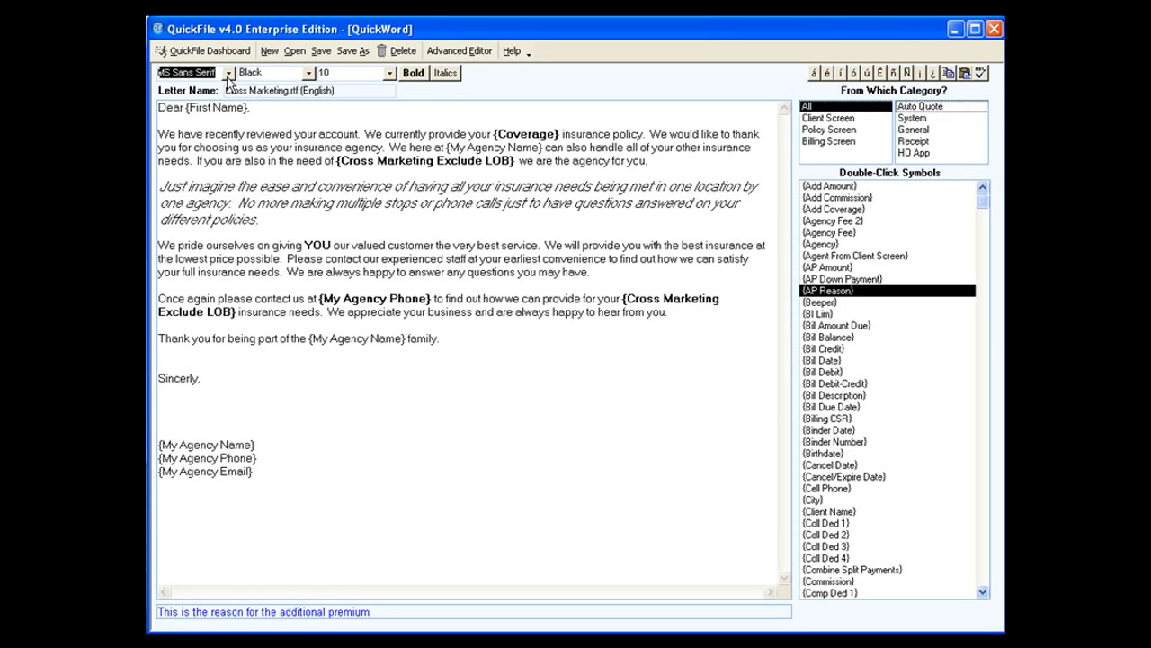
Colour the word "reviewed" red in the letter's first paragraph.
{"action": "left_click", "coordinate": [248, 134]}
{"action": "left_click_drag", "start_coordinate": [253, 133], "coordinate": [293, 133]}
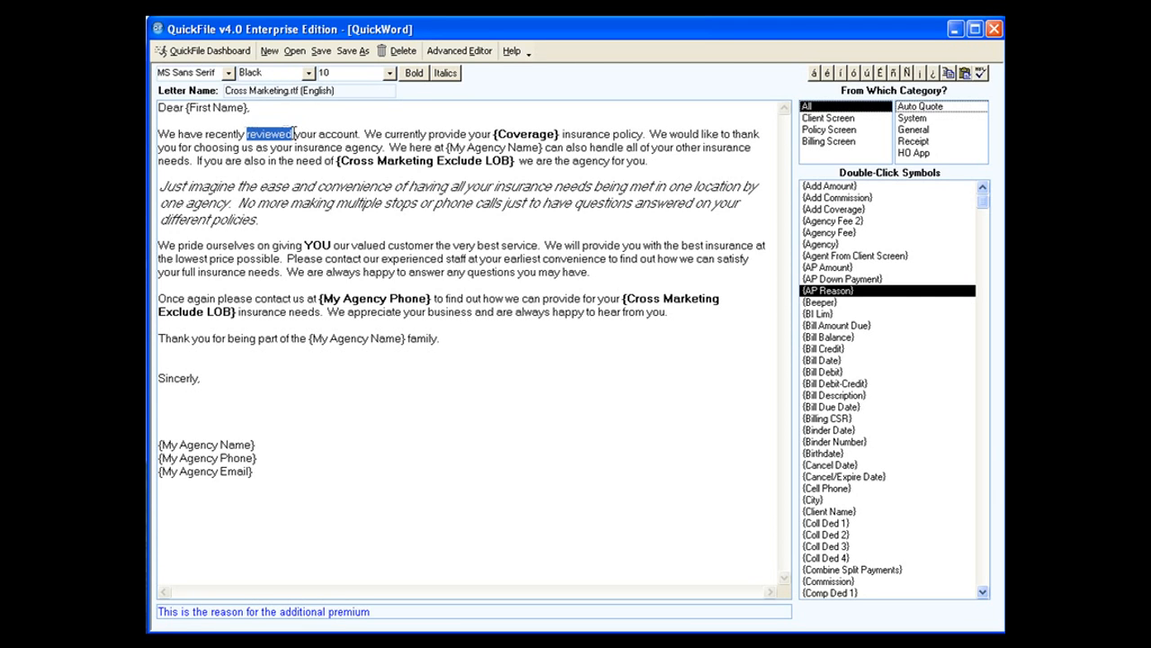
{"action": "left_click", "coordinate": [309, 74]}
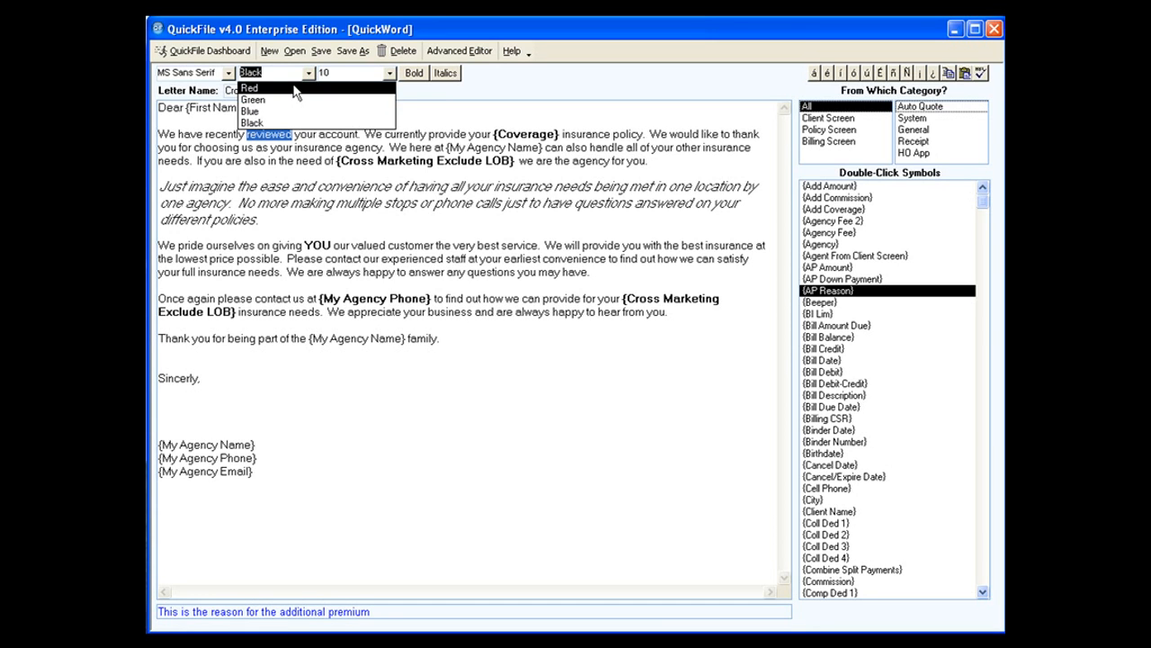
{"action": "left_click", "coordinate": [297, 88]}
{"action": "left_click", "coordinate": [338, 108]}
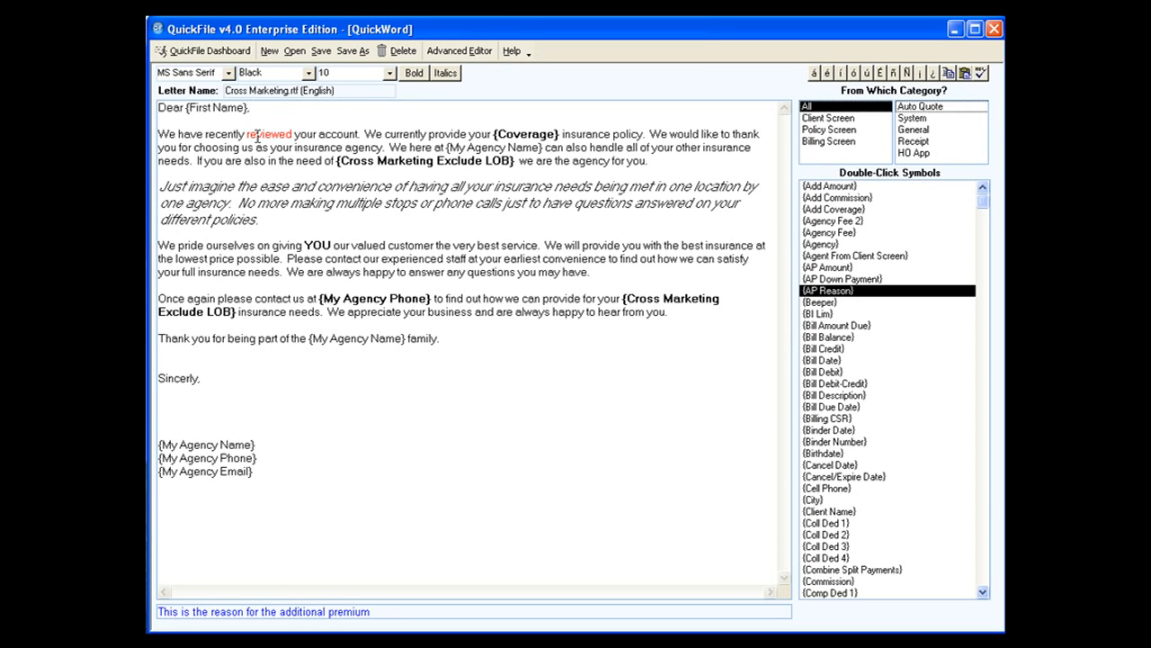
Set the font size of "reviewed your account" in the first paragraph to 13.
{"action": "left_click_drag", "start_coordinate": [248, 134], "coordinate": [359, 135]}
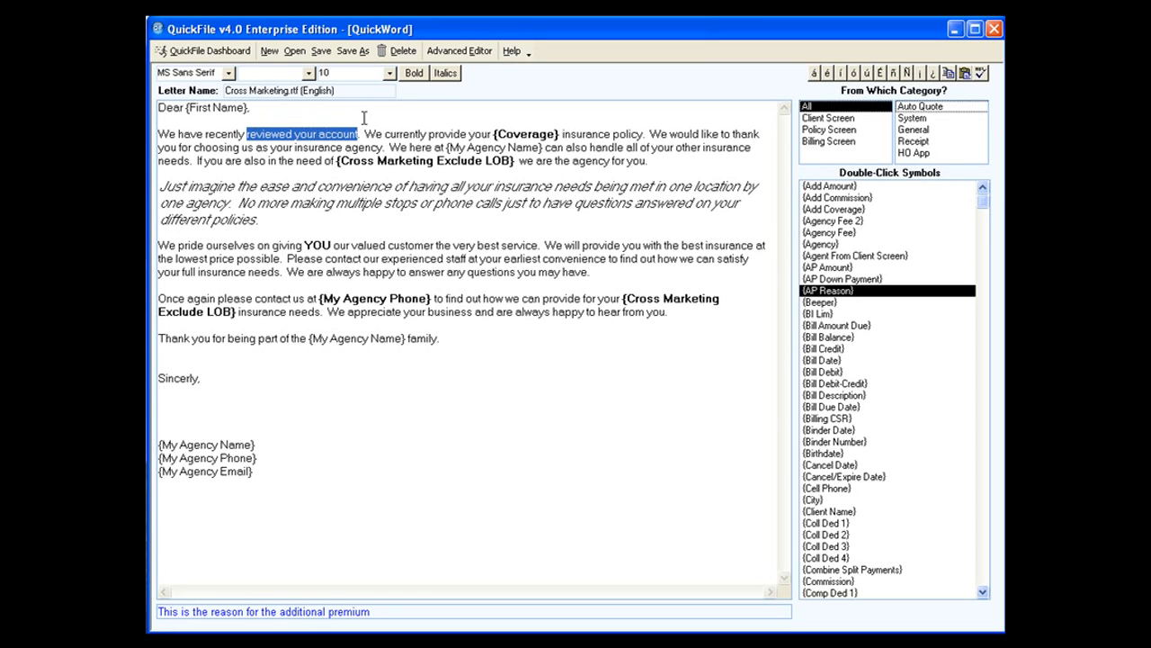
{"action": "left_click", "coordinate": [389, 73]}
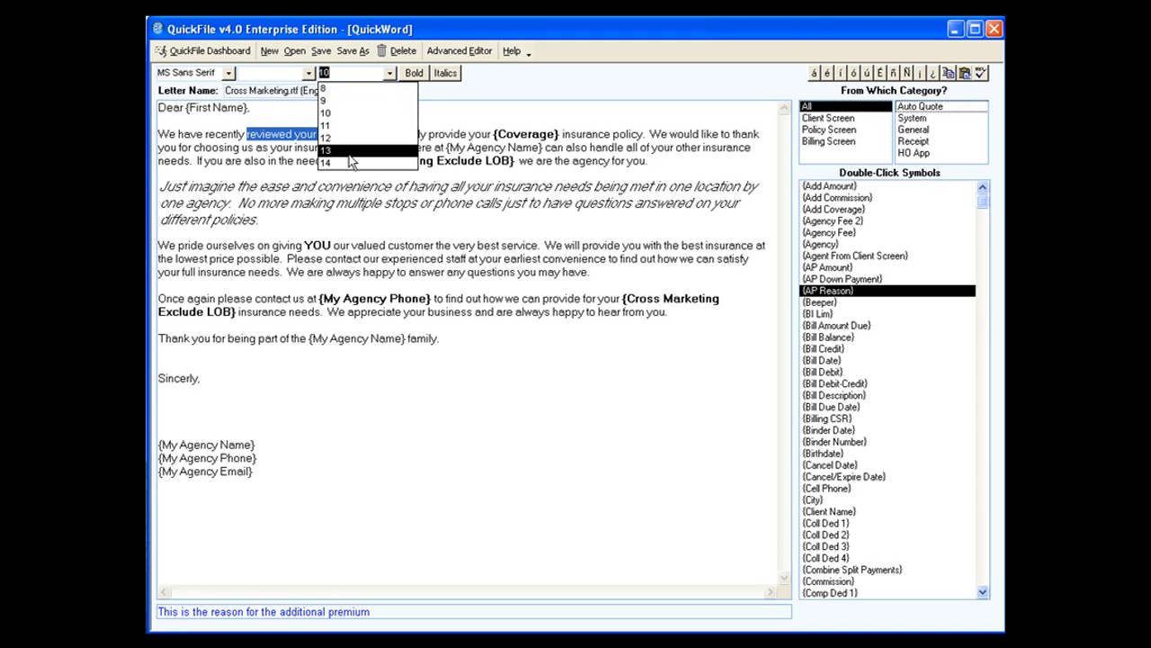
{"action": "left_click", "coordinate": [348, 153]}
{"action": "left_click", "coordinate": [374, 121]}
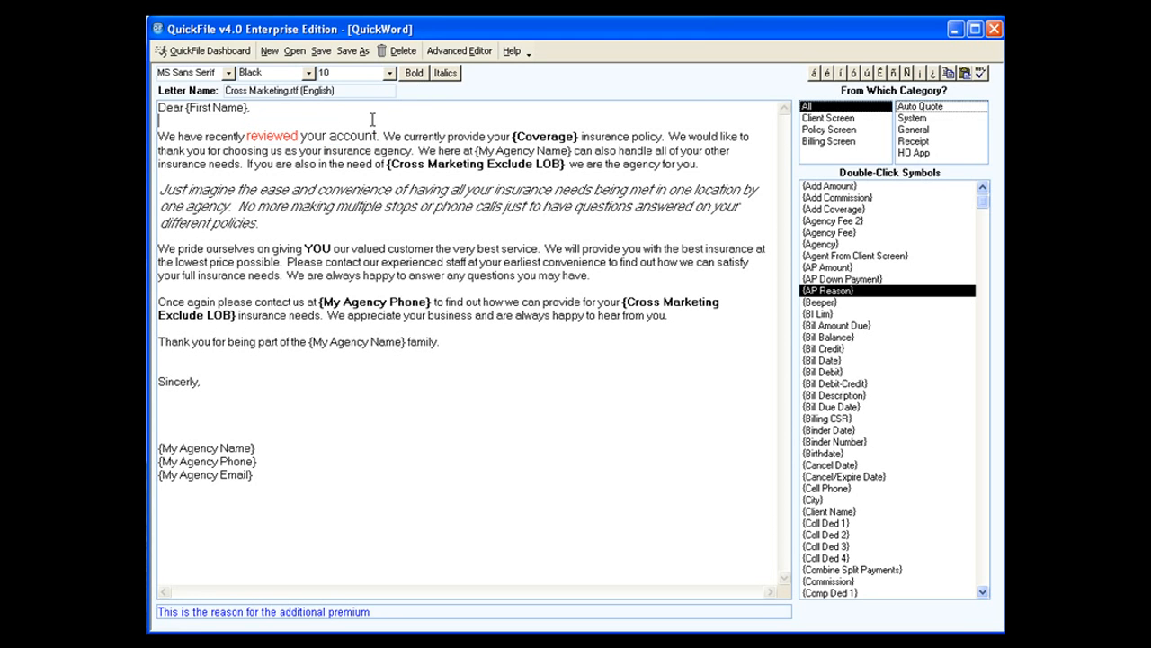
Make "We" bold and "currently" italic in the first paragraph's second sentence.
{"action": "left_click_drag", "start_coordinate": [384, 135], "coordinate": [405, 137]}
{"action": "left_click", "coordinate": [411, 77]}
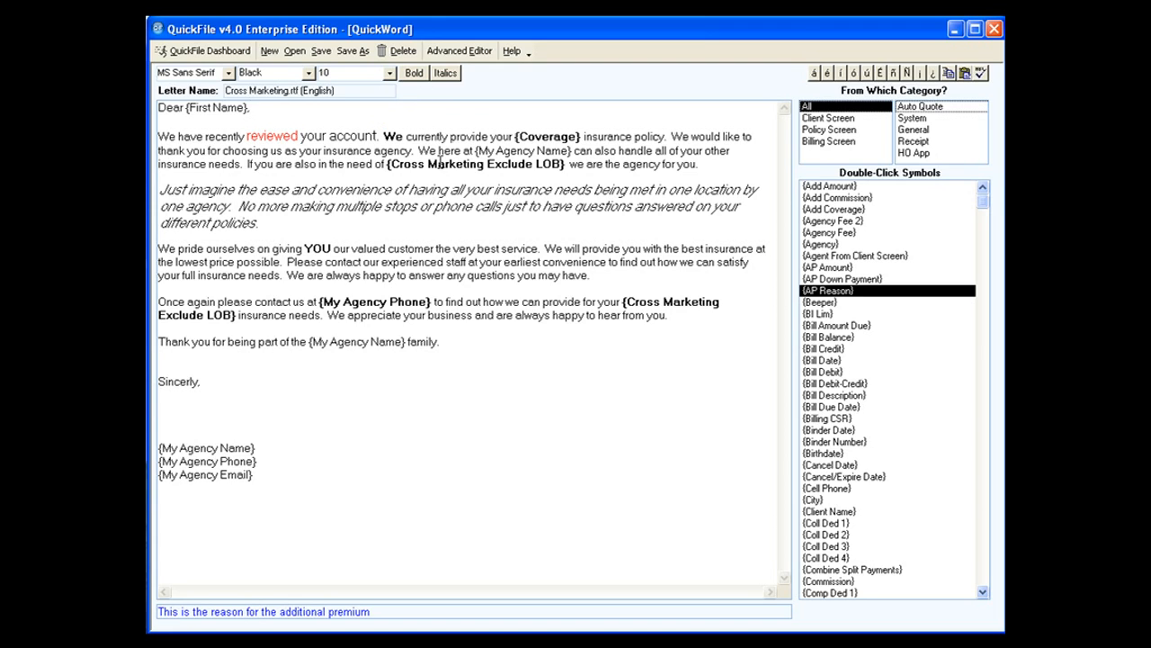
{"action": "left_click_drag", "start_coordinate": [406, 137], "coordinate": [449, 137]}
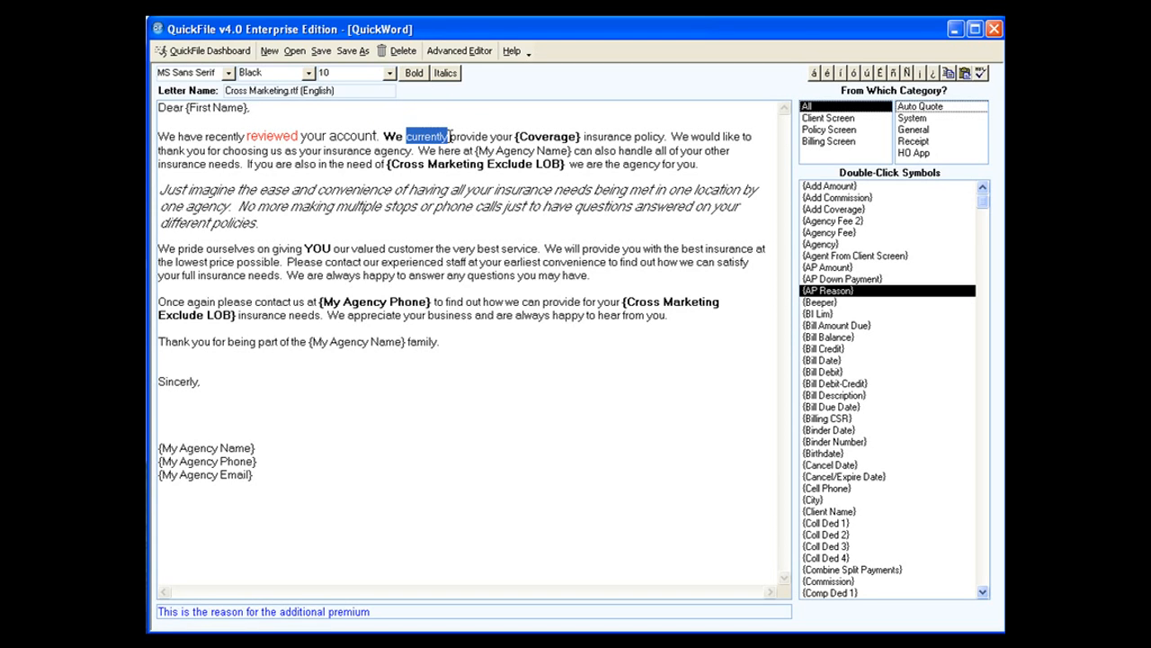
{"action": "left_click", "coordinate": [446, 74]}
{"action": "left_click", "coordinate": [444, 104]}
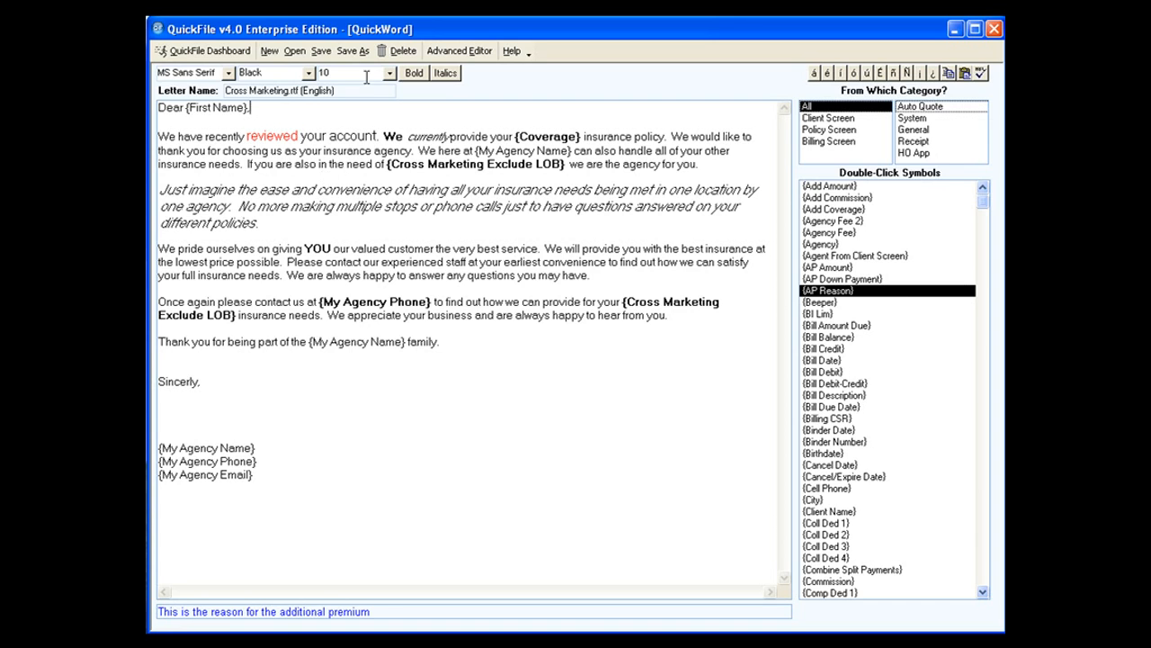
Start saving a copy of the letter with "cross 2" as the letter name.
{"action": "left_click", "coordinate": [352, 52]}
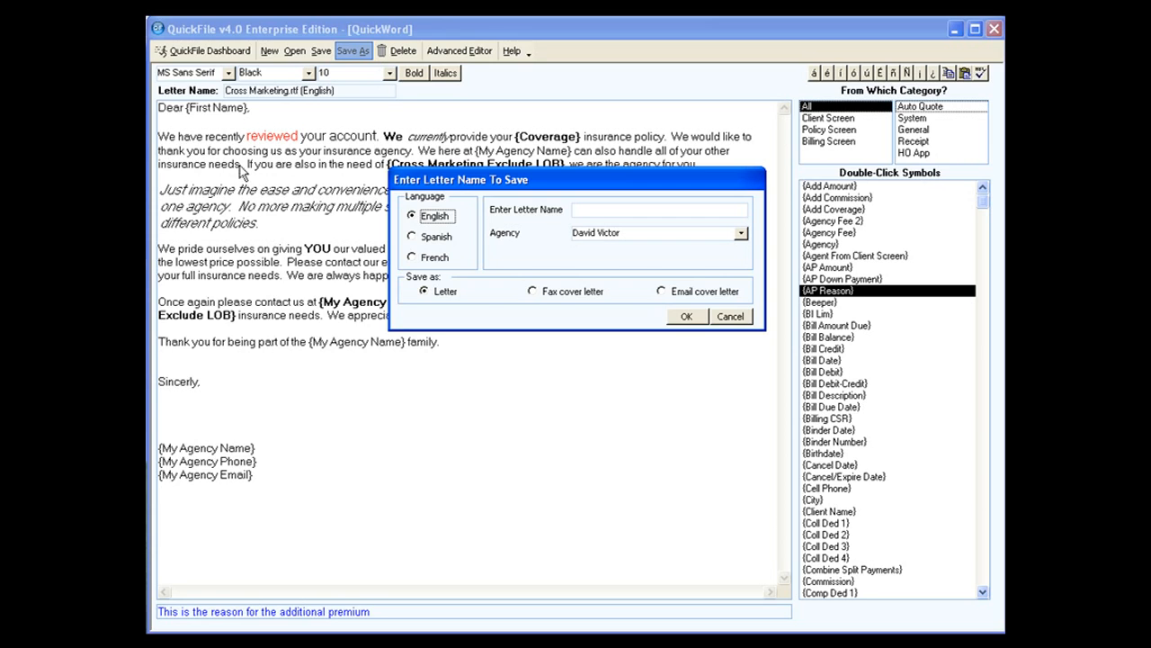
{"action": "left_click", "coordinate": [587, 209]}
{"action": "type", "text": "cross 2"}
Check the save options for a Spanish letter and the letter deletion prompt, cancelling both.
{"action": "left_click", "coordinate": [437, 244]}
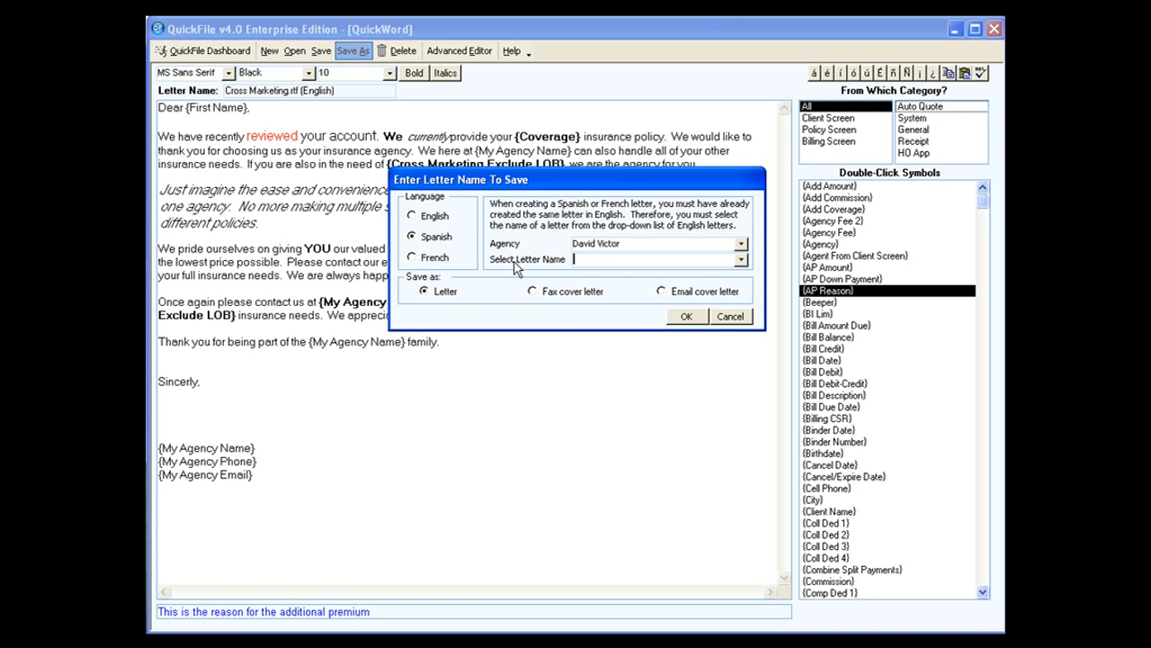
{"action": "left_click", "coordinate": [742, 260]}
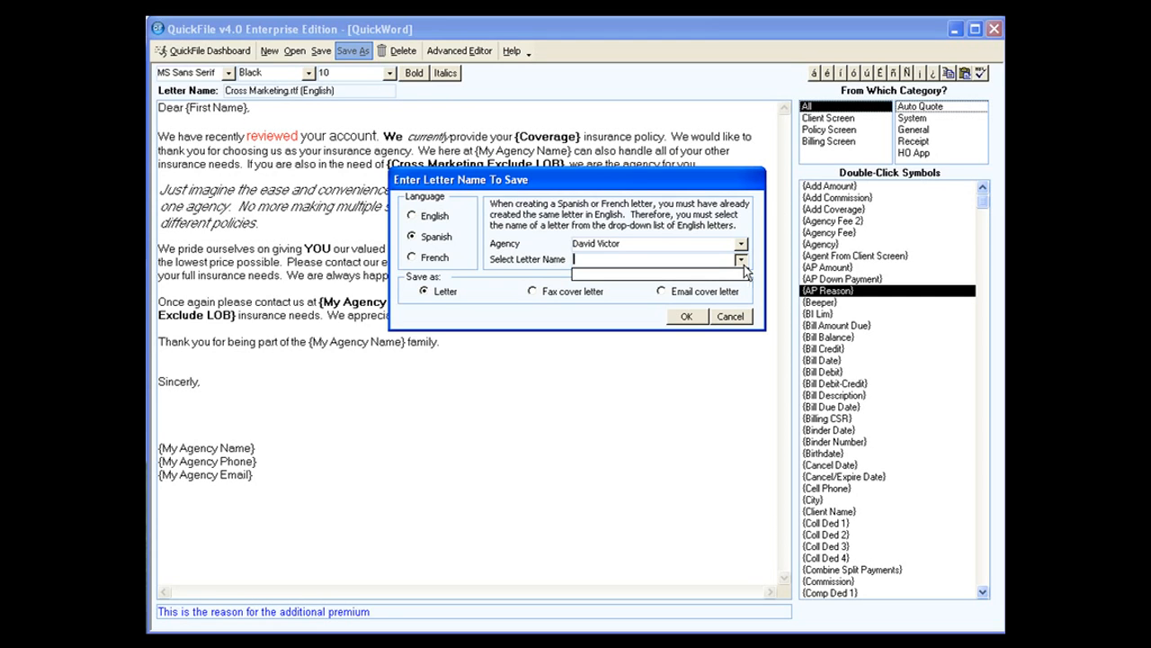
{"action": "left_click", "coordinate": [743, 266]}
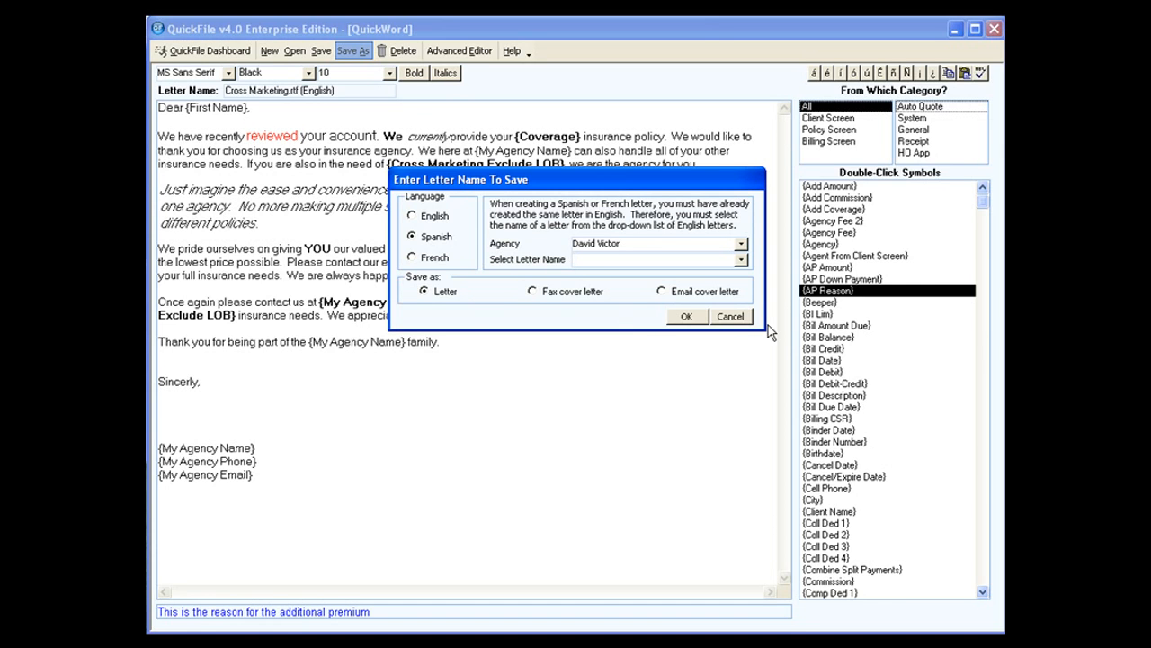
{"action": "left_click", "coordinate": [730, 316]}
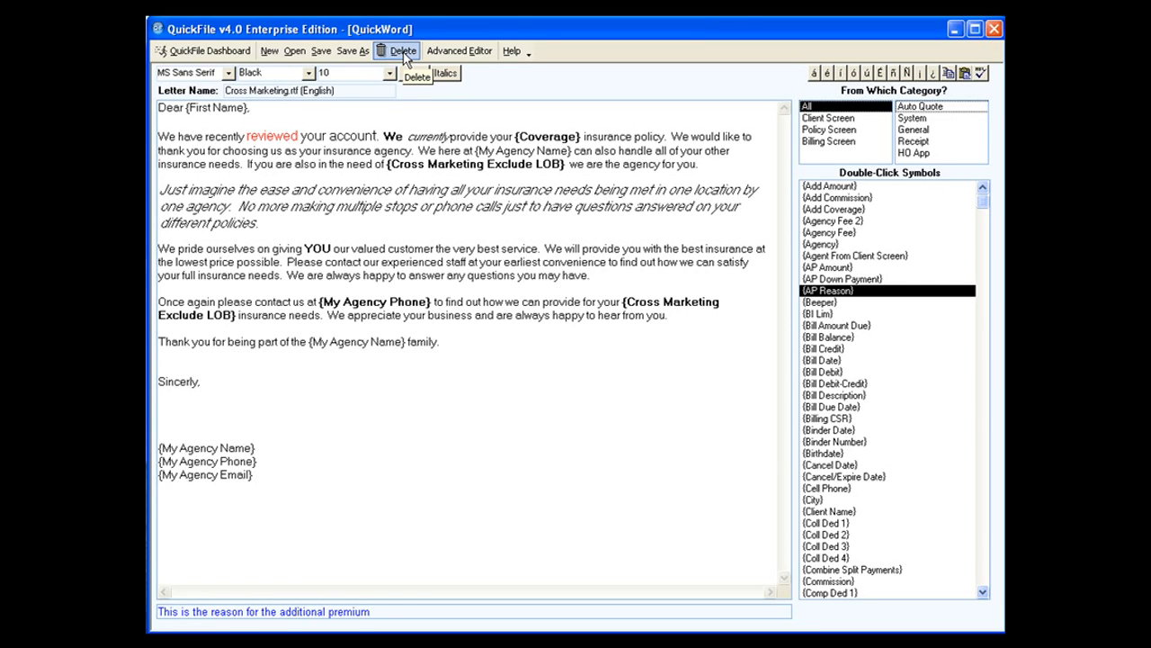
{"action": "left_click", "coordinate": [403, 52]}
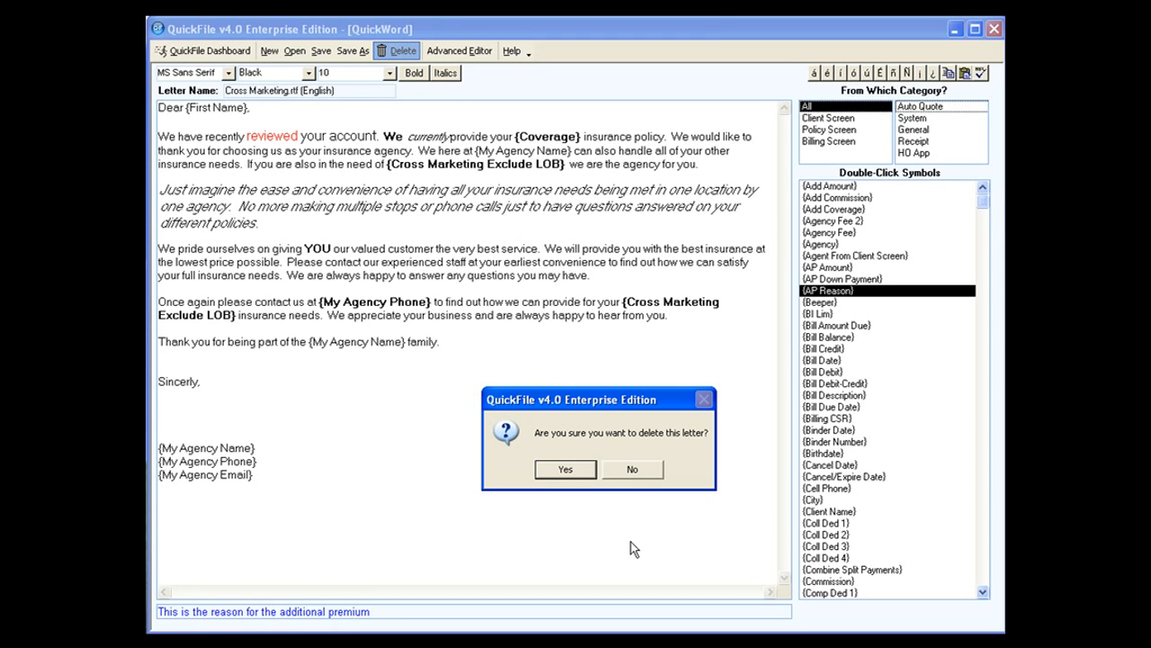
{"action": "left_click", "coordinate": [632, 473]}
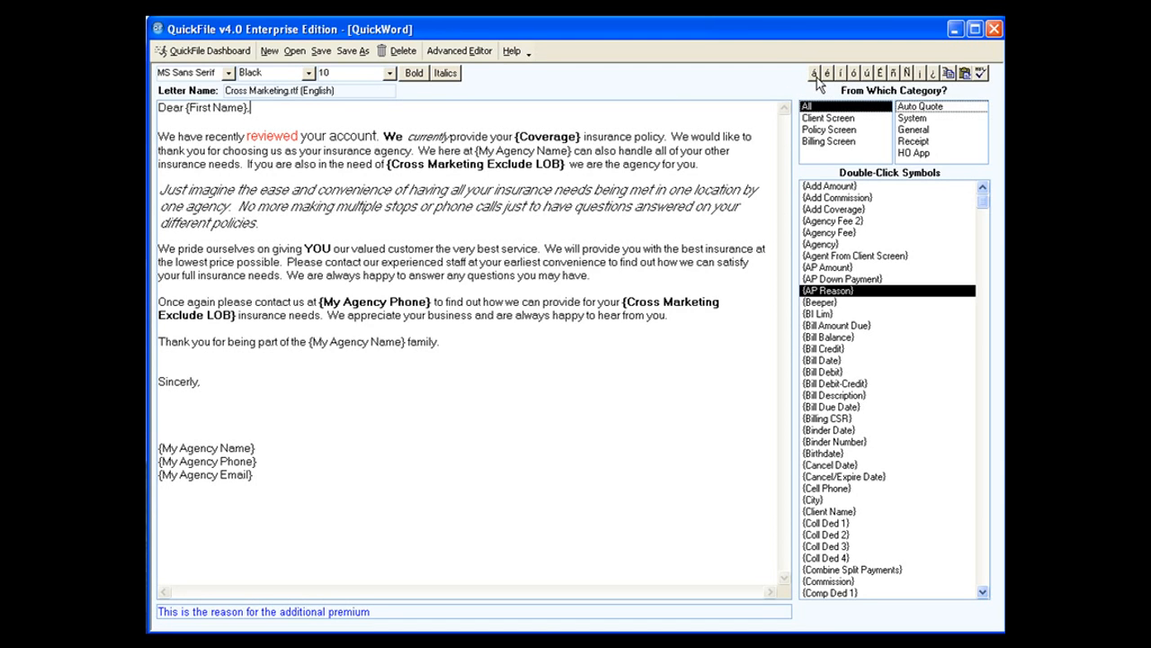
Insert the special characters É¿ÑñÉ after the closing sentence ending in "family.".
{"action": "left_click", "coordinate": [494, 343]}
{"action": "left_click", "coordinate": [879, 71]}
{"action": "left_click", "coordinate": [933, 74]}
{"action": "left_click", "coordinate": [907, 72]}
{"action": "left_click", "coordinate": [893, 73]}
{"action": "left_click", "coordinate": [881, 73]}
Open the letter in the Advanced Editor and look through its font and text colour choices.
{"action": "left_click", "coordinate": [460, 53]}
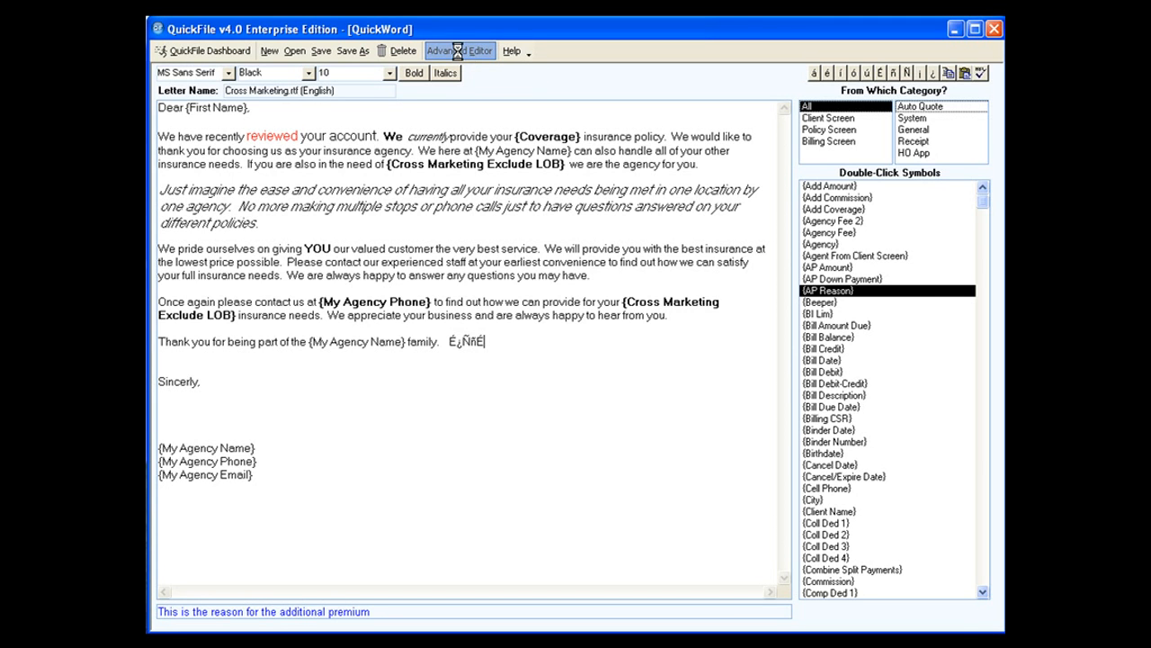
{"action": "left_click_drag", "start_coordinate": [555, 169], "coordinate": [550, 50]}
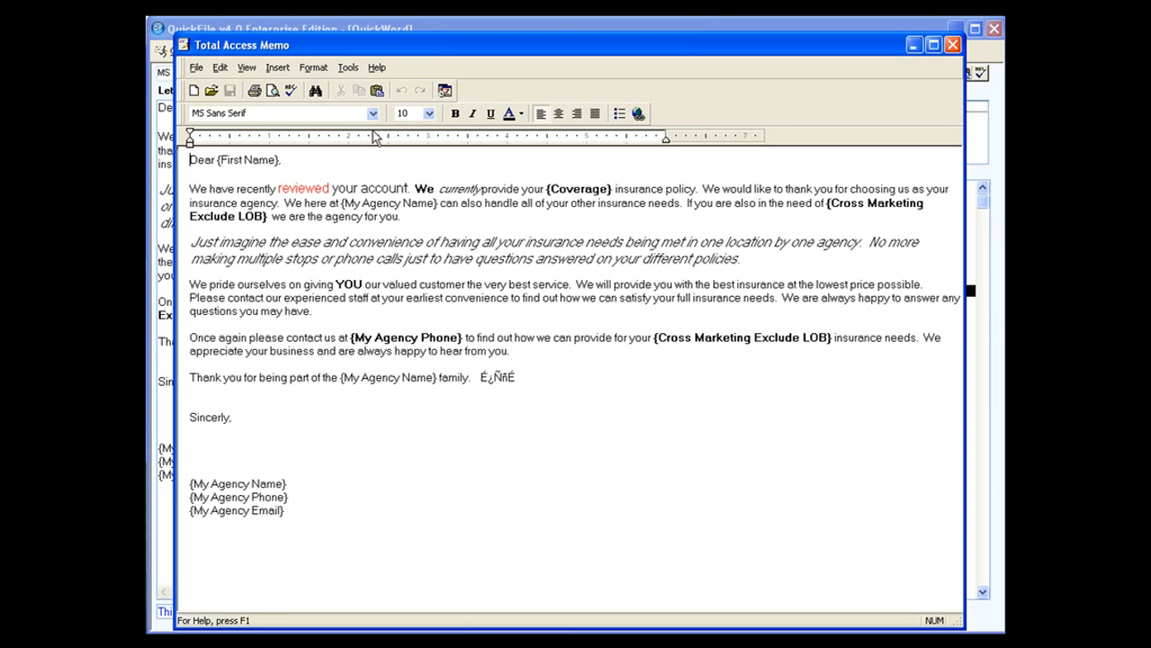
{"action": "left_click", "coordinate": [372, 115]}
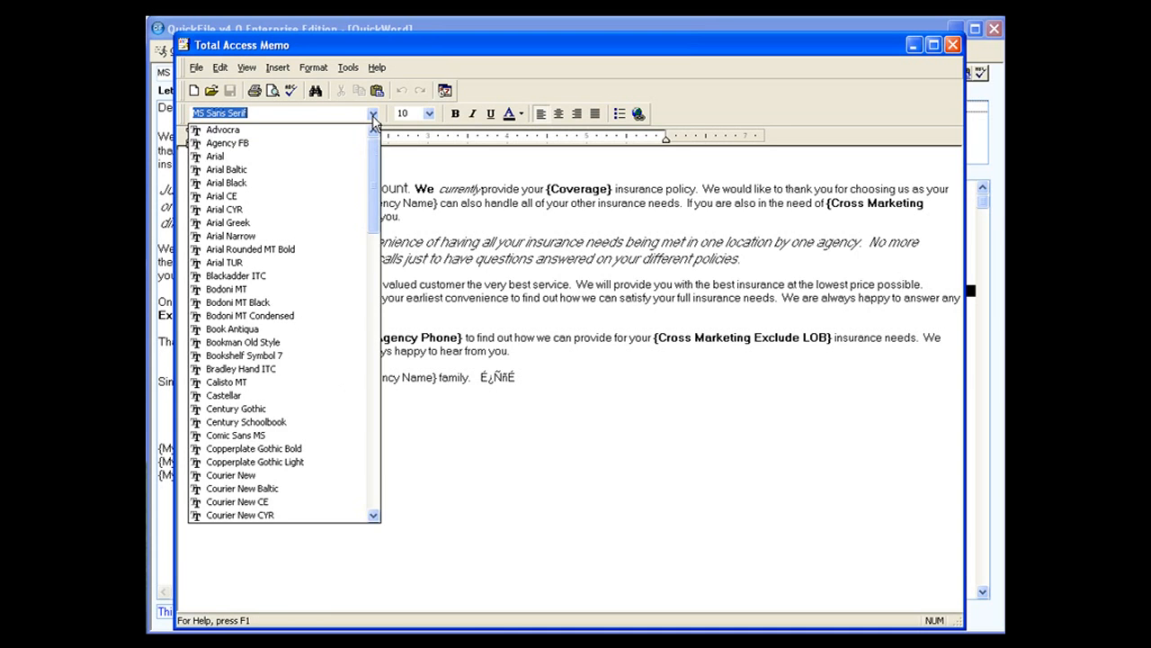
{"action": "left_click", "coordinate": [372, 117]}
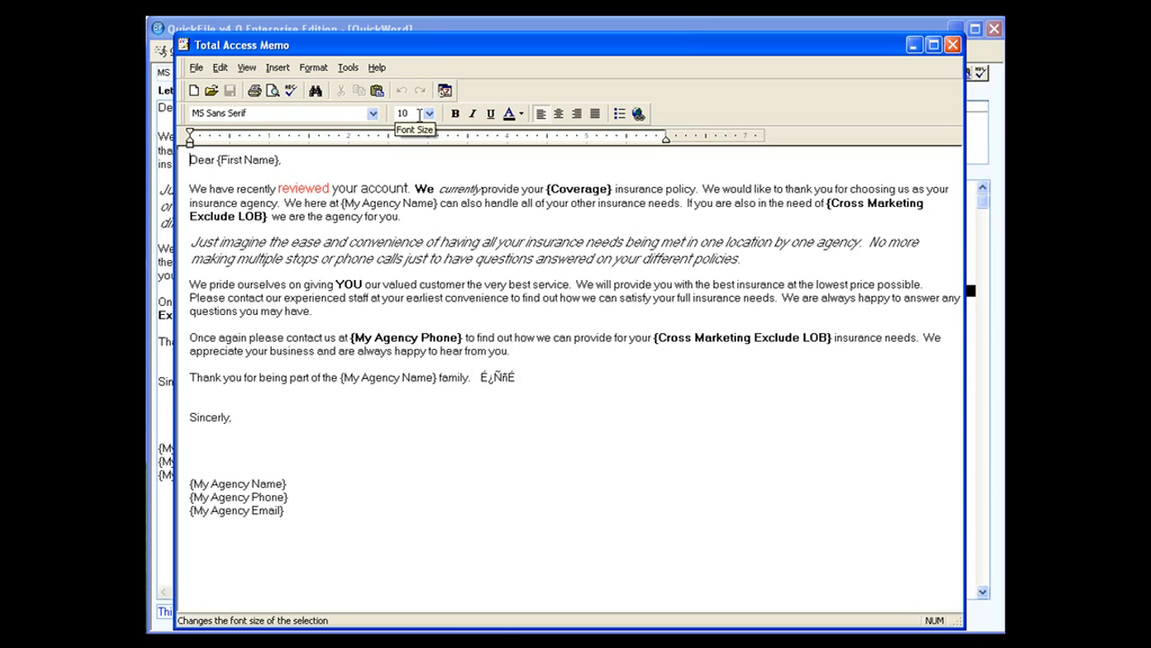
{"action": "left_click", "coordinate": [519, 114]}
{"action": "left_click", "coordinate": [663, 174]}
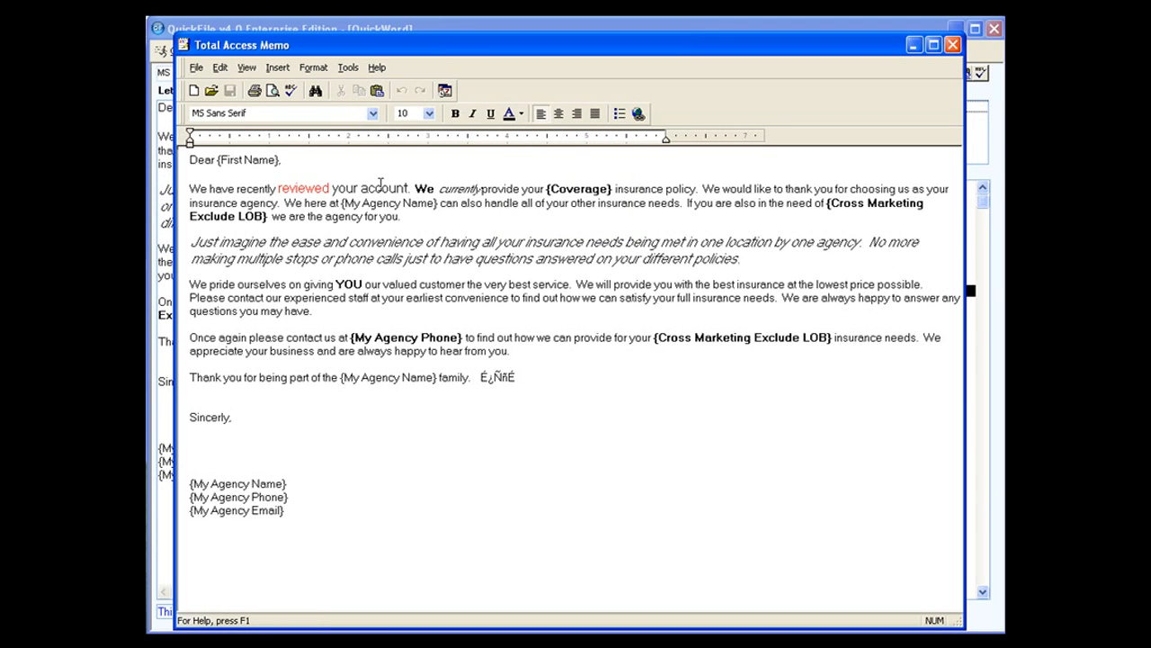
Add a long run of letter l after the special characters on the thank-you line and close the Advanced Editor.
{"action": "left_click", "coordinate": [537, 376]}
{"action": "type", "text": "llllllllllllllllllllllllllllllllllllllllllllllllll"}
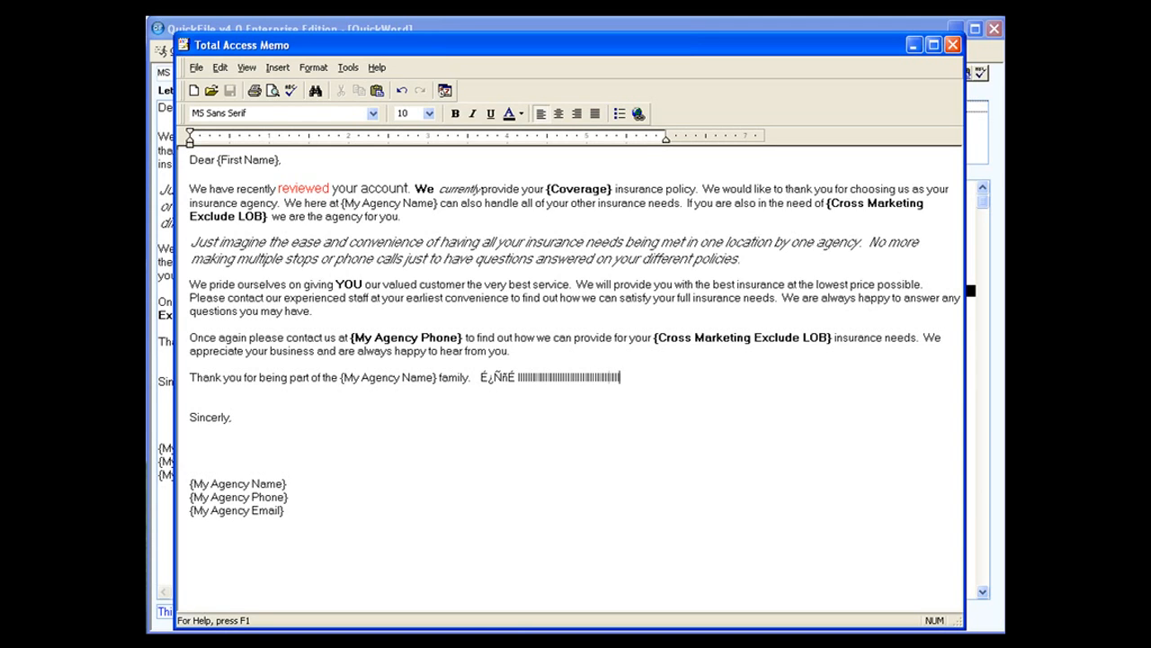
{"action": "type", "text": "lllllllllllllllllllllllllllllllllll"}
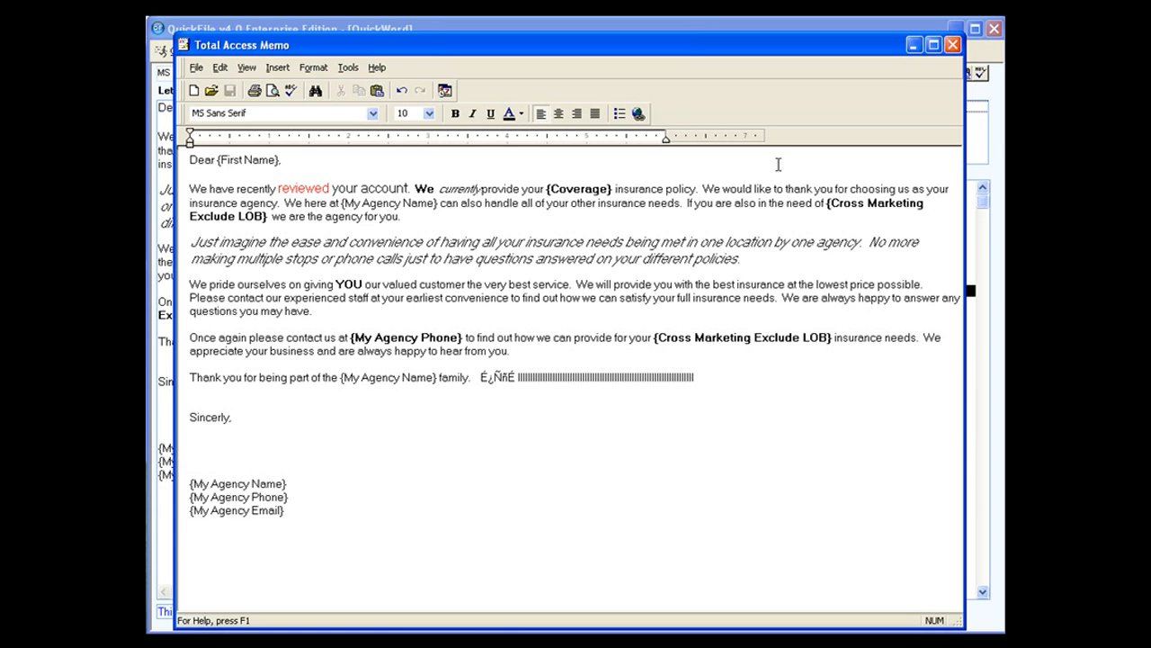
{"action": "left_click", "coordinate": [954, 45]}
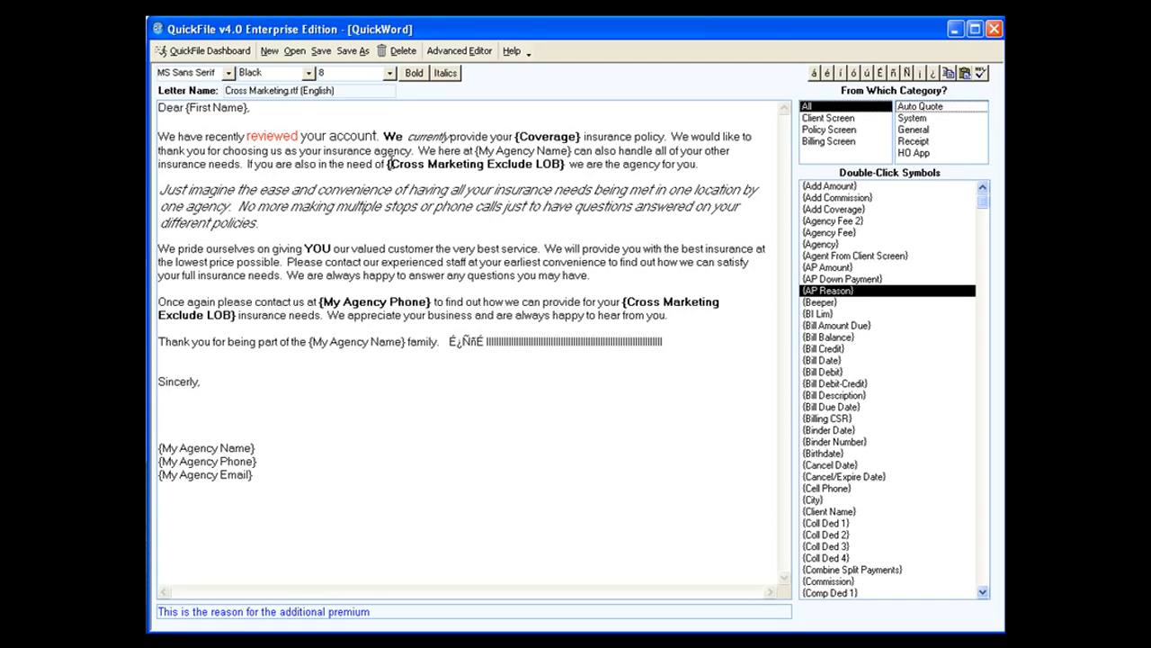
Start a new blank letter.
{"action": "left_click", "coordinate": [270, 52]}
{"action": "left_click", "coordinate": [587, 473]}
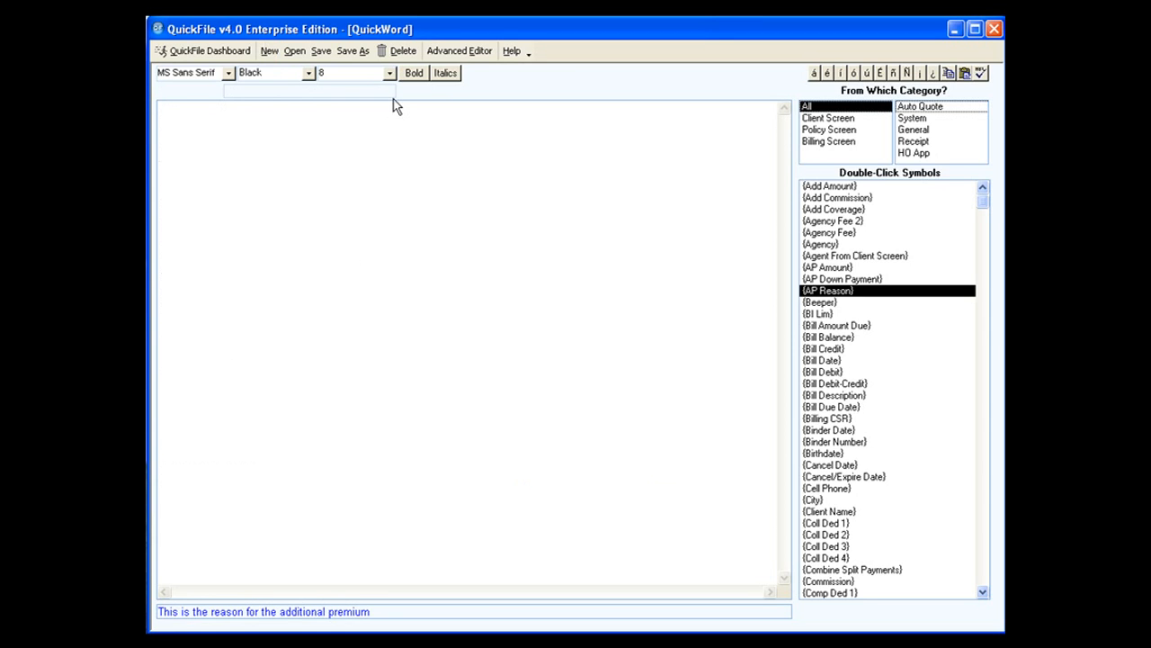
Set the font size to 13 and insert the {Preview} symbol from the General category into the blank letter.
{"action": "left_click", "coordinate": [389, 74]}
{"action": "left_click", "coordinate": [383, 150]}
{"action": "left_click", "coordinate": [392, 132]}
{"action": "left_click", "coordinate": [911, 120]}
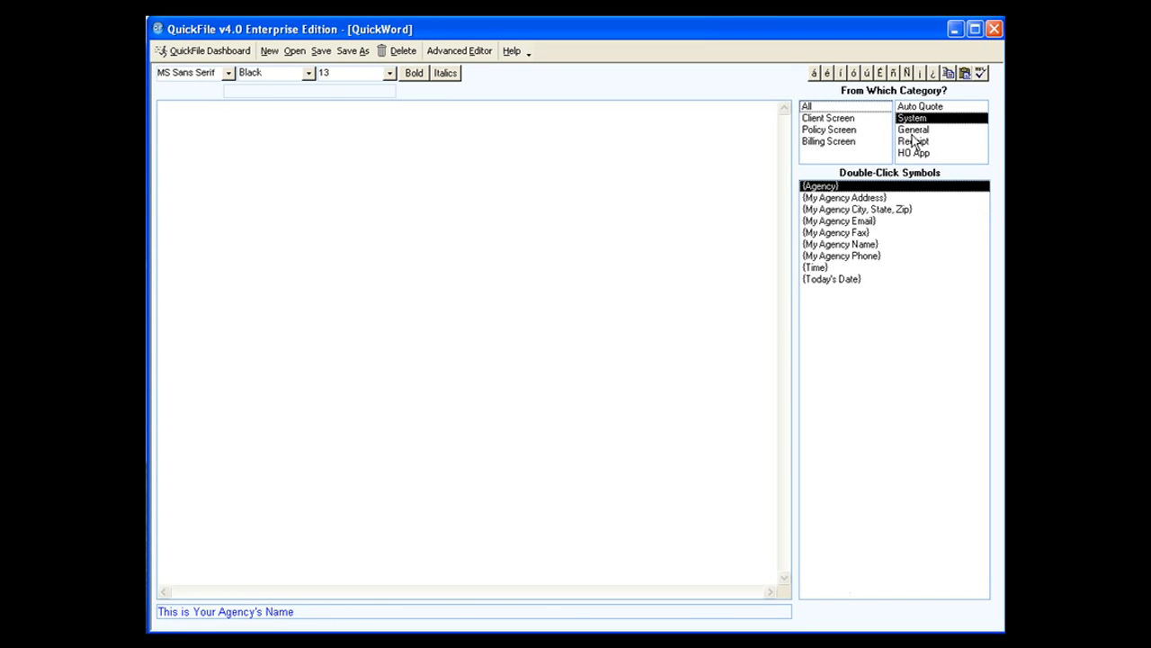
{"action": "left_click", "coordinate": [912, 133]}
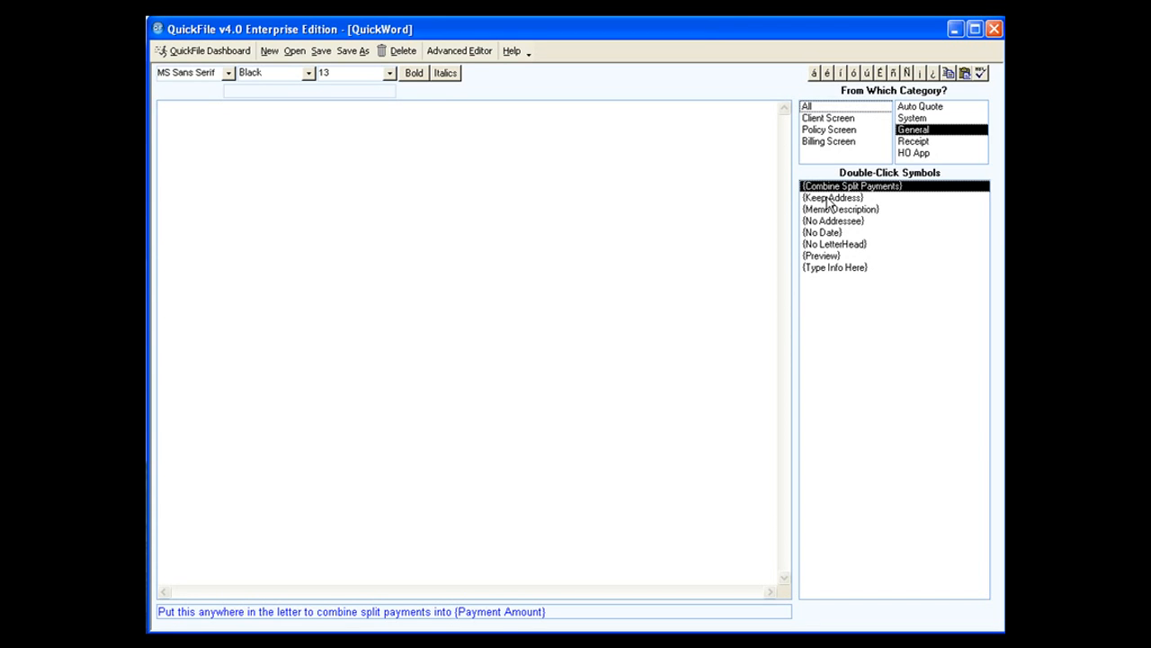
{"action": "double_click", "coordinate": [821, 255]}
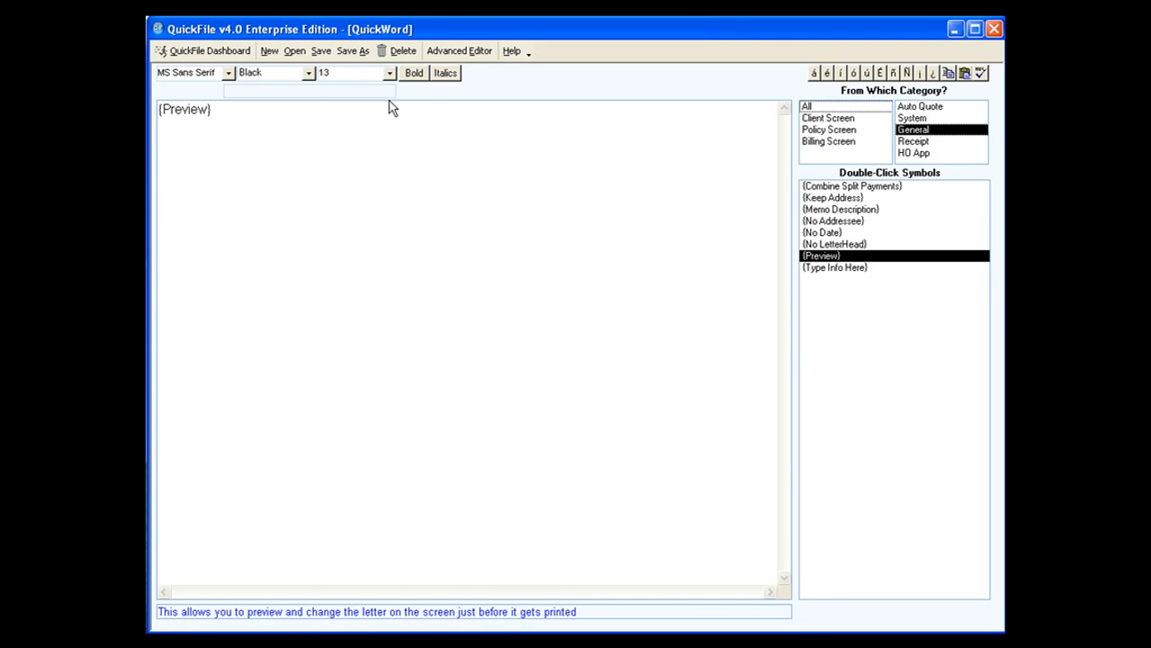
Save the document under the name "blank letter" as an English letter.
{"action": "left_click", "coordinate": [353, 51]}
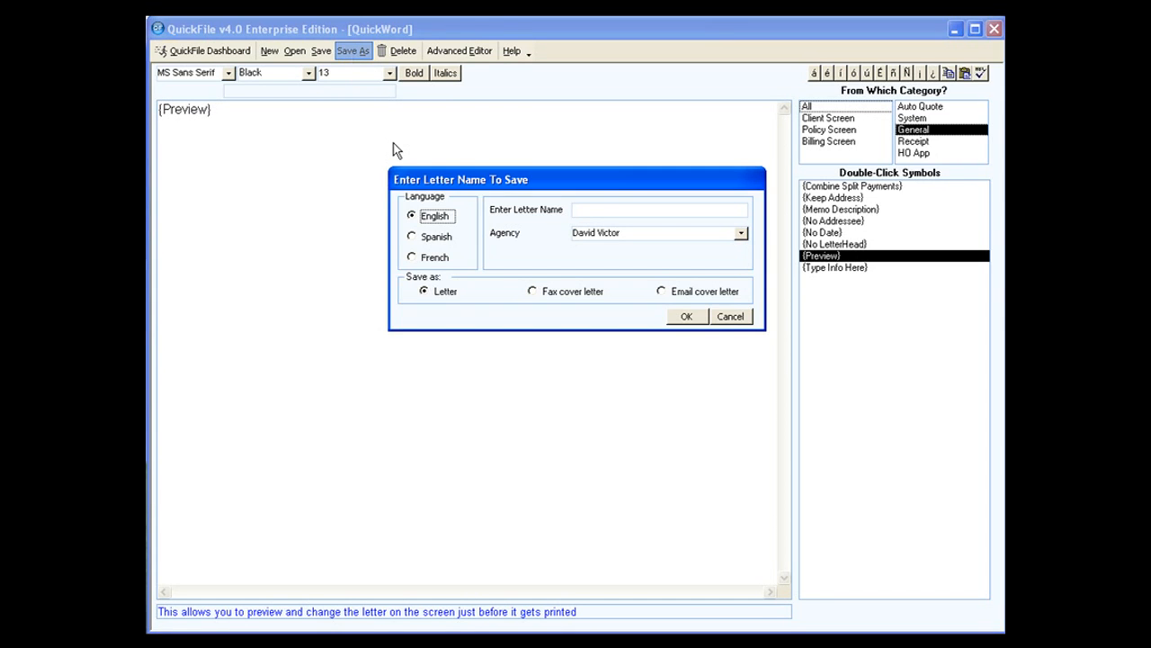
{"action": "left_click", "coordinate": [598, 209]}
{"action": "type", "text": "blank letter"}
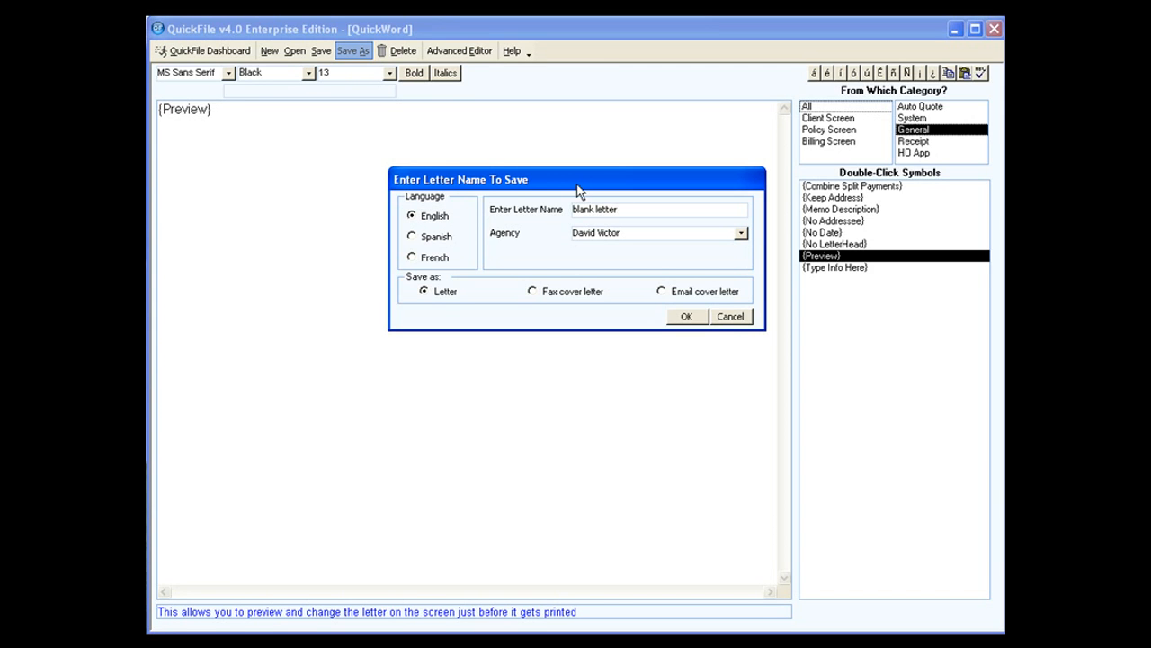
{"action": "left_click", "coordinate": [697, 316]}
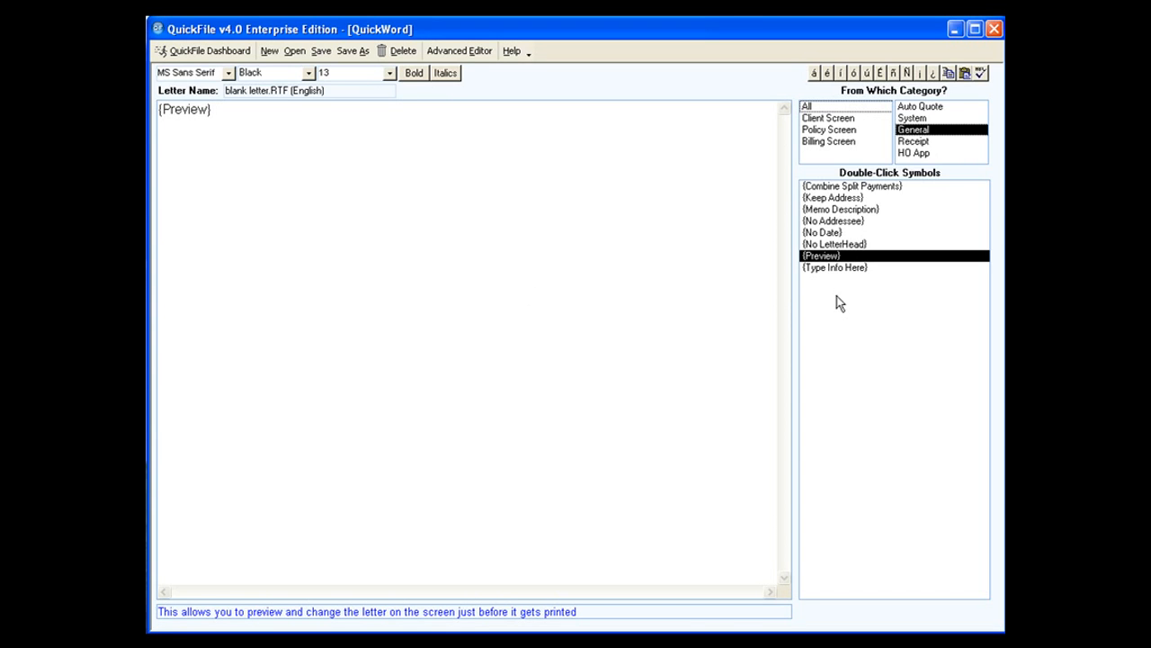
Insert two {Type Info Here} symbols after {Preview}, following the first with uhiojdiojasiodjasiodjoisjdiodj and the second with hdhasdhah.
{"action": "double_click", "coordinate": [835, 268]}
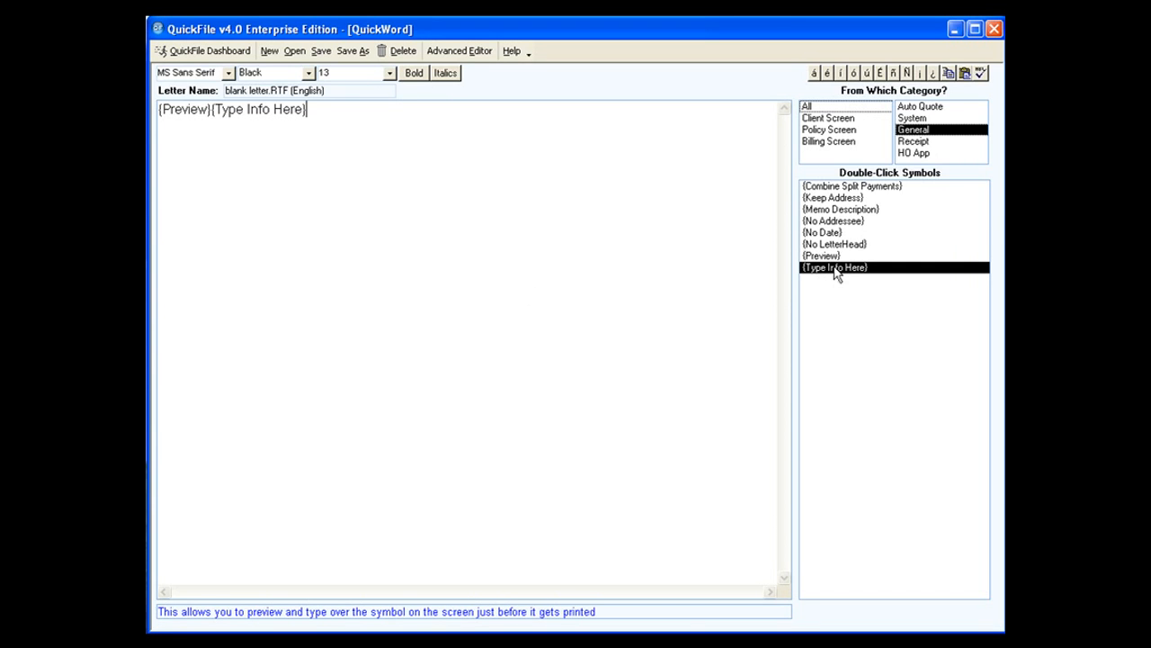
{"action": "left_click", "coordinate": [218, 109]}
{"action": "left_click_drag", "start_coordinate": [218, 109], "coordinate": [329, 108]}
{"action": "left_click", "coordinate": [341, 123]}
{"action": "type", "text": "uhiojdiojasiodjasiodjoisjdiodj"}
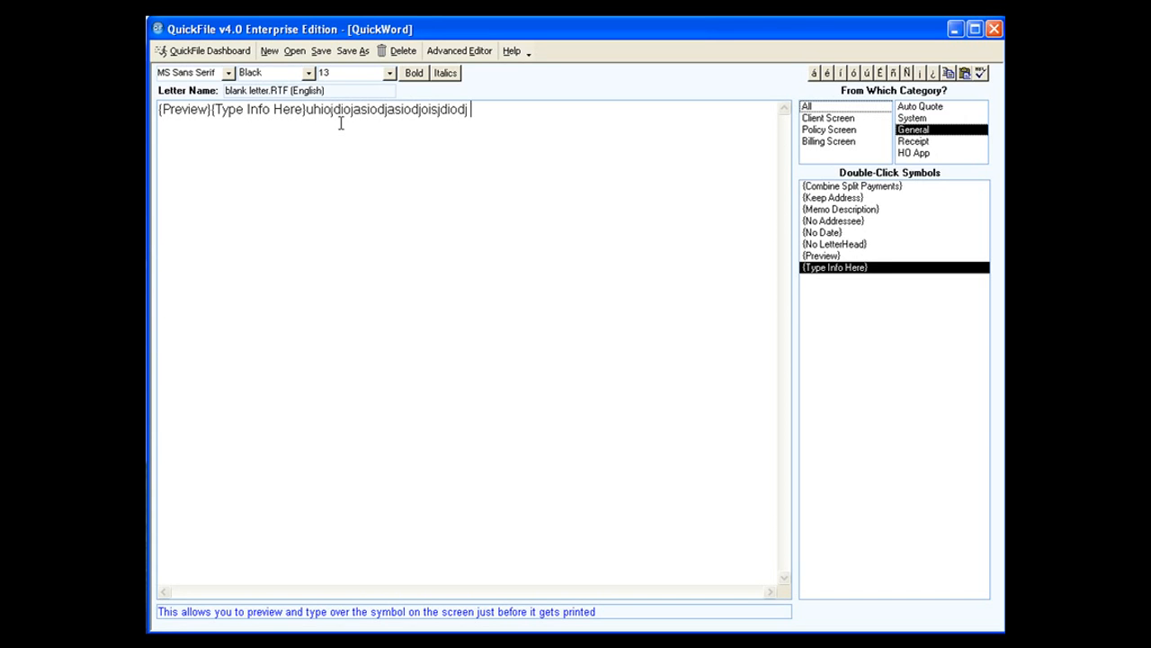
{"action": "double_click", "coordinate": [820, 269]}
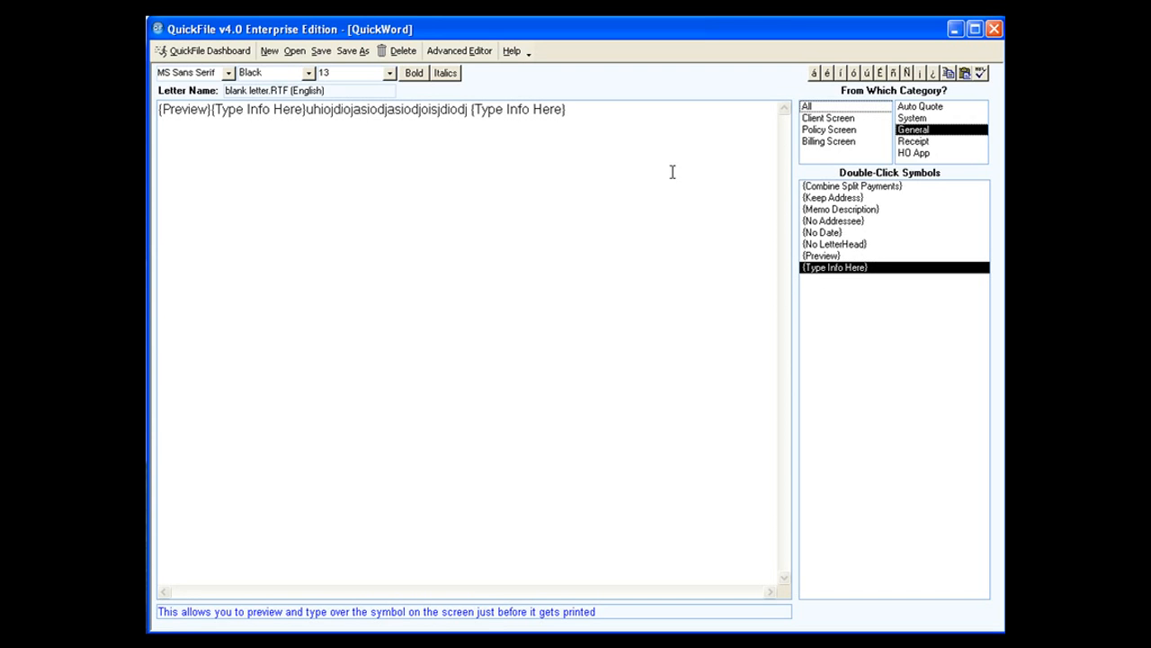
{"action": "type", "text": "hdhasdhah"}
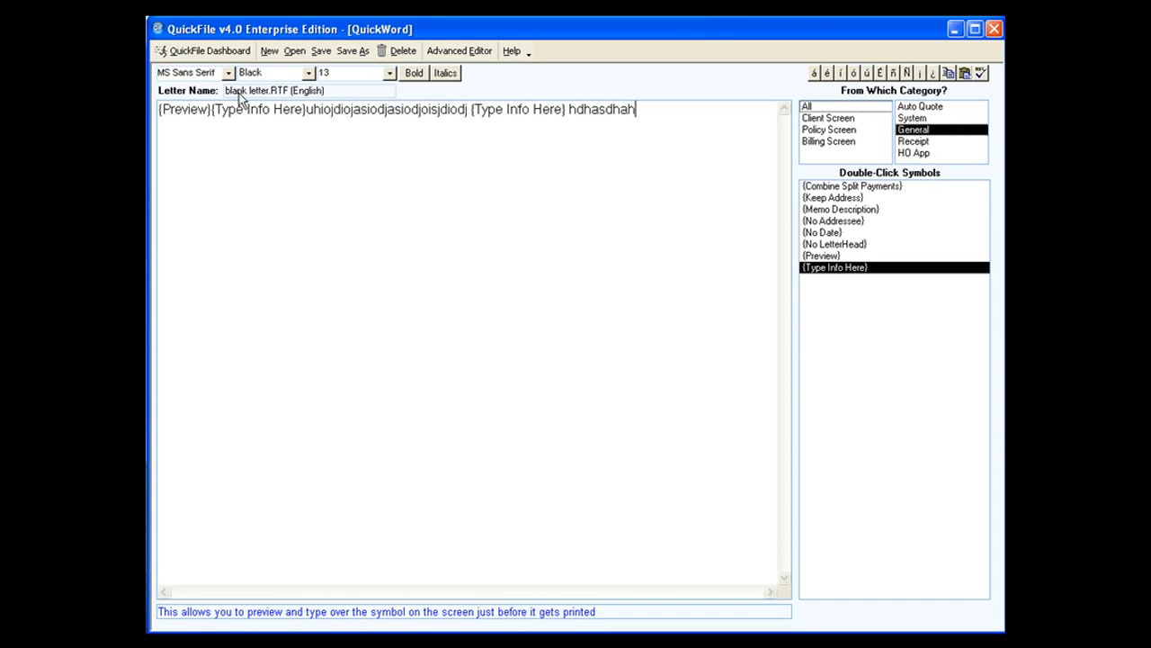
Return to the dashboard without saving the letter changes, and open the form list showing forms for all states.
{"action": "left_click", "coordinate": [232, 52]}
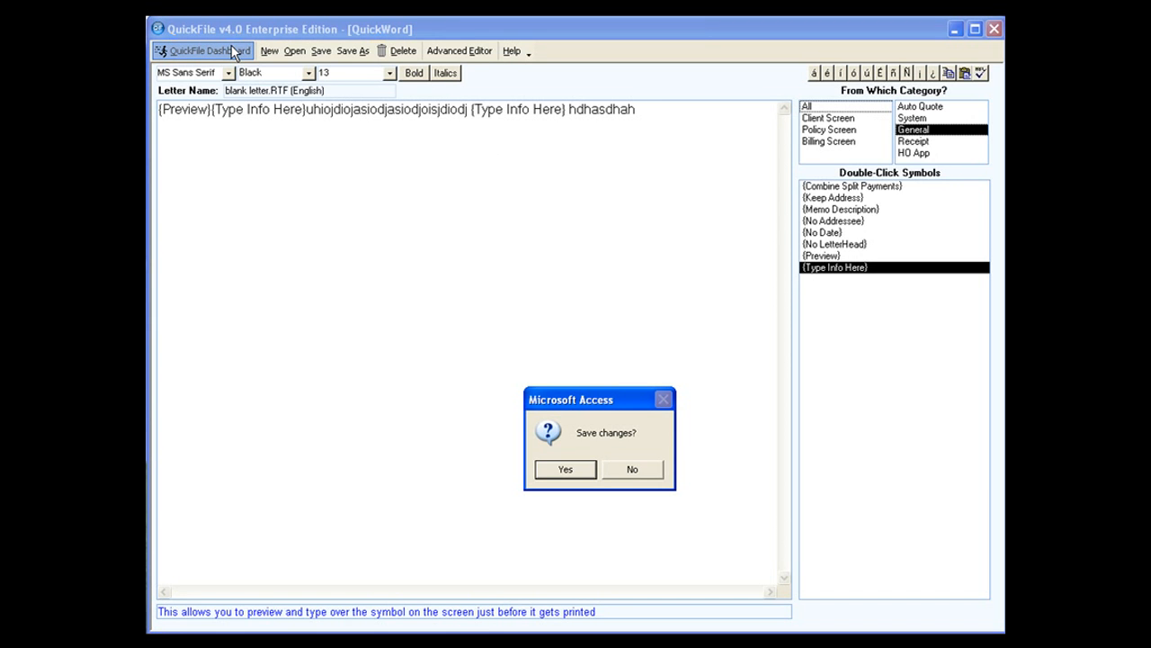
{"action": "left_click", "coordinate": [644, 468]}
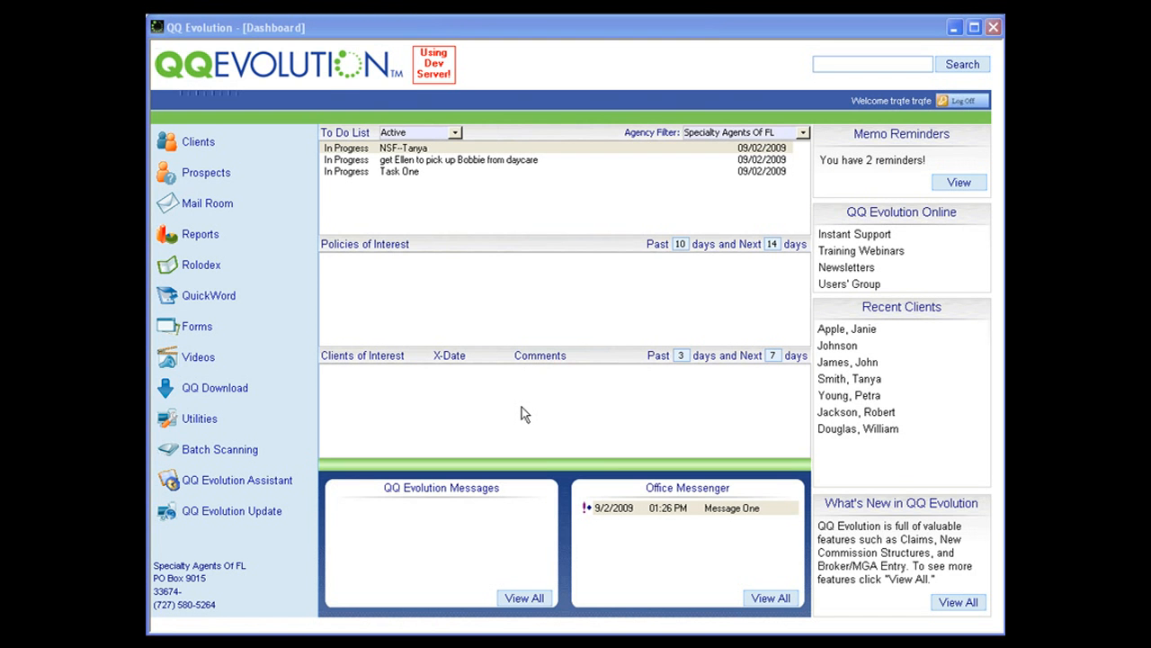
{"action": "left_click", "coordinate": [198, 327]}
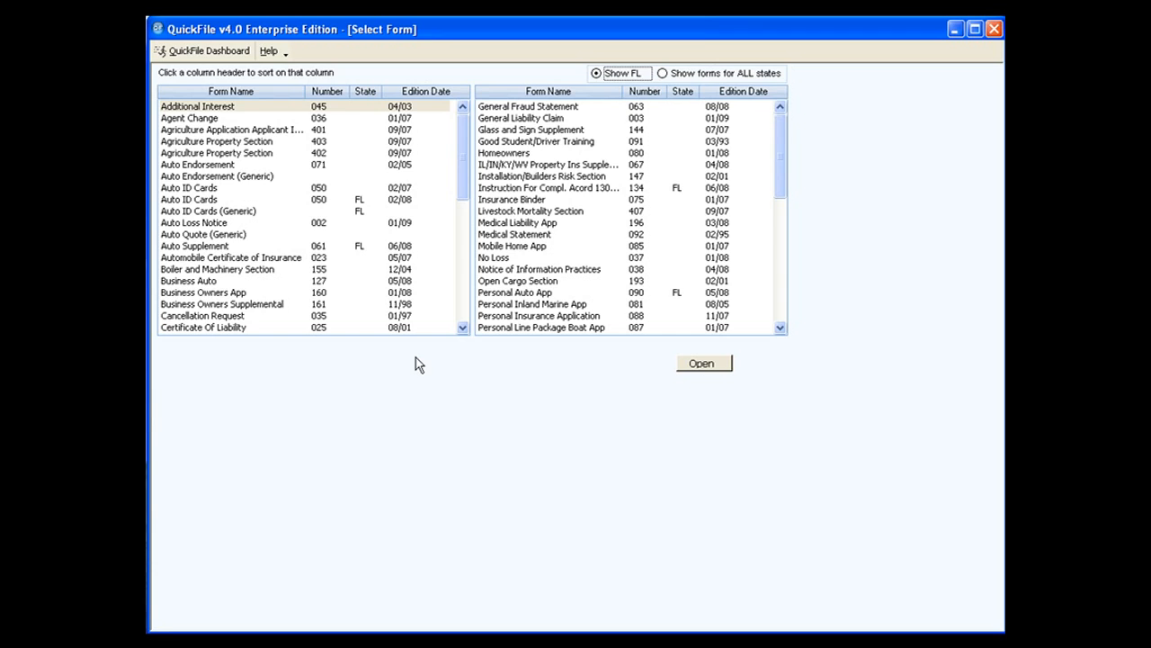
{"action": "left_click", "coordinate": [662, 74]}
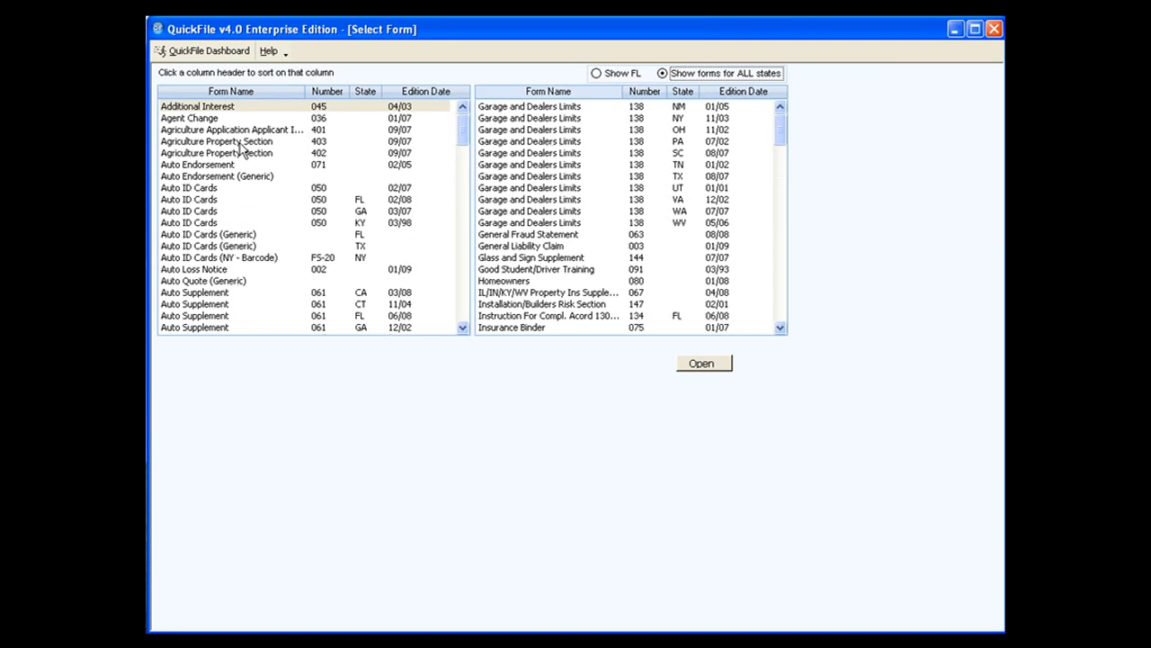